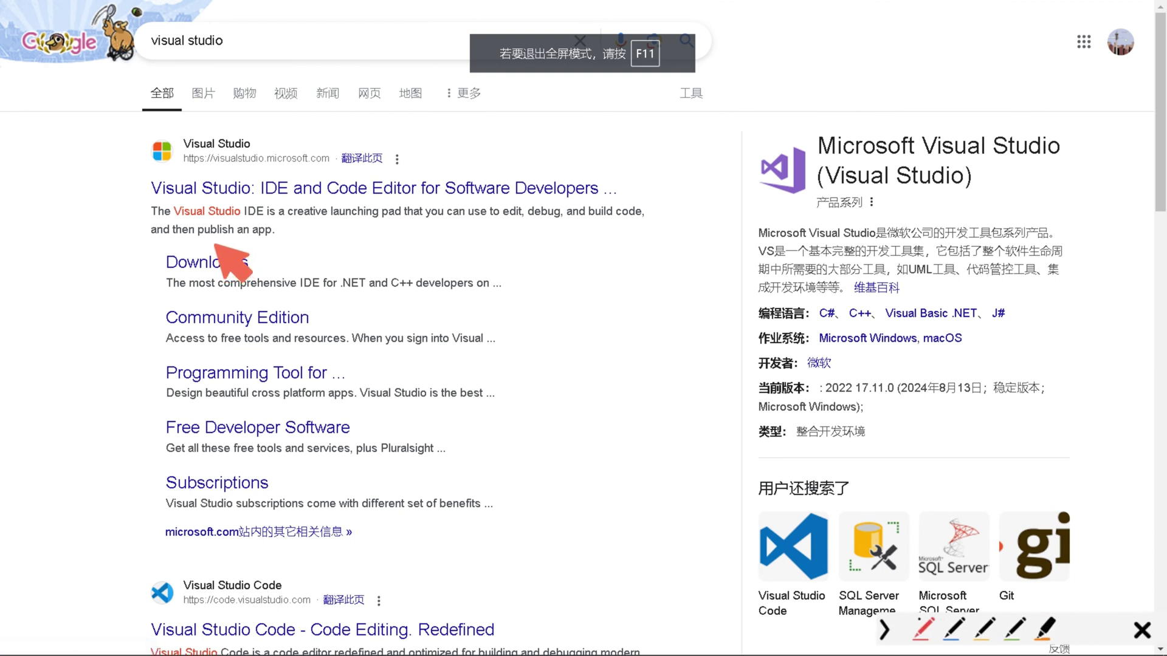
# Circle the Downloads link under the Visual Studio search result and draw a line from it to the Microsoft Visual Studio heading.
pyautogui.moveTo(210, 242)
pyautogui.mouseDown()
pyautogui.moveTo(150, 259)
pyautogui.moveTo(219, 290)
pyautogui.moveTo(297, 250)
pyautogui.moveTo(183, 243)
pyautogui.mouseUp()
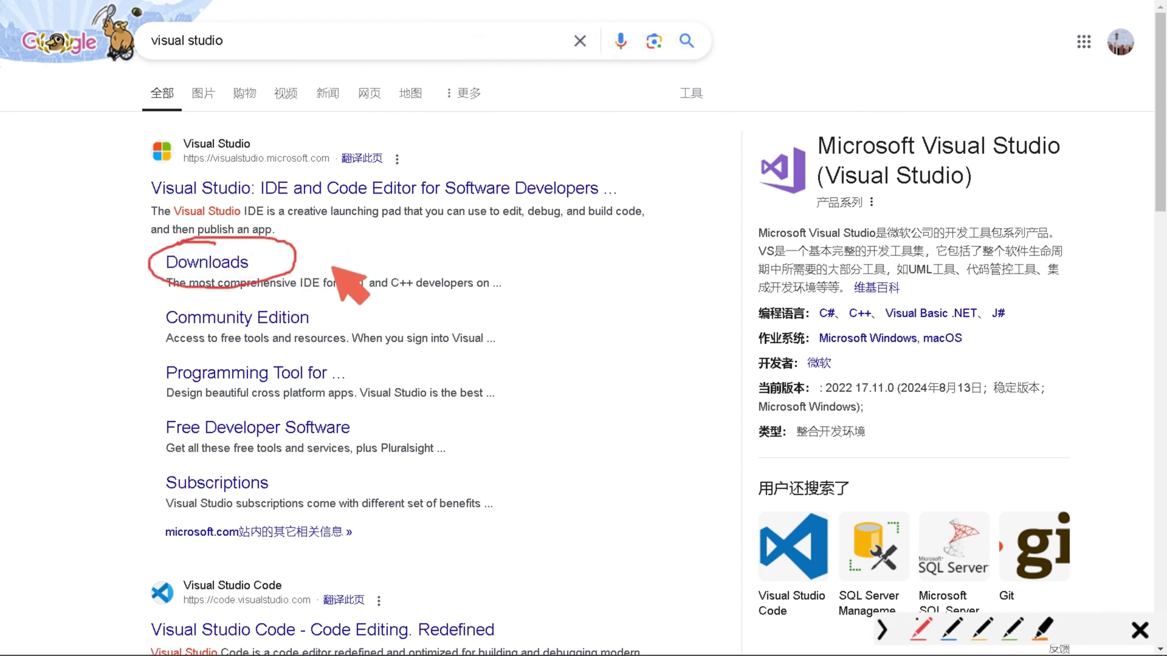
pyautogui.moveTo(304, 261)
pyautogui.mouseDown()
pyautogui.moveTo(676, 229)
pyautogui.moveTo(821, 152)
pyautogui.mouseUp()
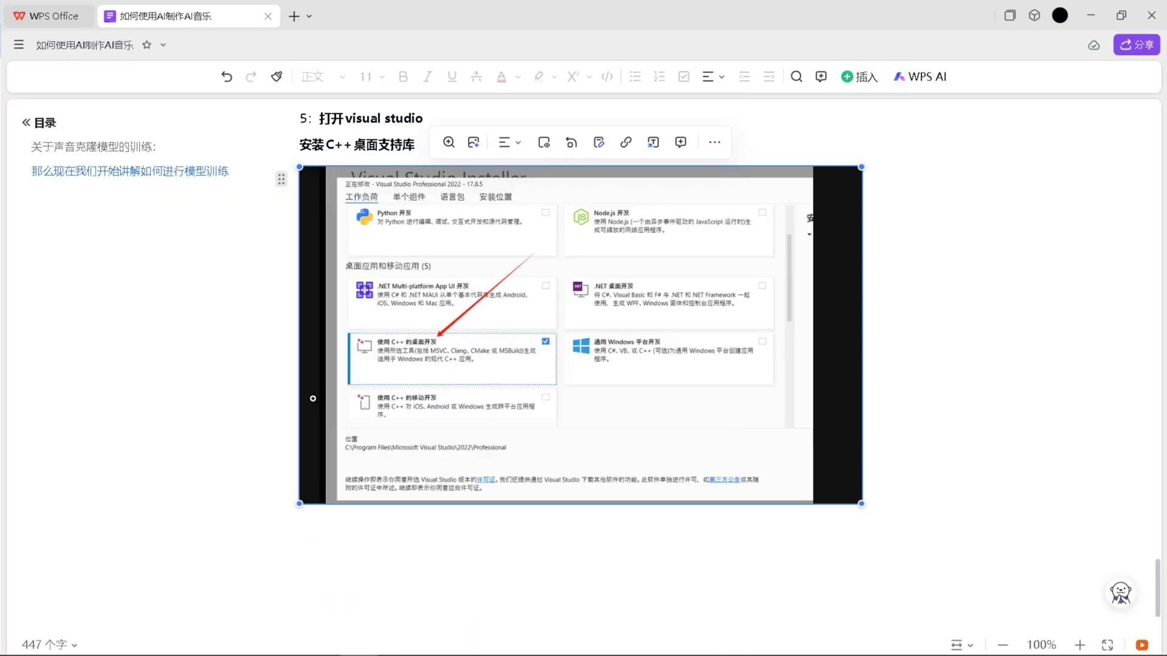
# In the WPS document, mark the 使用 C++ 的桌面开发 workload and its checkbox in the installer picture with the annotation pen, then clear the marks.
pyautogui.hotkey('ctrl', 'alt', 'g')
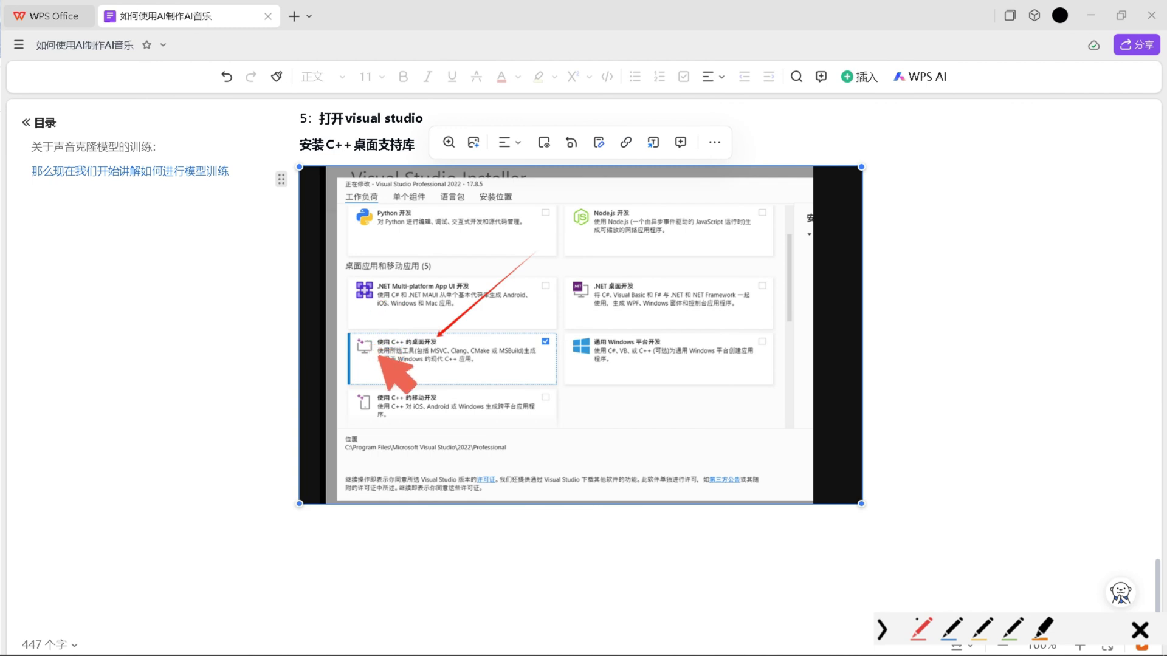
pyautogui.moveTo(365, 328)
pyautogui.mouseDown()
pyautogui.moveTo(352, 354)
pyautogui.moveTo(441, 368)
pyautogui.moveTo(538, 347)
pyautogui.moveTo(478, 320)
pyautogui.moveTo(359, 324)
pyautogui.mouseUp()
pyautogui.moveTo(550, 332)
pyautogui.mouseDown()
pyautogui.moveTo(541, 329)
pyautogui.moveTo(556, 345)
pyautogui.moveTo(542, 351)
pyautogui.moveTo(537, 336)
pyautogui.mouseUp()
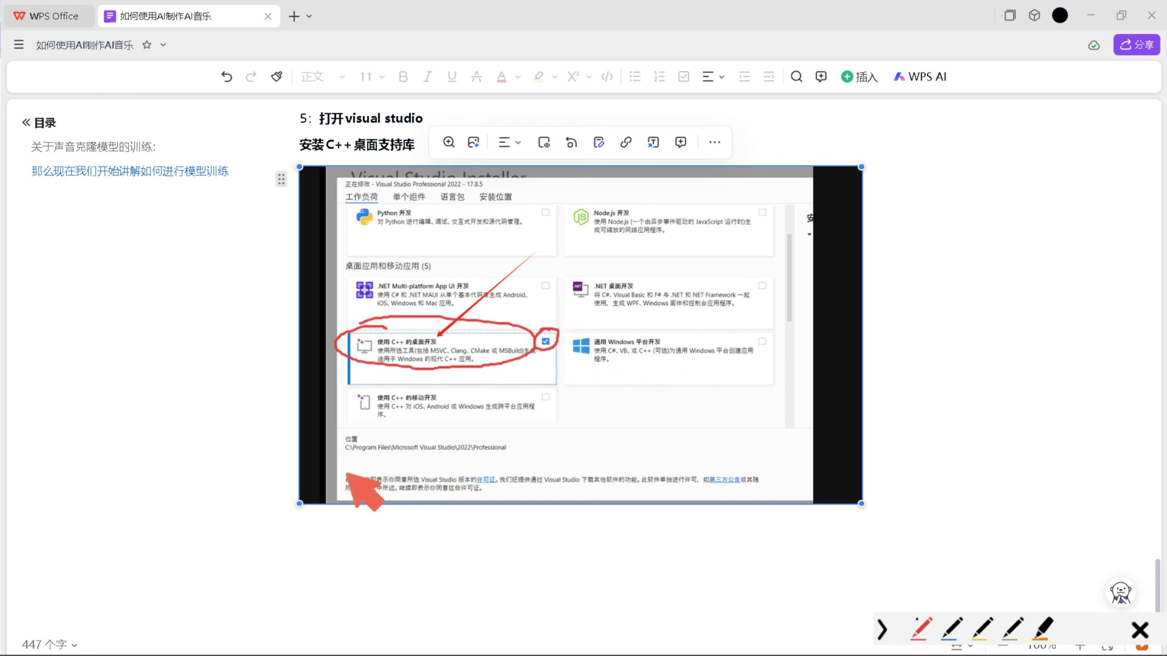
pyautogui.moveTo(346, 455)
pyautogui.mouseDown()
pyautogui.moveTo(341, 464)
pyautogui.moveTo(345, 452)
pyautogui.mouseUp()
pyautogui.press('Escape')
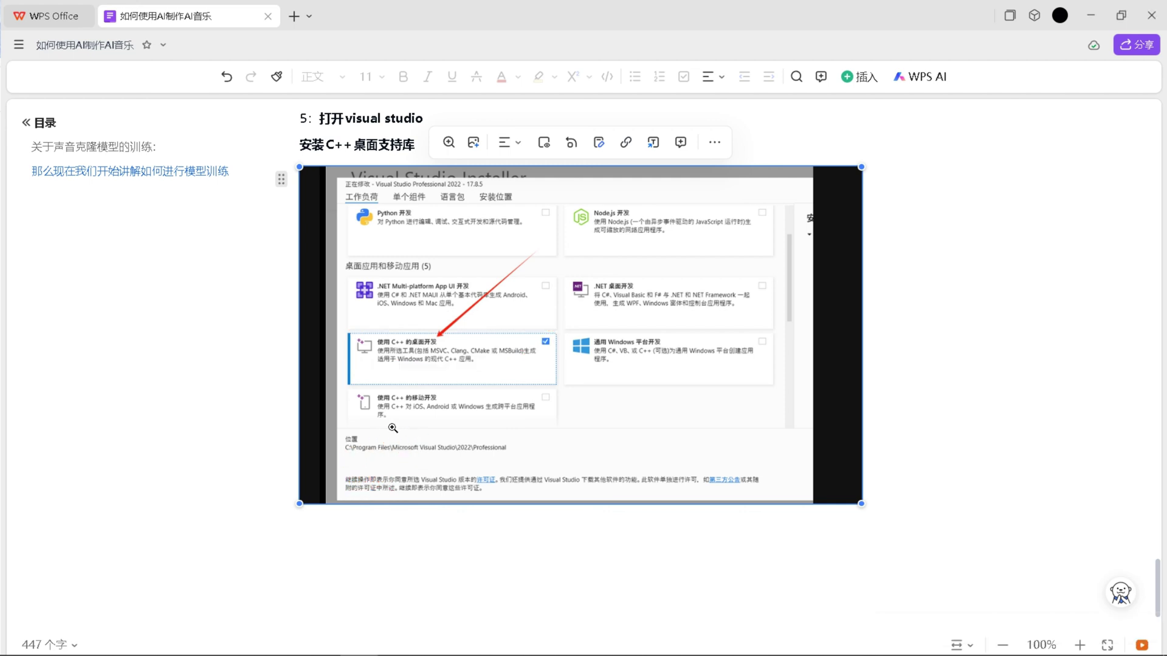
pyautogui.scroll(1, 562, 328)
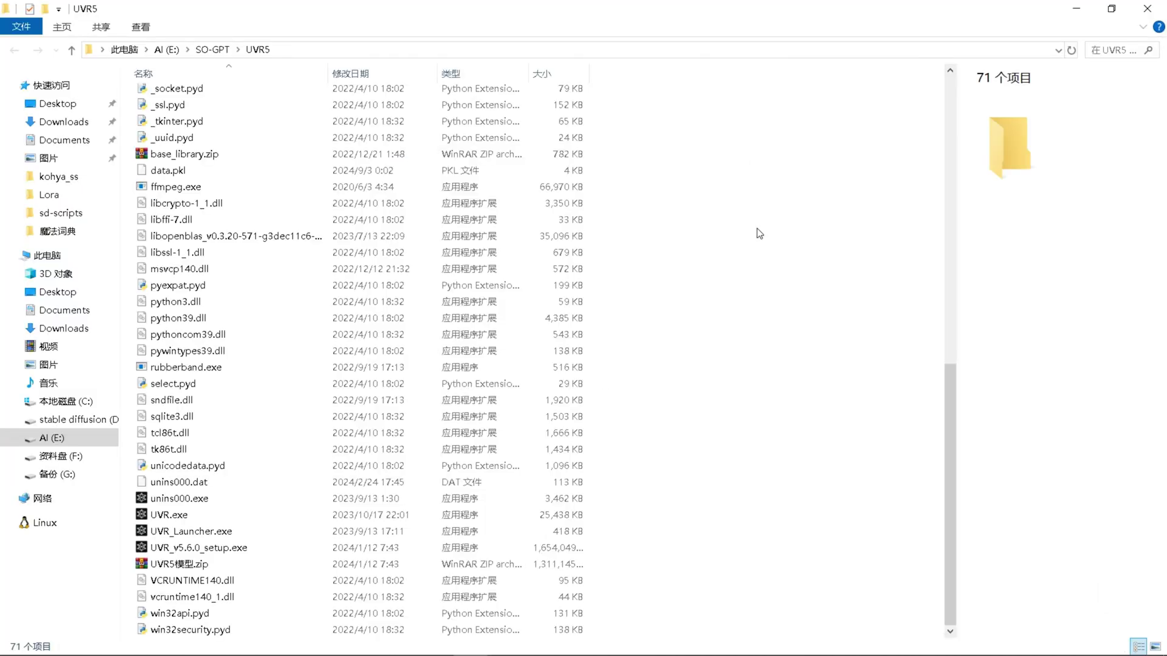
# Launch UVR.exe from the UVR5 folder, underline its file name with the annotation pen, and clear the mark.
pyautogui.doubleClick(201, 517)
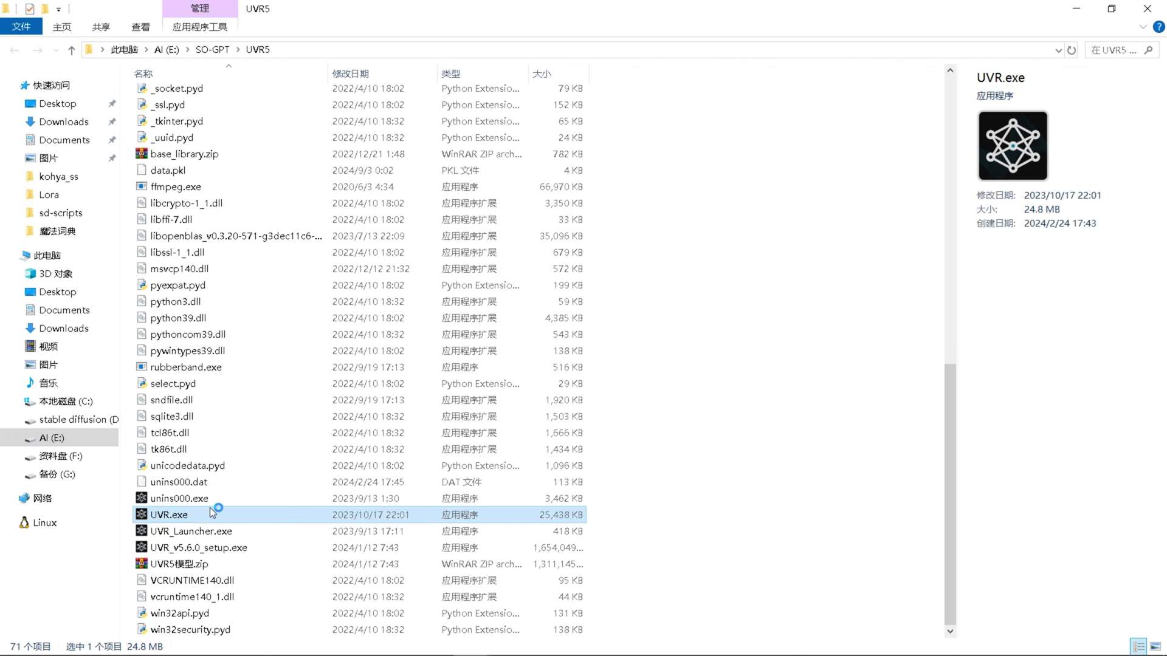
pyautogui.hotkey('ctrl', 'alt', 'g')
pyautogui.moveTo(139, 521); pyautogui.dragTo(189, 524)
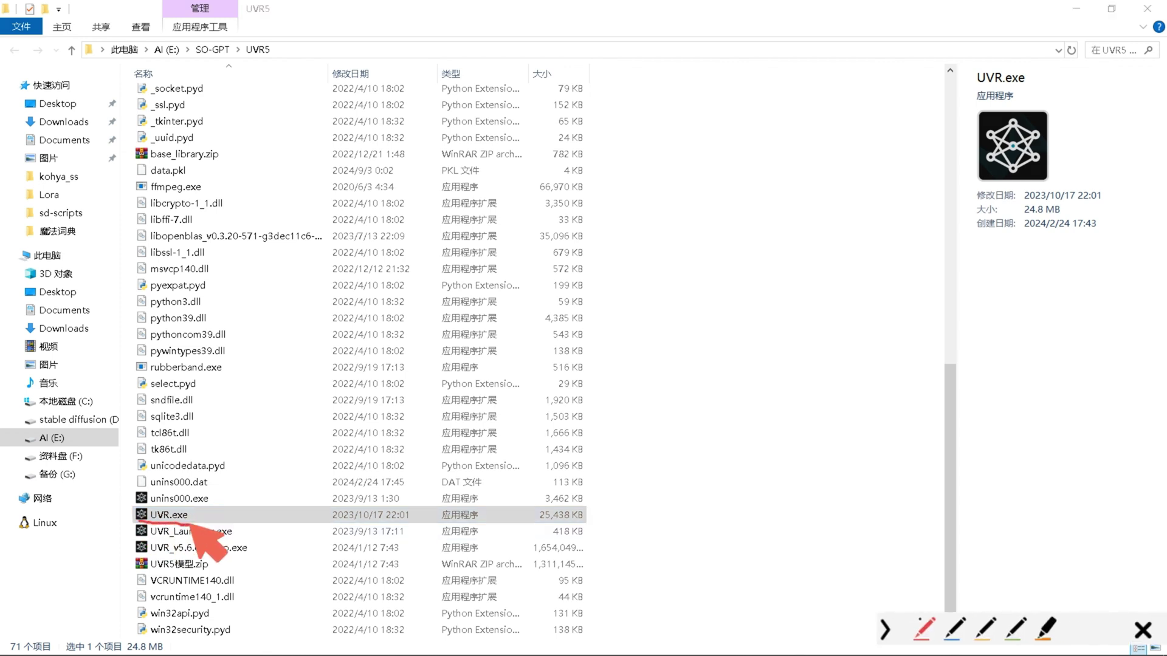
pyautogui.press('Escape')
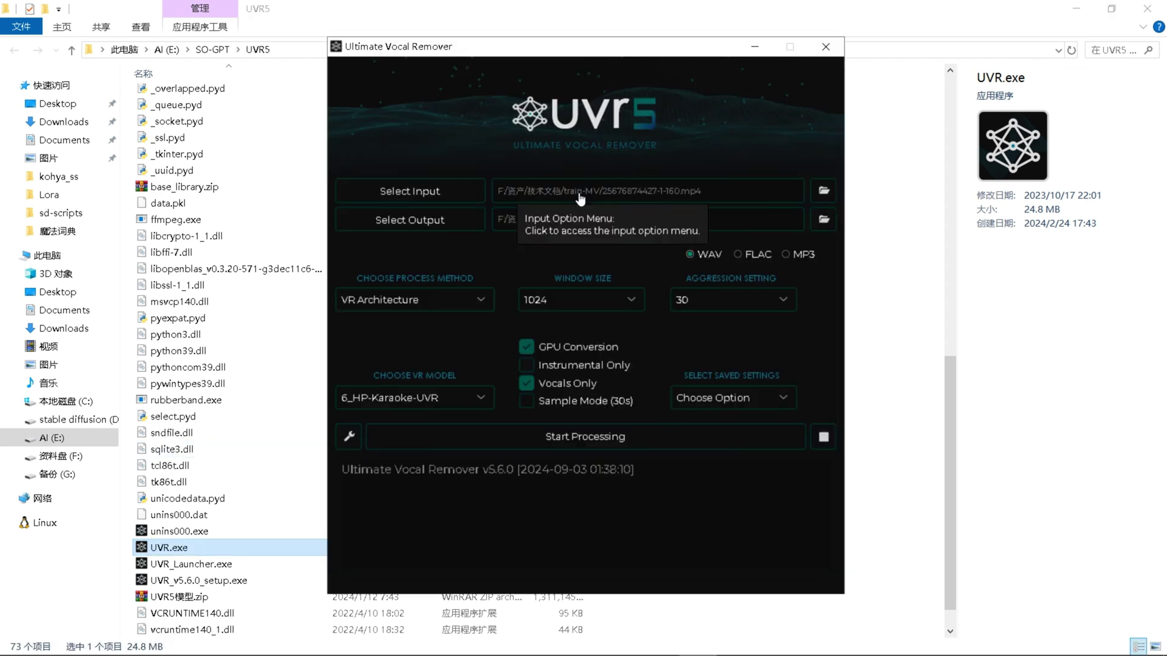
# Mark the input and output paths, process method, window size and aggression setting with the annotation pen, then clear the marks.
pyautogui.hotkey('ctrl', 'alt', 'g')
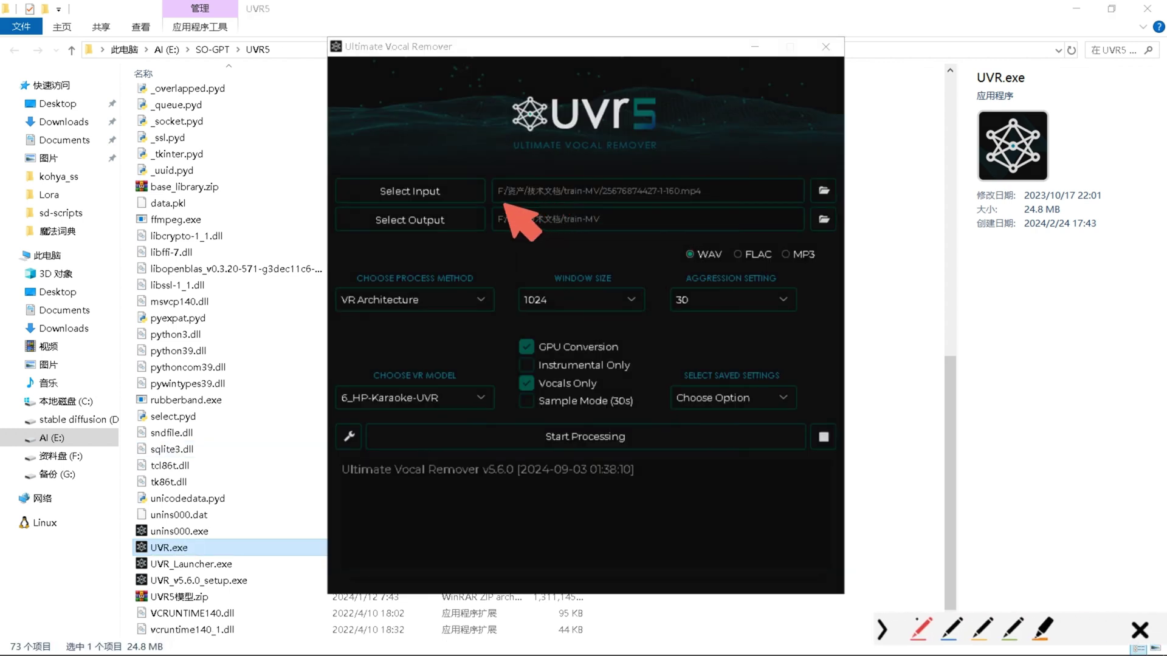
pyautogui.moveTo(504, 206)
pyautogui.mouseDown()
pyautogui.moveTo(705, 205)
pyautogui.moveTo(720, 189)
pyautogui.moveTo(705, 205)
pyautogui.moveTo(713, 181)
pyautogui.mouseUp()
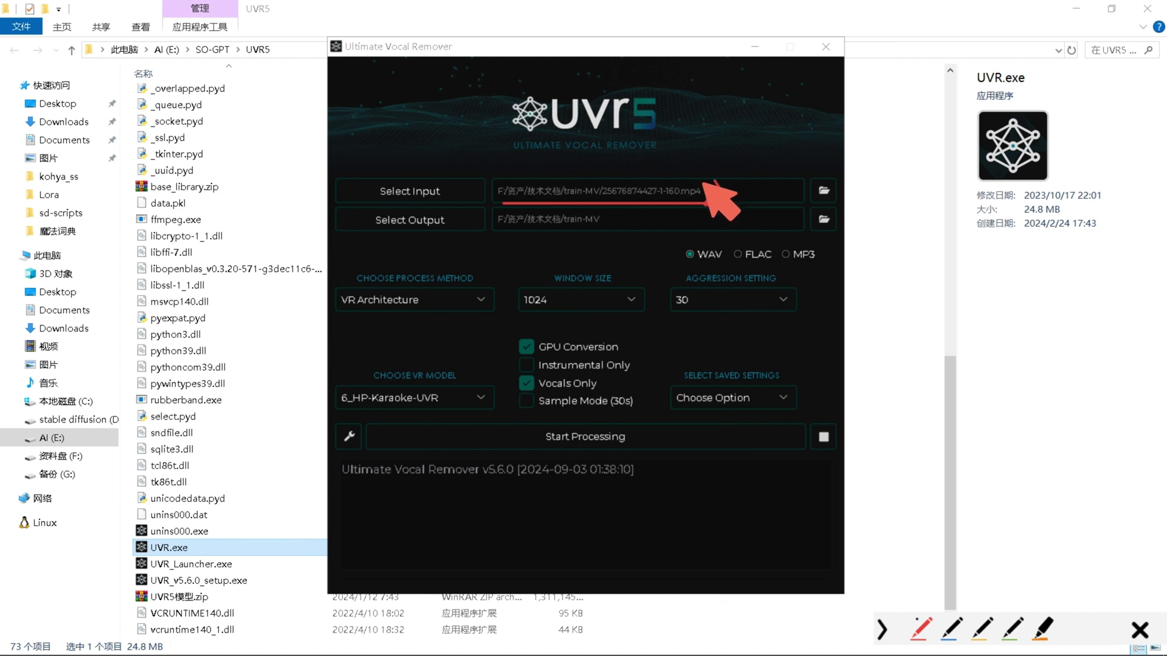
pyautogui.moveTo(488, 237); pyautogui.dragTo(647, 227)
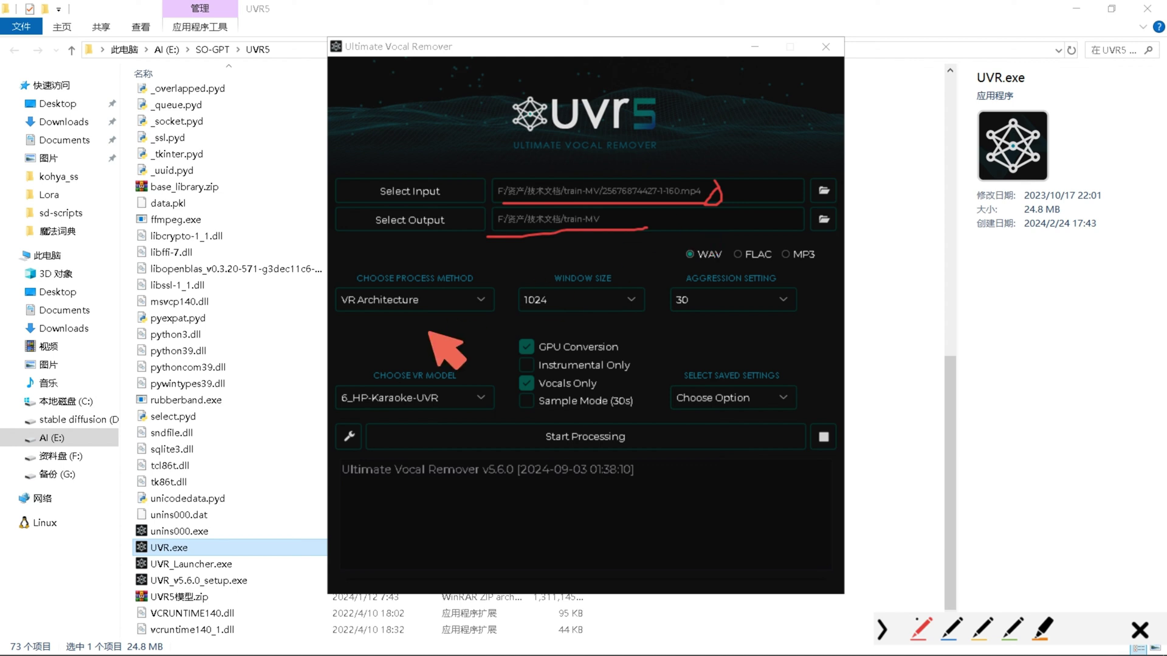
pyautogui.moveTo(341, 319)
pyautogui.mouseDown()
pyautogui.moveTo(395, 267)
pyautogui.moveTo(392, 317)
pyautogui.mouseUp()
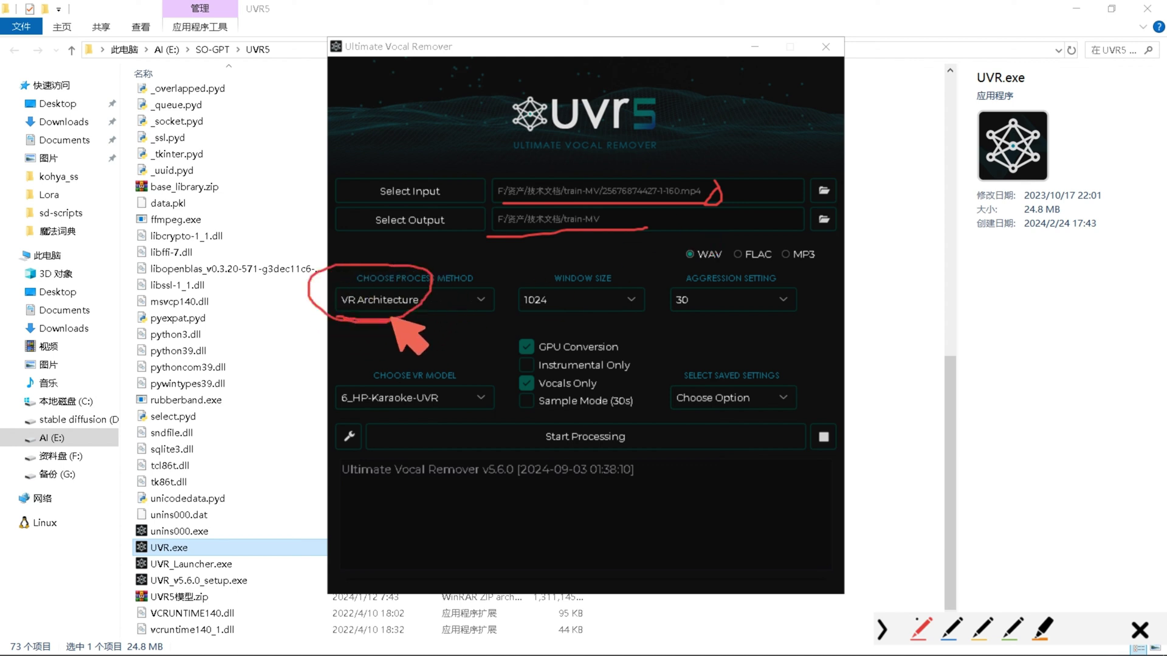
pyautogui.moveTo(522, 316); pyautogui.dragTo(578, 321)
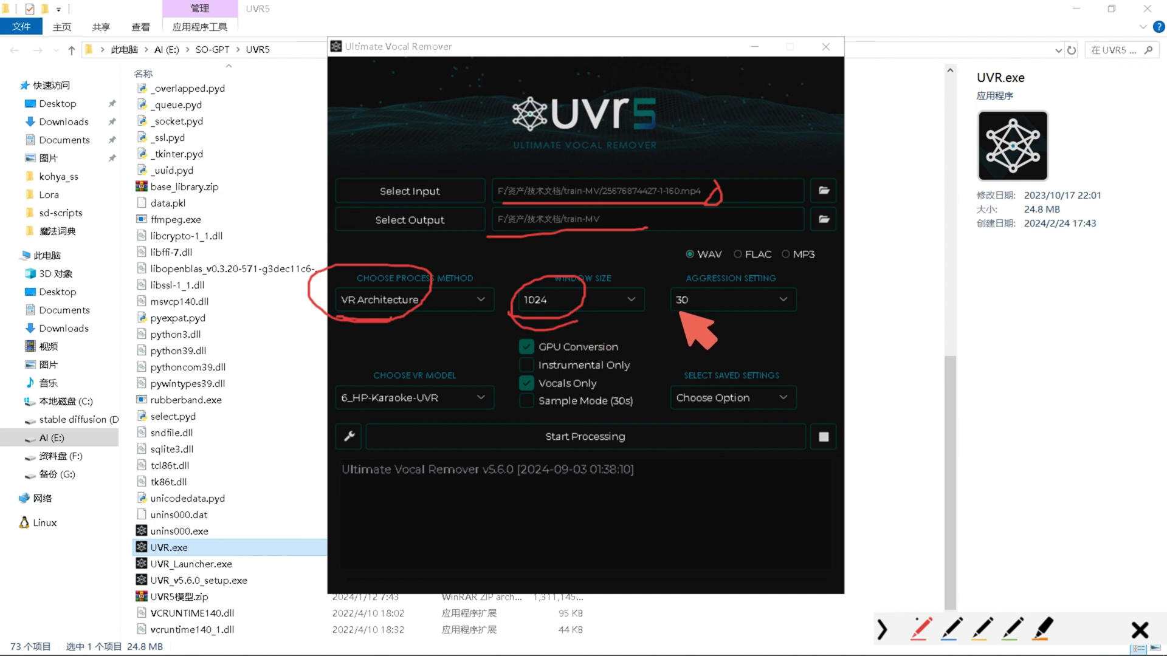
pyautogui.moveTo(669, 312)
pyautogui.mouseDown()
pyautogui.moveTo(705, 291)
pyautogui.moveTo(660, 322)
pyautogui.mouseUp()
pyautogui.press('Escape')
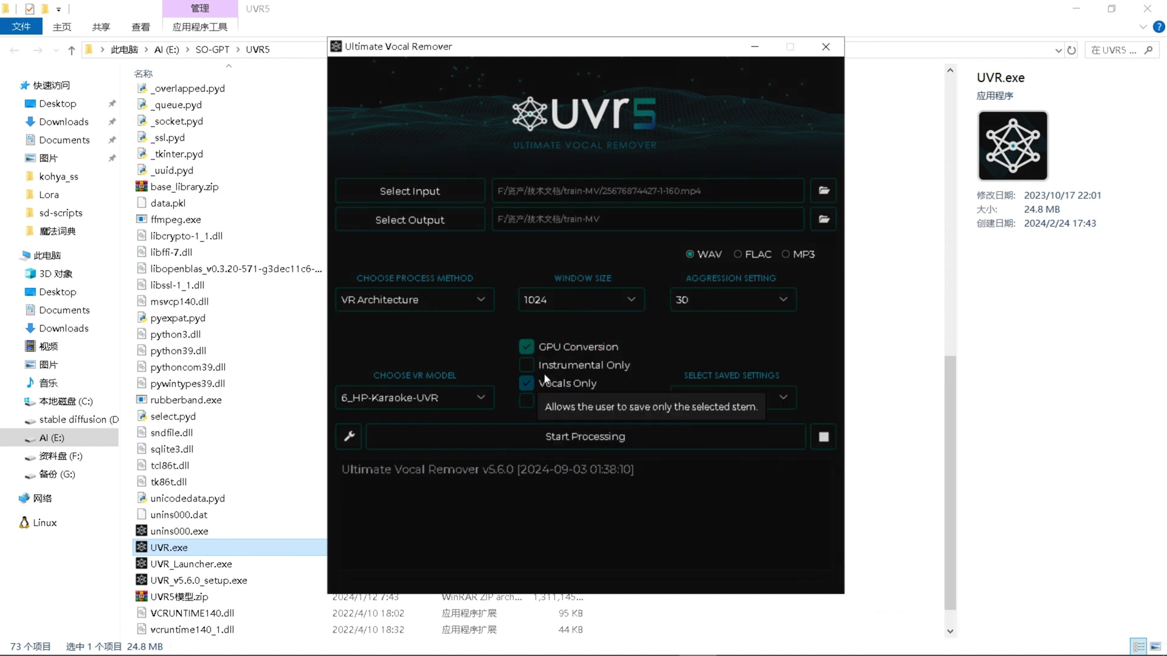
# Mark the VR model choice 6_HP-Karaoke-UVR with the annotation pen, clear the mark, and check the model selector.
pyautogui.hotkey('ctrl', 'alt', 'g')
pyautogui.moveTo(339, 413)
pyautogui.mouseDown()
pyautogui.moveTo(474, 408)
pyautogui.moveTo(474, 390)
pyautogui.moveTo(331, 381)
pyautogui.moveTo(365, 408)
pyautogui.mouseUp()
pyautogui.press('Escape')
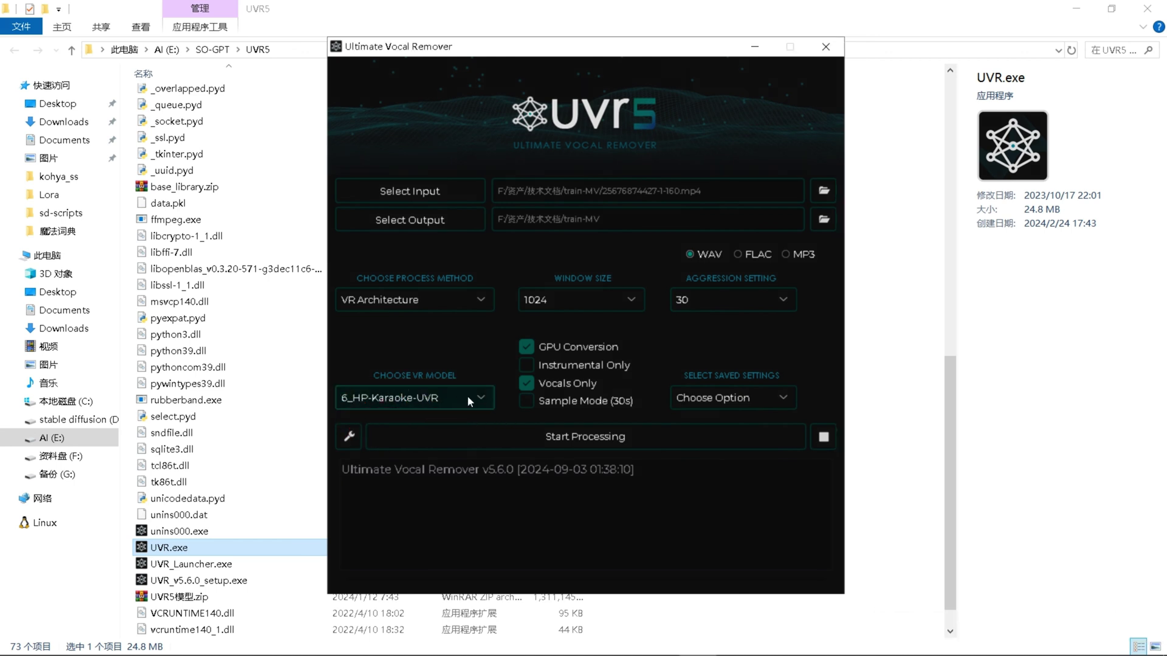
pyautogui.click(471, 396)
pyautogui.click(476, 396)
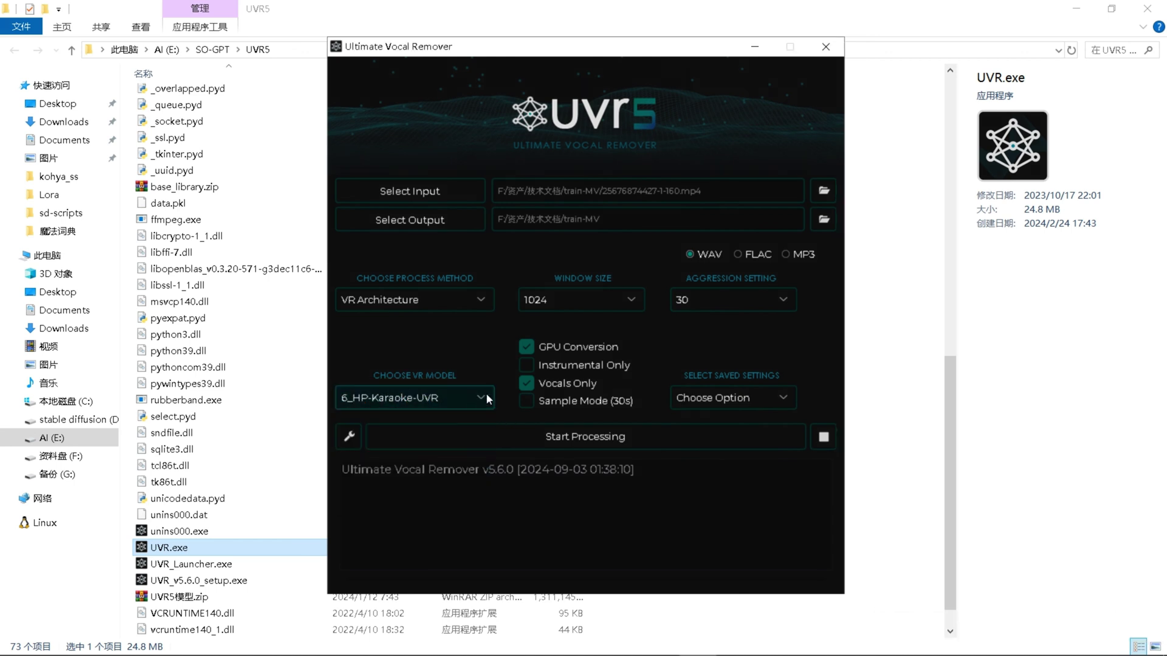
# Open the settings and inspect the Download Center's VR Arch option and the Manual Downloads window.
pyautogui.click(350, 436)
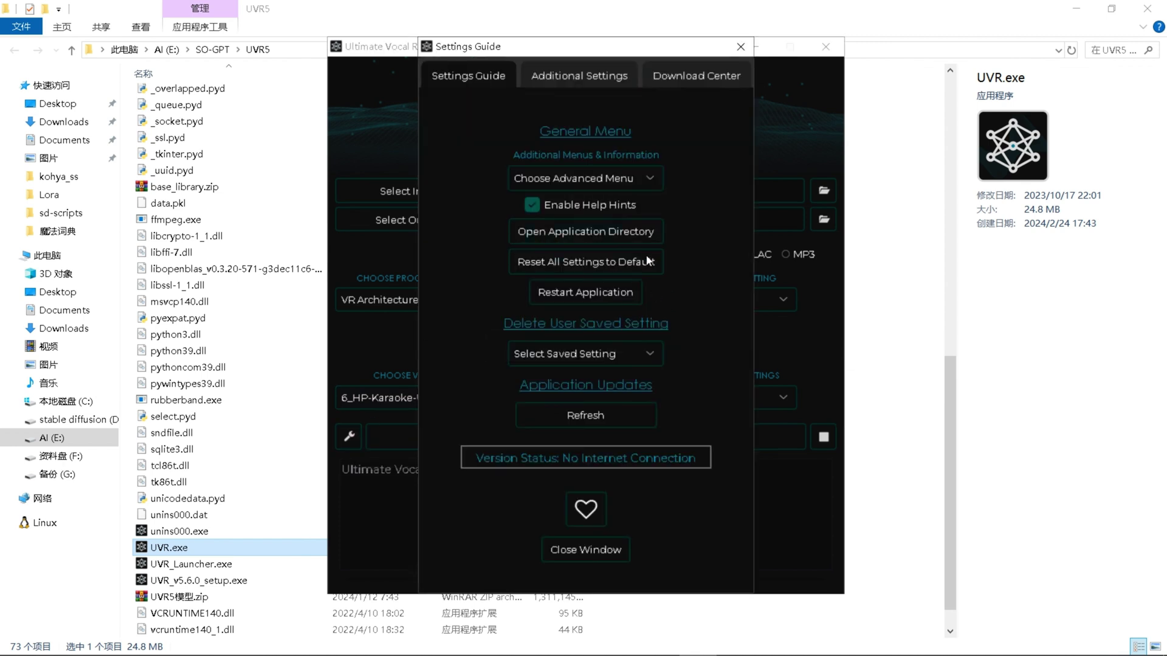
pyautogui.click(641, 171)
pyautogui.click(641, 171)
pyautogui.click(698, 76)
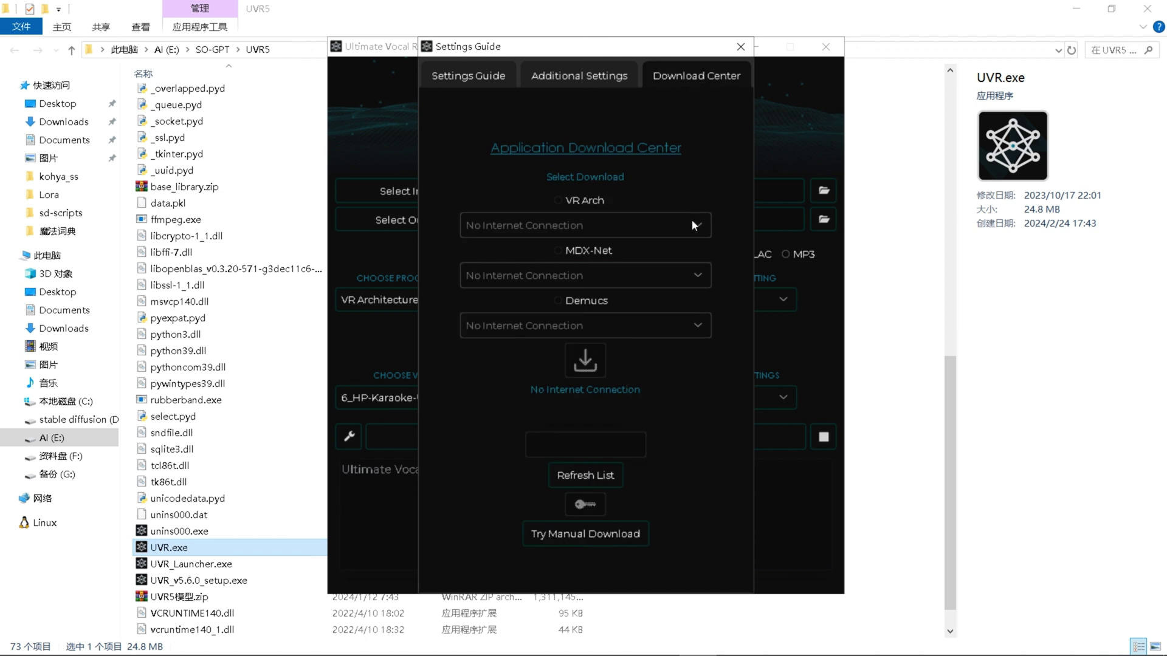
pyautogui.click(558, 201)
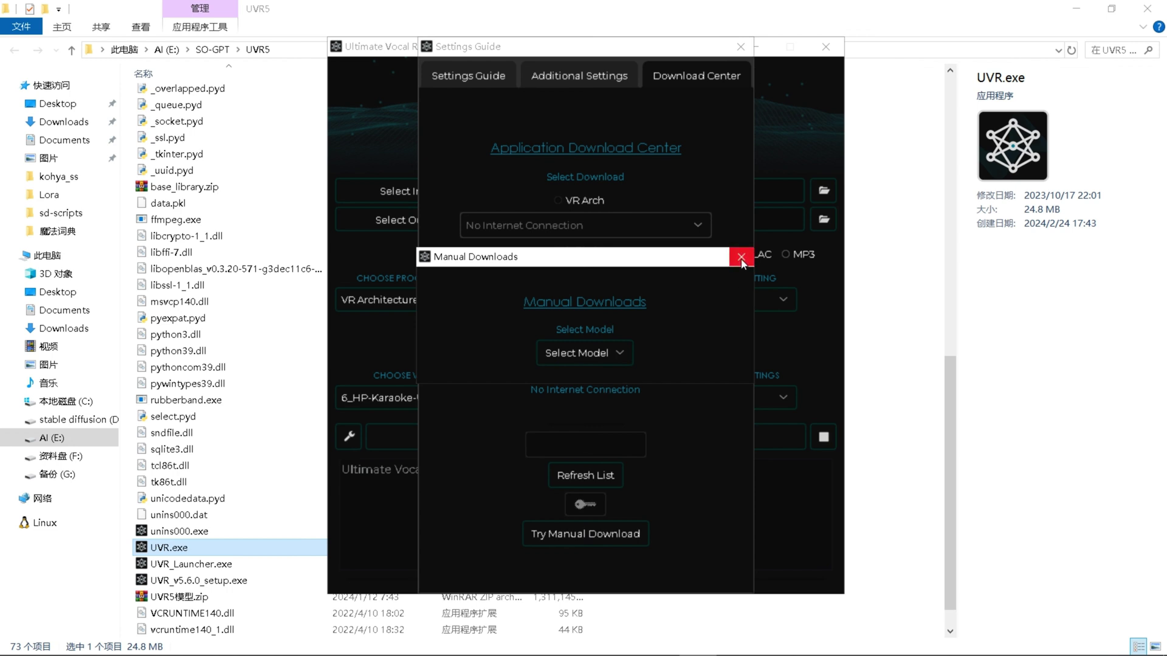
pyautogui.click(741, 260)
# Review the VR Models available under Manual Downloads, then close the manual download and settings windows.
pyautogui.click(614, 541)
pyautogui.click(582, 354)
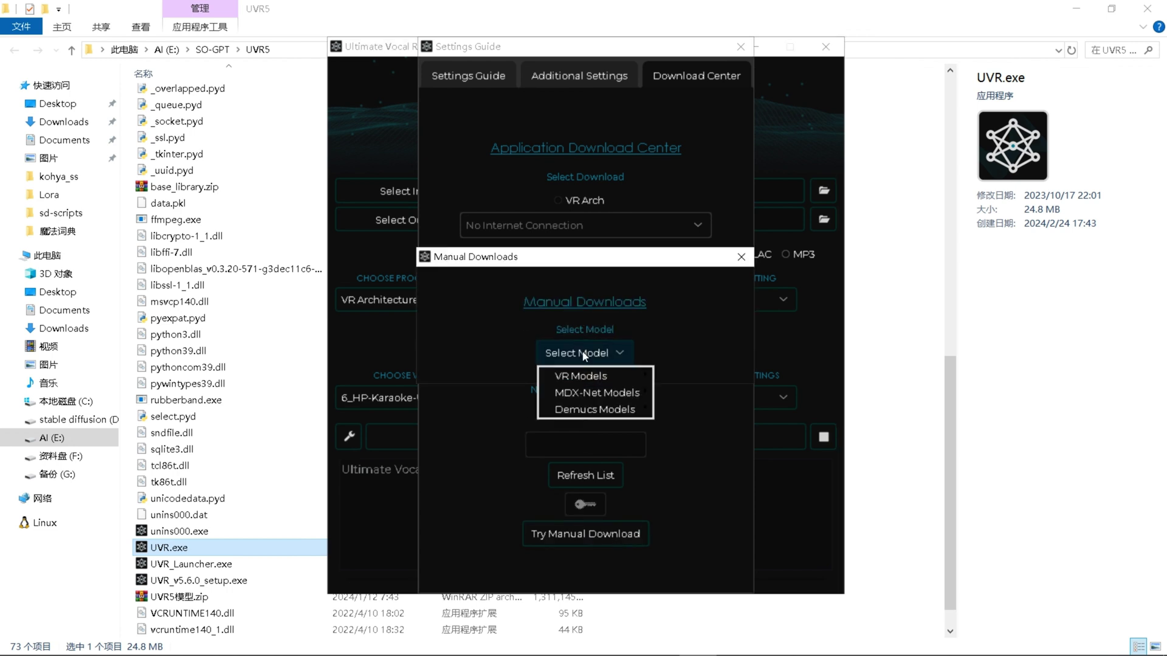
pyautogui.moveTo(583, 378)
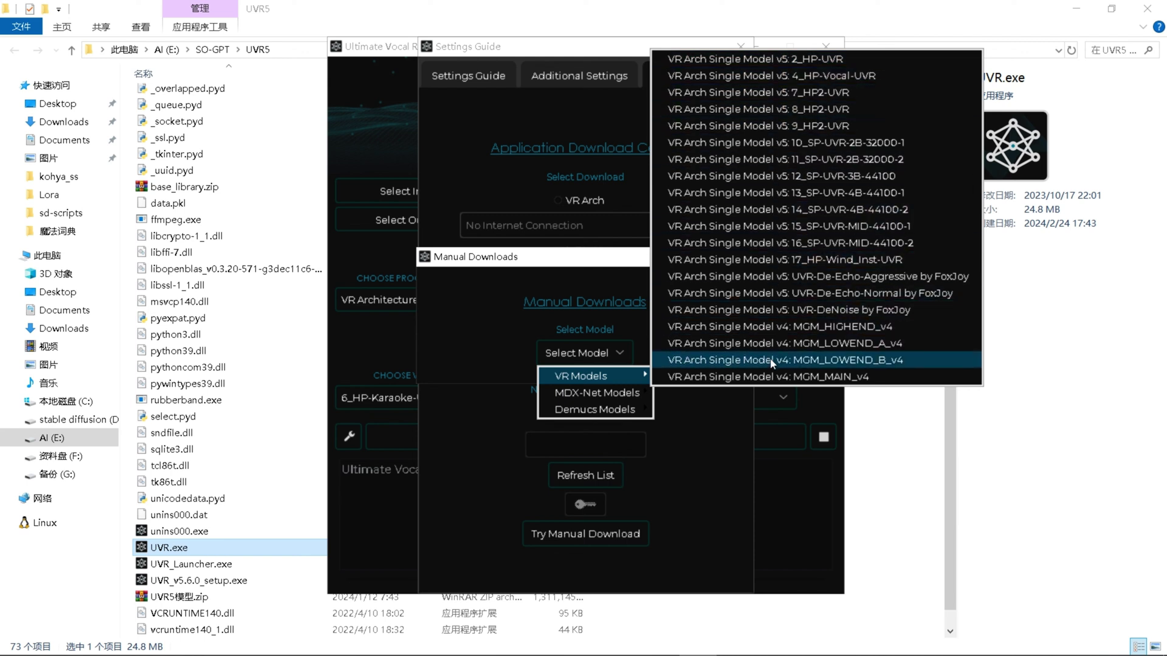
pyautogui.click(496, 320)
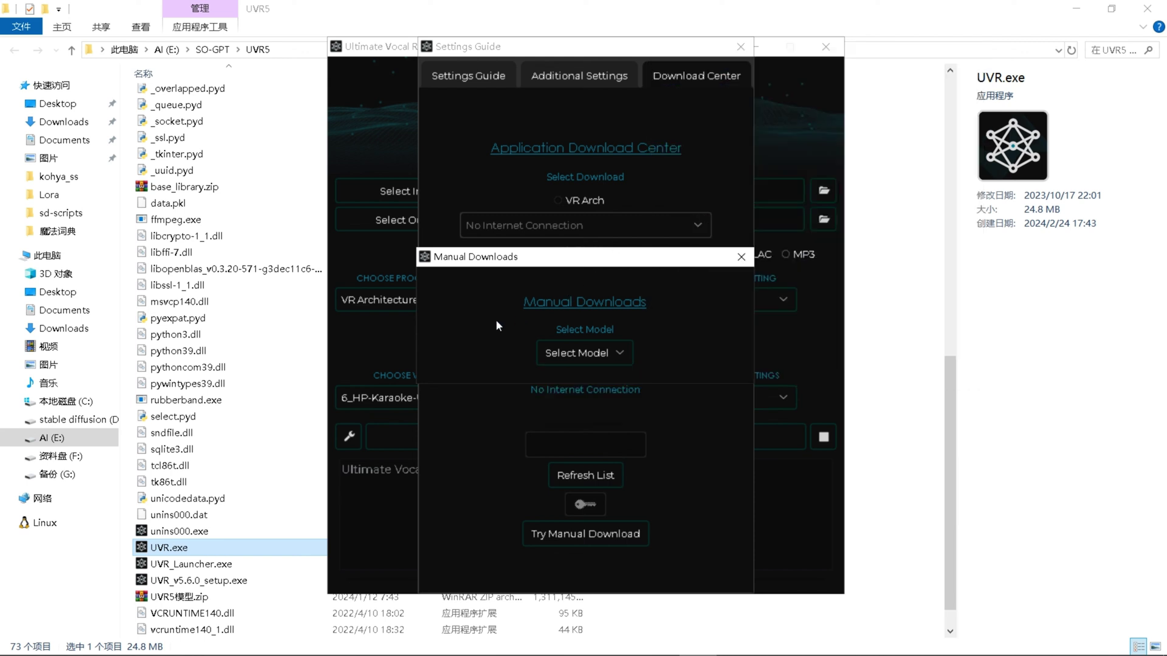
pyautogui.click(731, 258)
pyautogui.click(749, 51)
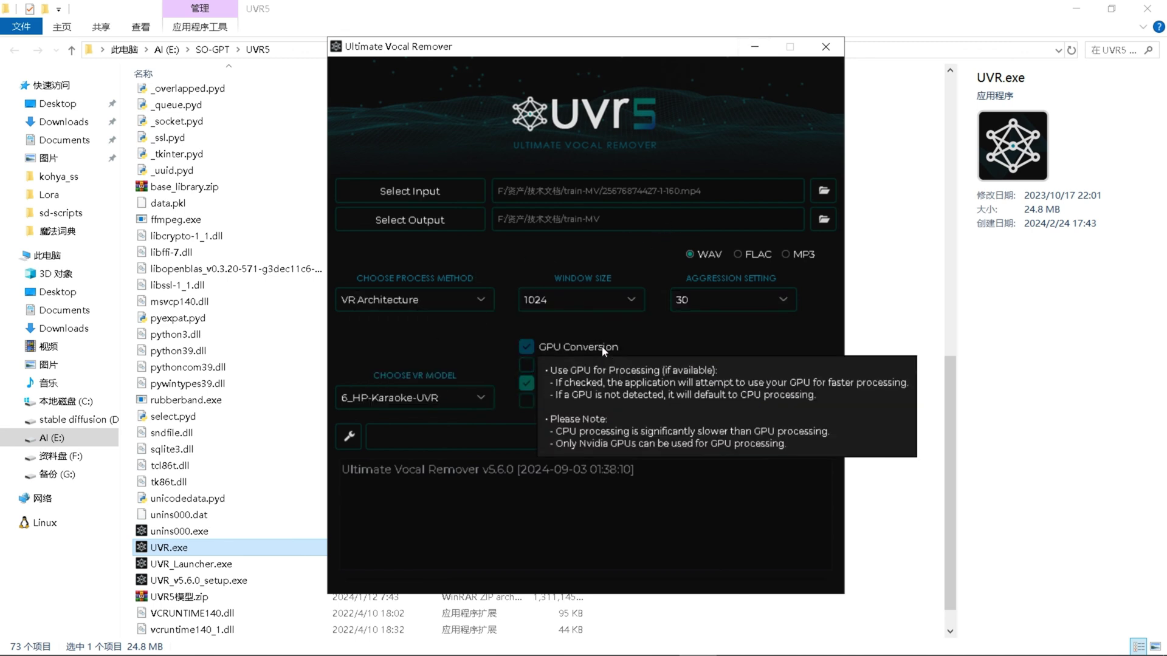
# Mark the Instrumental Only, Vocals Only and Start Processing controls with the annotation pen, then clear the marks.
pyautogui.moveTo(520, 375); pyautogui.dragTo(636, 376)
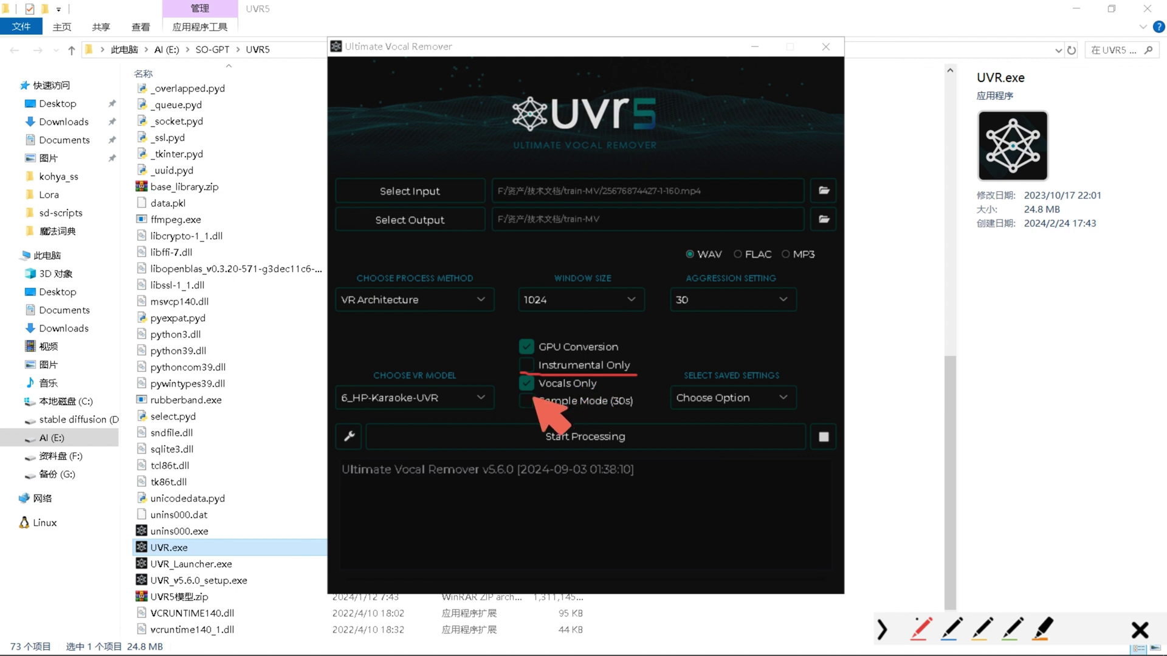
pyautogui.moveTo(524, 400); pyautogui.dragTo(616, 399)
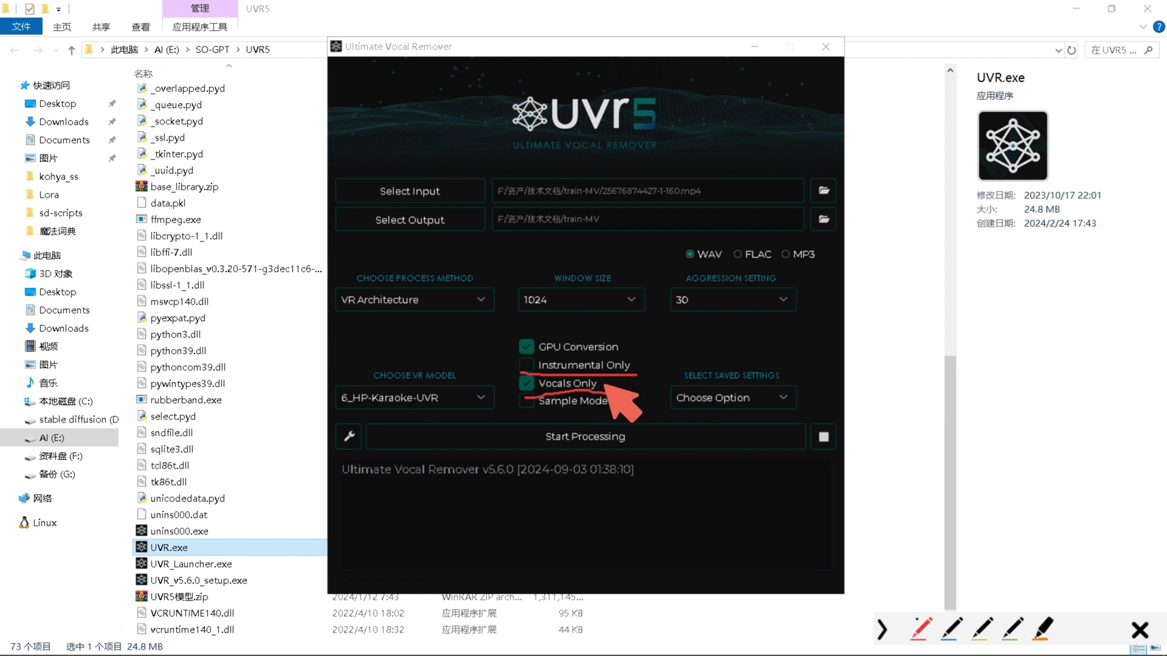
pyautogui.moveTo(597, 387); pyautogui.dragTo(658, 406)
pyautogui.moveTo(637, 366)
pyautogui.mouseDown()
pyautogui.moveTo(699, 364)
pyautogui.moveTo(713, 351)
pyautogui.moveTo(700, 350)
pyautogui.mouseUp()
pyautogui.moveTo(512, 426)
pyautogui.mouseDown()
pyautogui.moveTo(550, 463)
pyautogui.moveTo(663, 457)
pyautogui.moveTo(511, 418)
pyautogui.moveTo(502, 429)
pyautogui.mouseUp()
pyautogui.press('Escape')
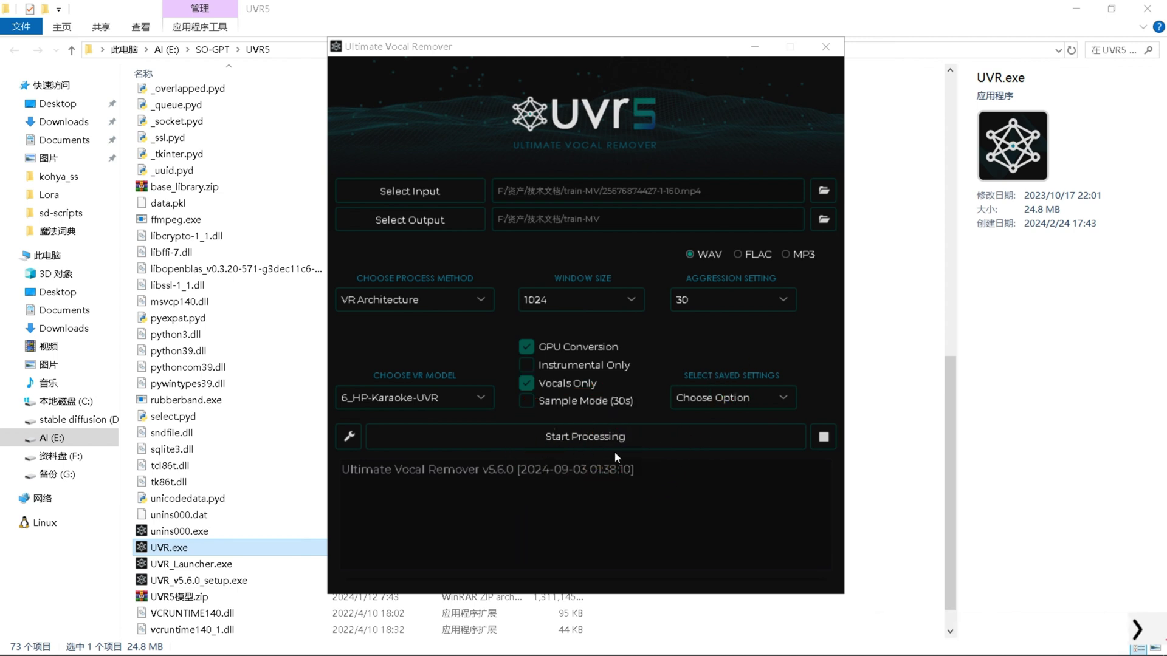
# In the train-MV folder, widen the name column, mark the Instrumental and Vocals WAV files with the annotation pen, and clear the marks.
pyautogui.hotkey('alt', 'Tab')
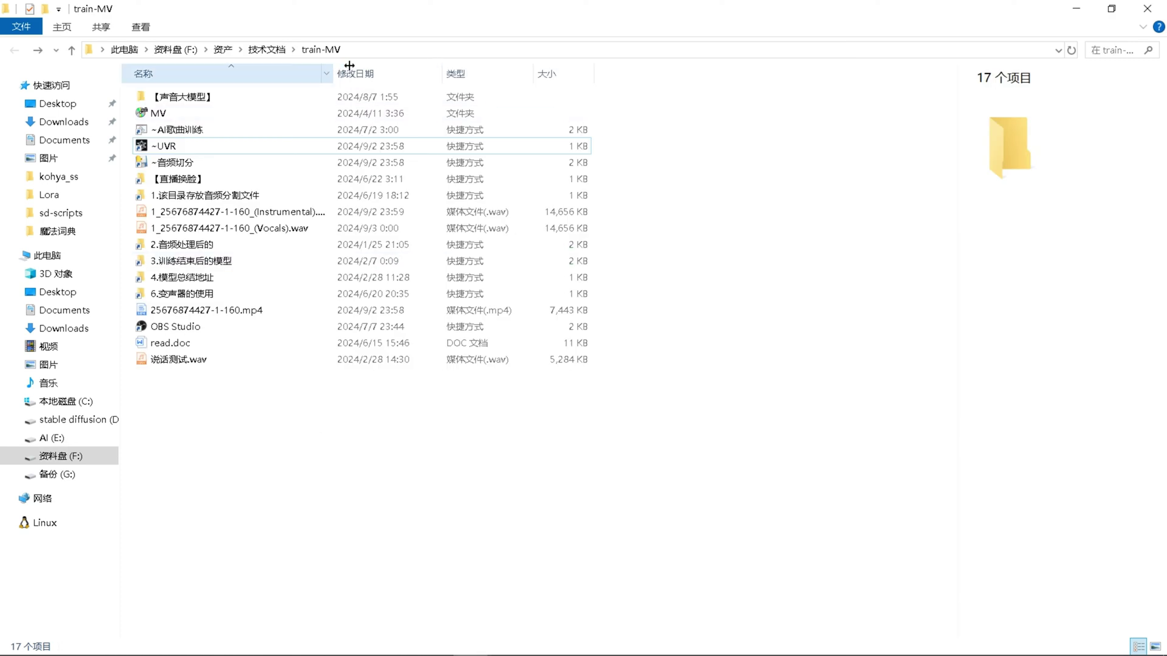
pyautogui.moveTo(328, 73); pyautogui.dragTo(399, 73)
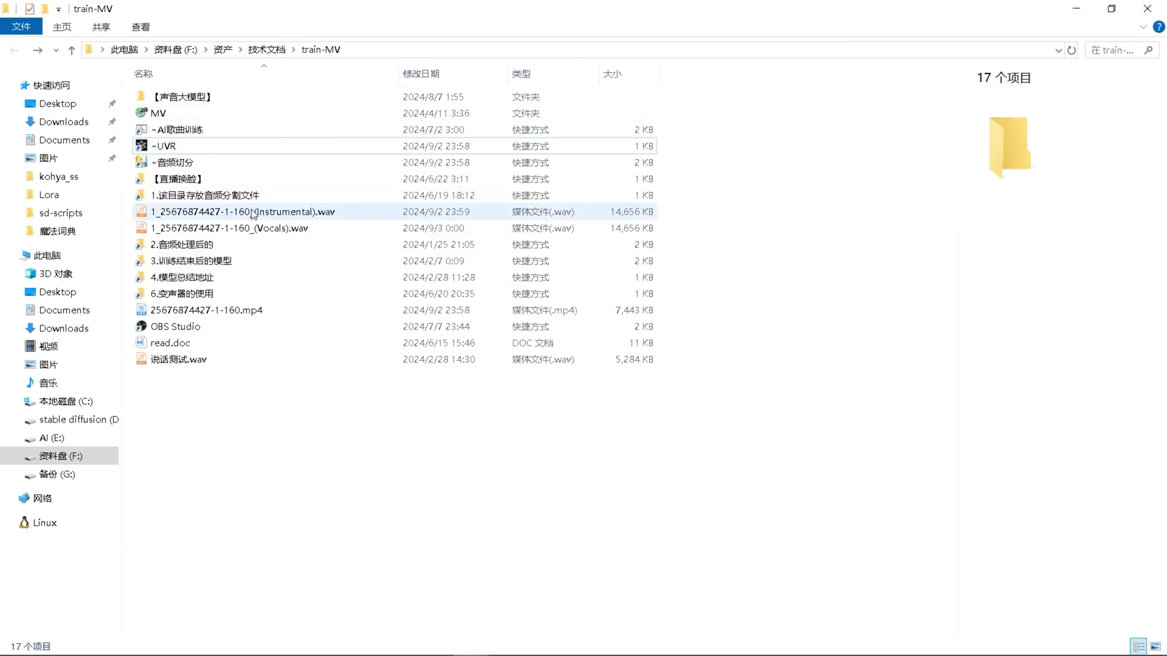
pyautogui.hotkey('ctrl', 'alt', 'g')
pyautogui.moveTo(129, 204)
pyautogui.mouseDown()
pyautogui.moveTo(183, 237)
pyautogui.moveTo(333, 236)
pyautogui.moveTo(216, 206)
pyautogui.moveTo(365, 205)
pyautogui.moveTo(363, 239)
pyautogui.mouseUp()
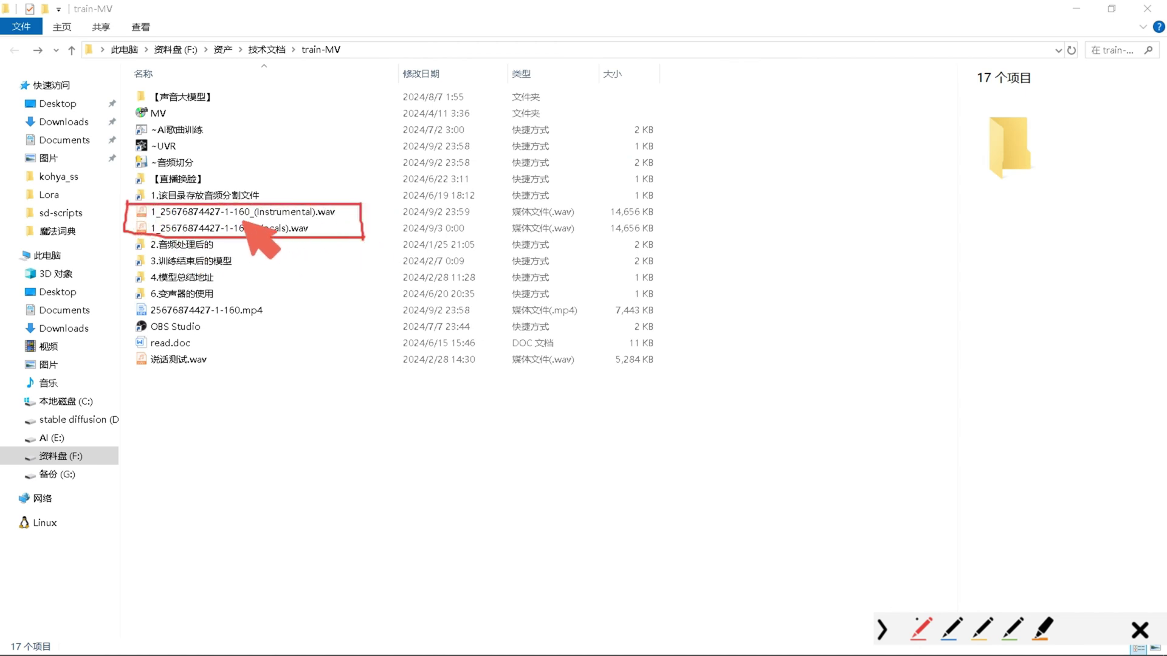
pyautogui.moveTo(275, 223)
pyautogui.mouseDown()
pyautogui.moveTo(298, 238)
pyautogui.moveTo(278, 218)
pyautogui.moveTo(263, 231)
pyautogui.moveTo(287, 247)
pyautogui.moveTo(289, 291)
pyautogui.mouseUp()
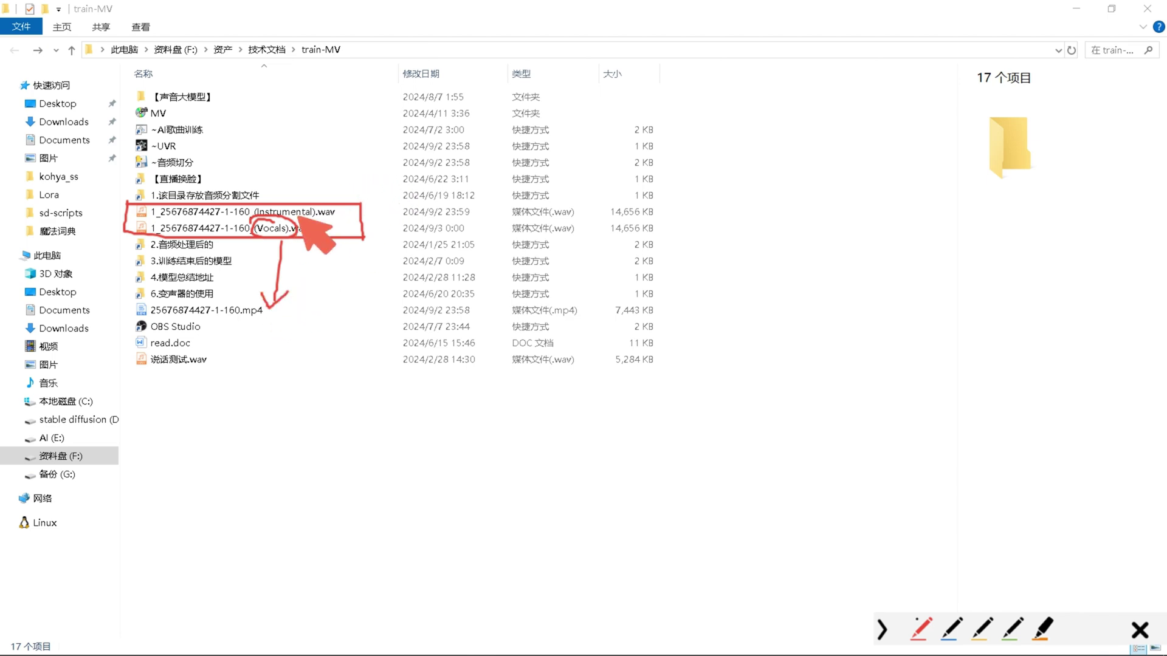
pyautogui.moveTo(332, 205); pyautogui.dragTo(262, 210)
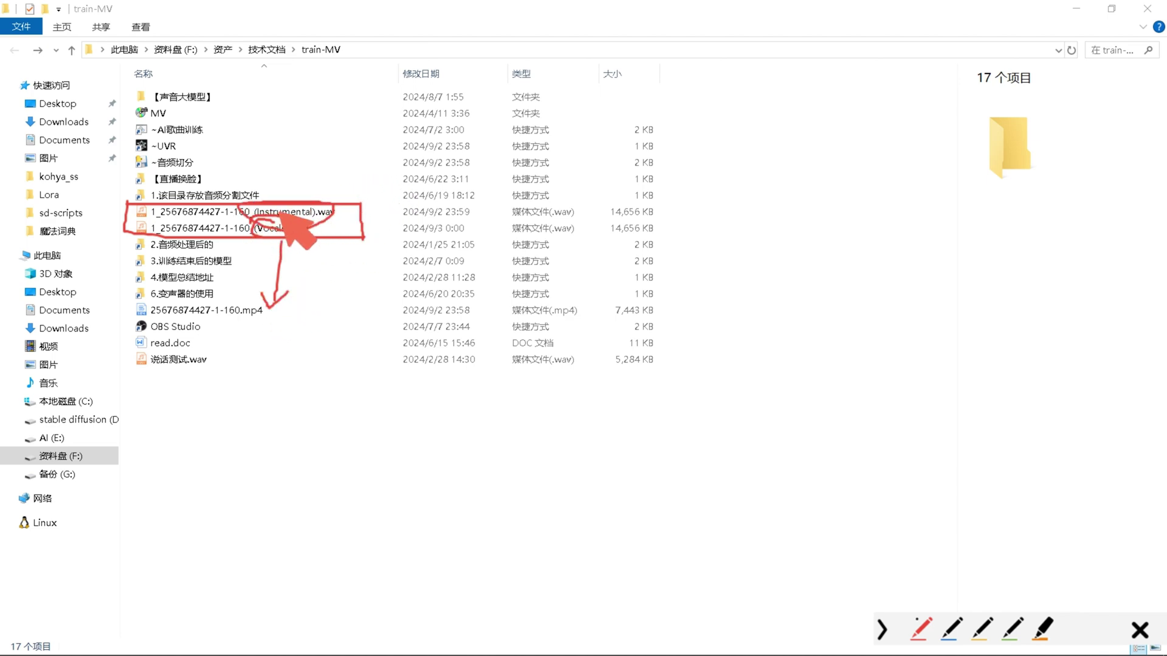
pyautogui.press('Escape')
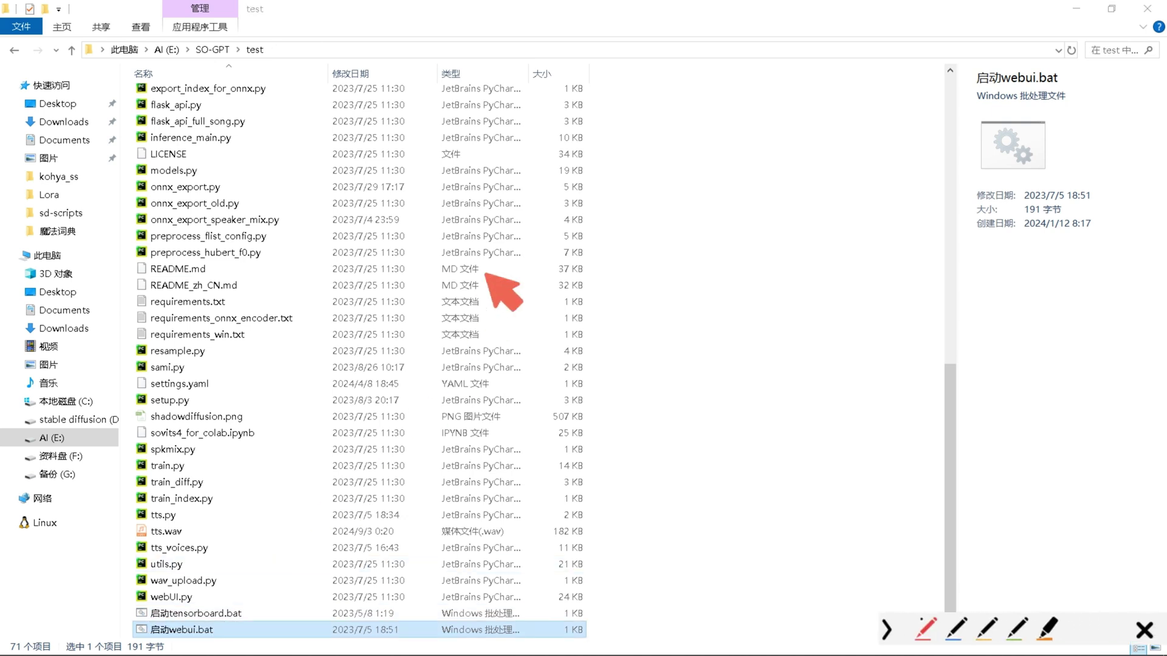
# Draw an arrow to 启动webui.bat in the SO-GPT test folder with the annotation pen, then clear it.
pyautogui.moveTo(486, 267)
pyautogui.mouseDown()
pyautogui.moveTo(392, 418)
pyautogui.moveTo(240, 649)
pyautogui.mouseUp()
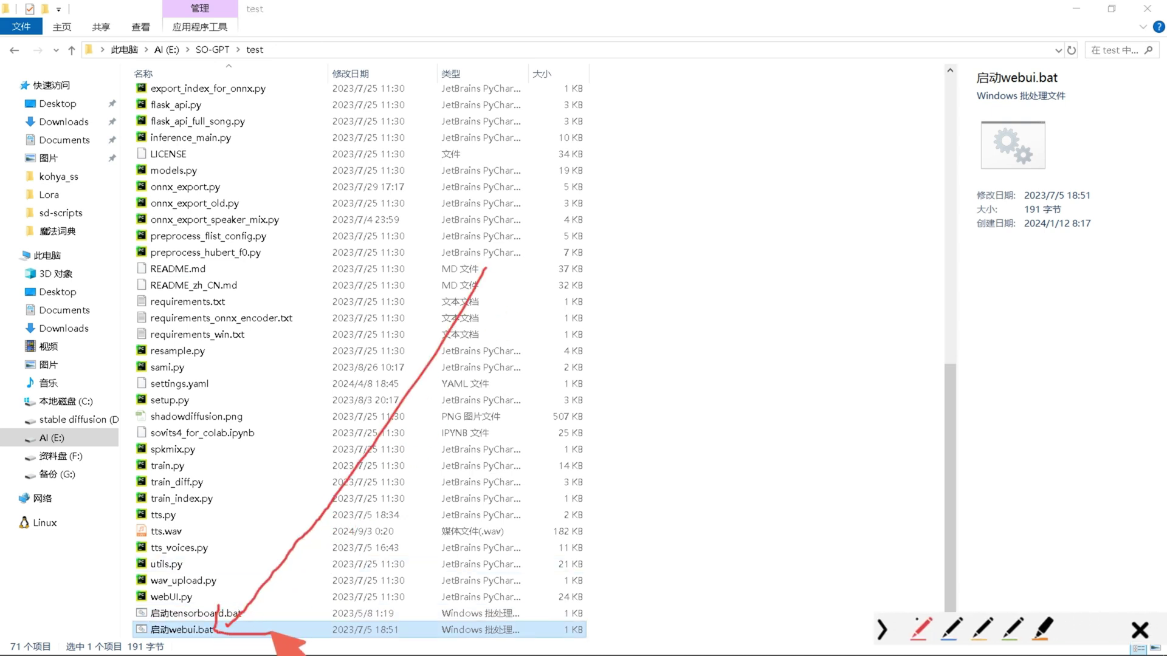
pyautogui.press('Escape')
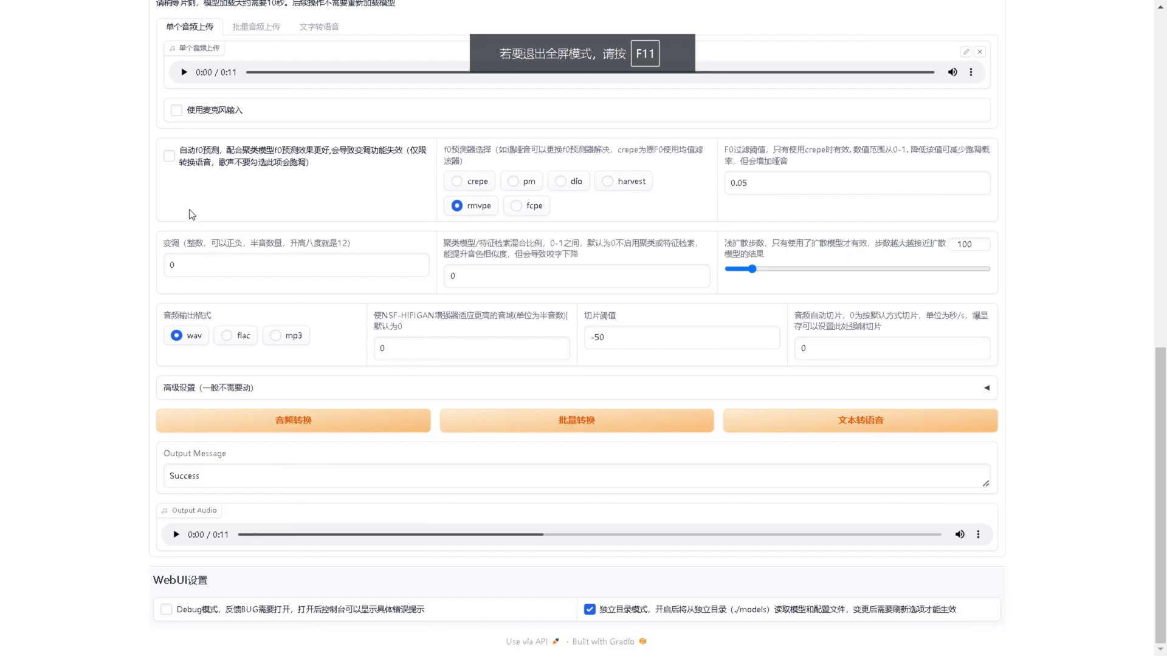
# Select 小南2万.pth as the voice model (模型选择) for inference.
pyautogui.scroll(5, 255, 213)
pyautogui.scroll(6, 255, 212)
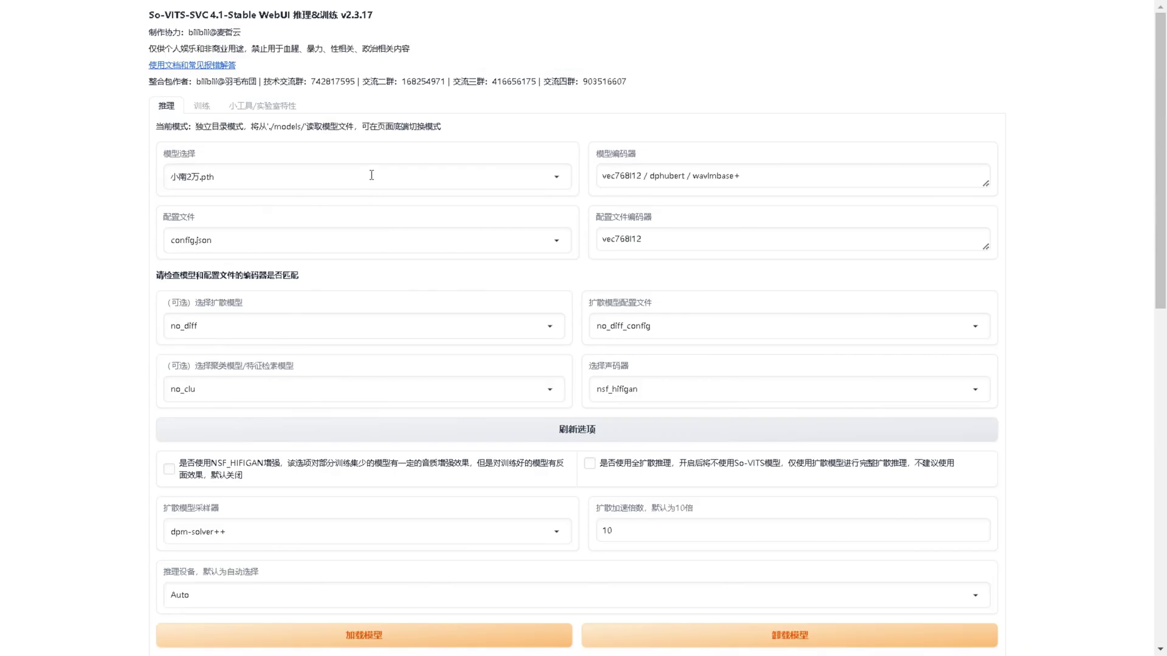
pyautogui.click(188, 182)
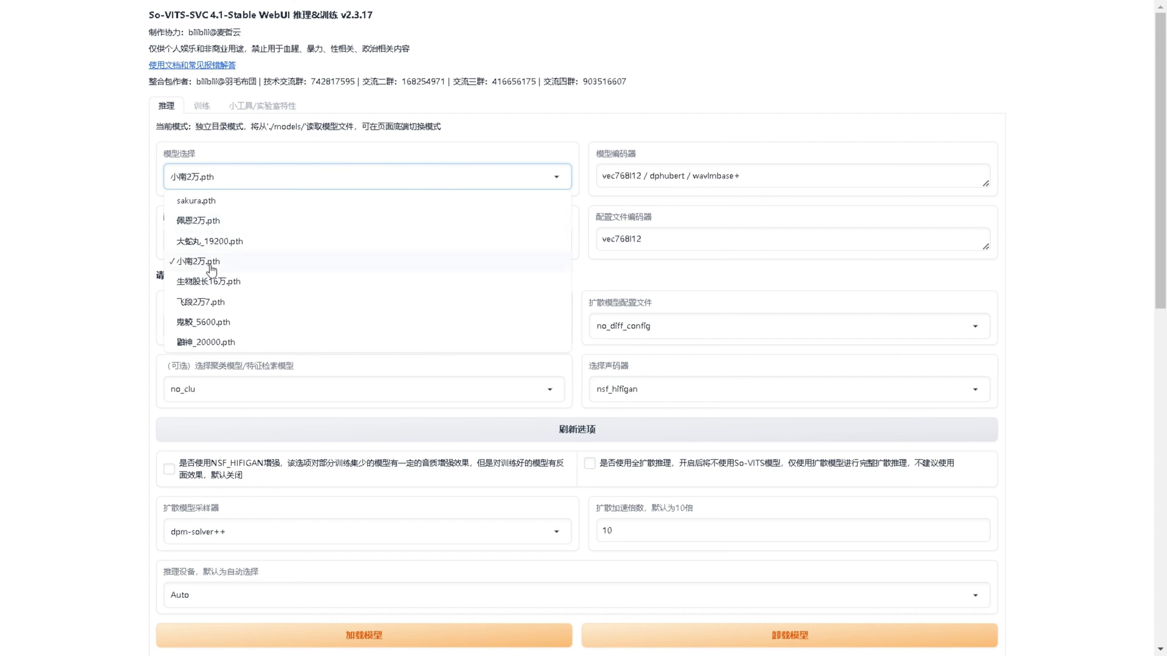
pyautogui.click(125, 262)
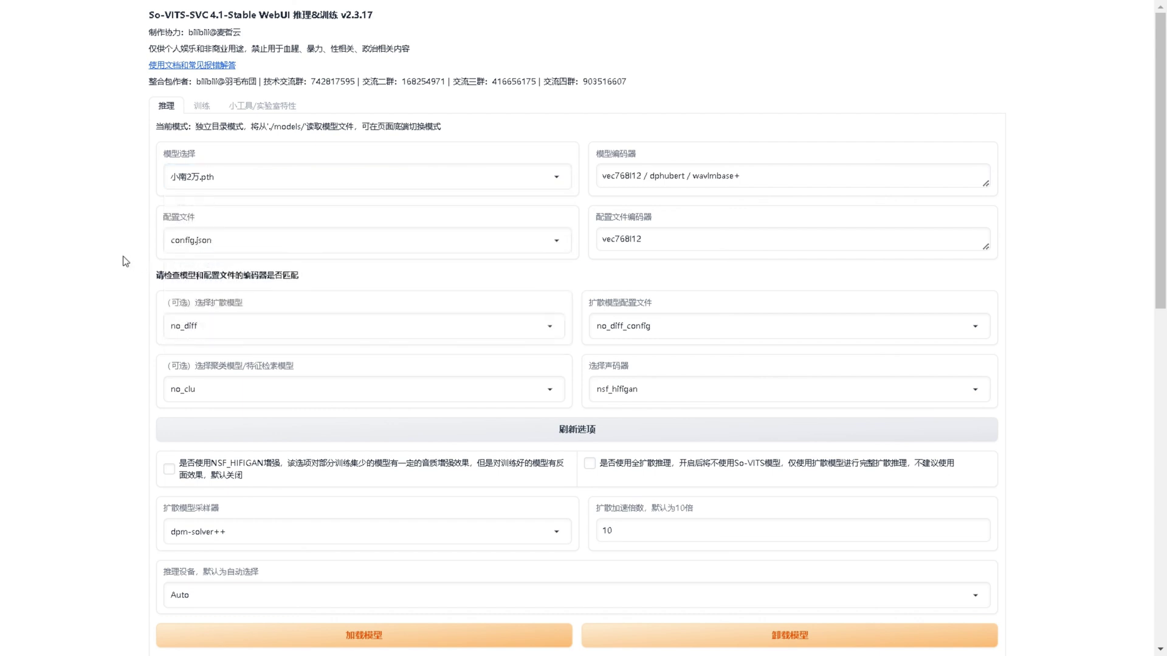
pyautogui.click(225, 179)
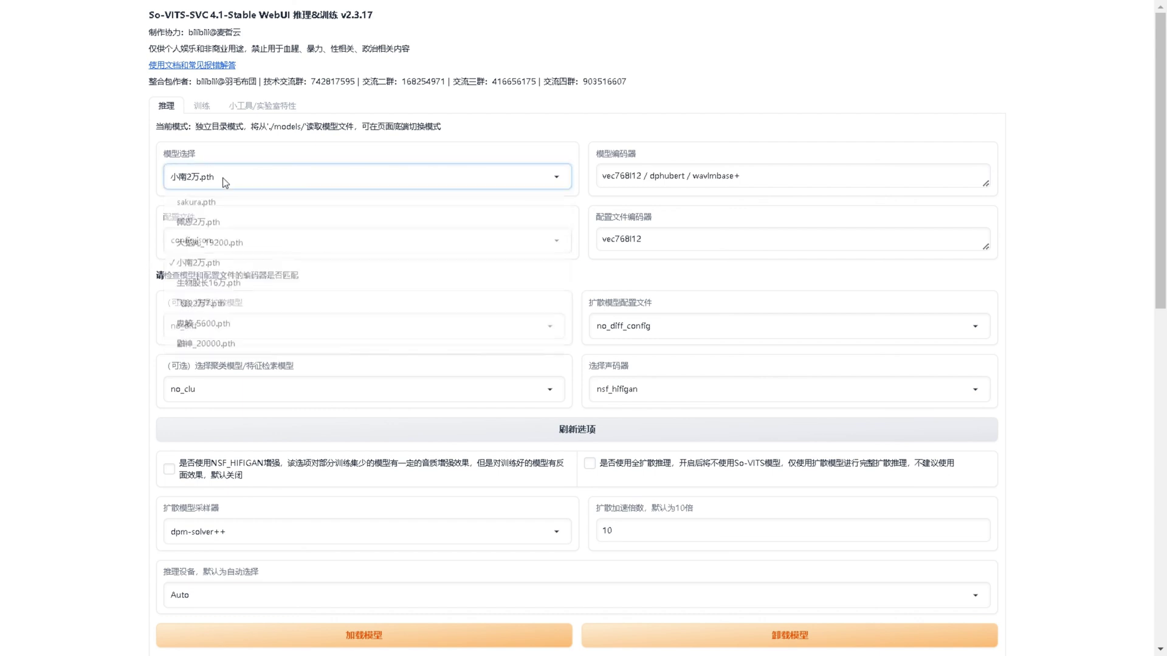
pyautogui.click(211, 265)
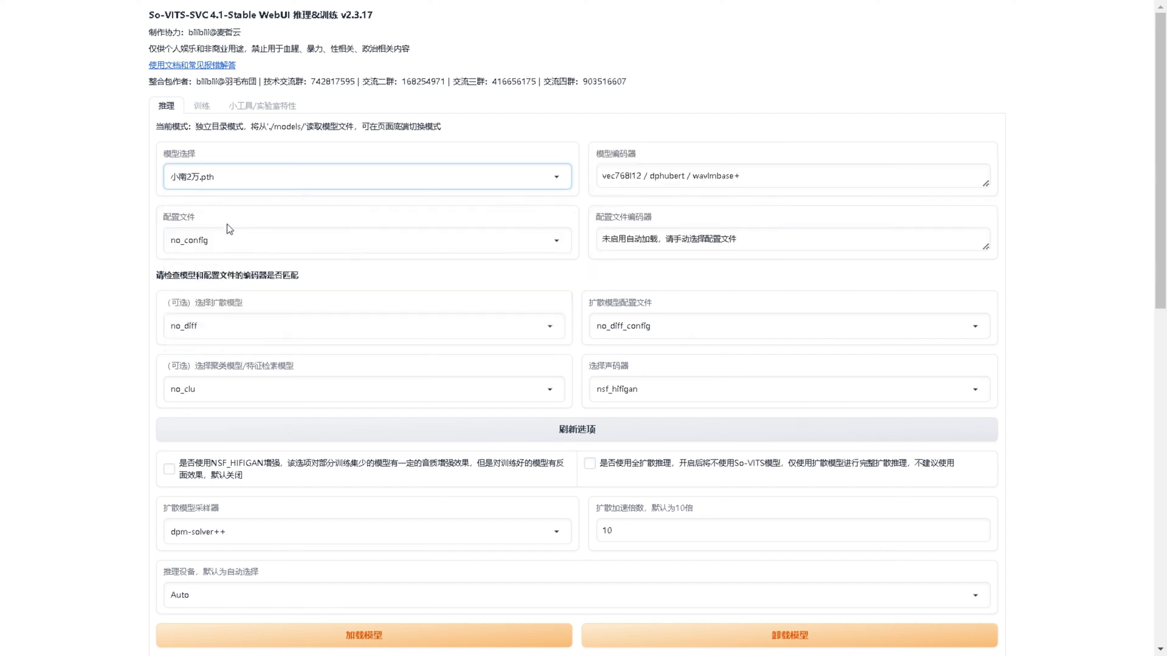
# Choose config.json as the configuration file (配置文件) for the selected voice model.
pyautogui.click(310, 237)
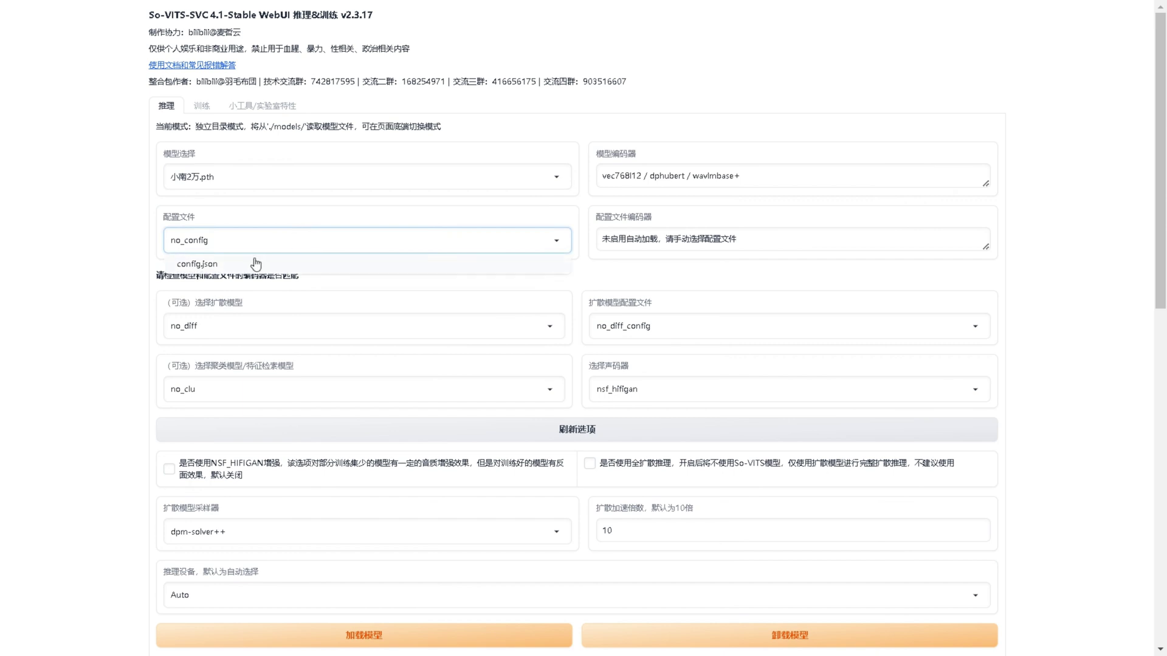
pyautogui.click(239, 266)
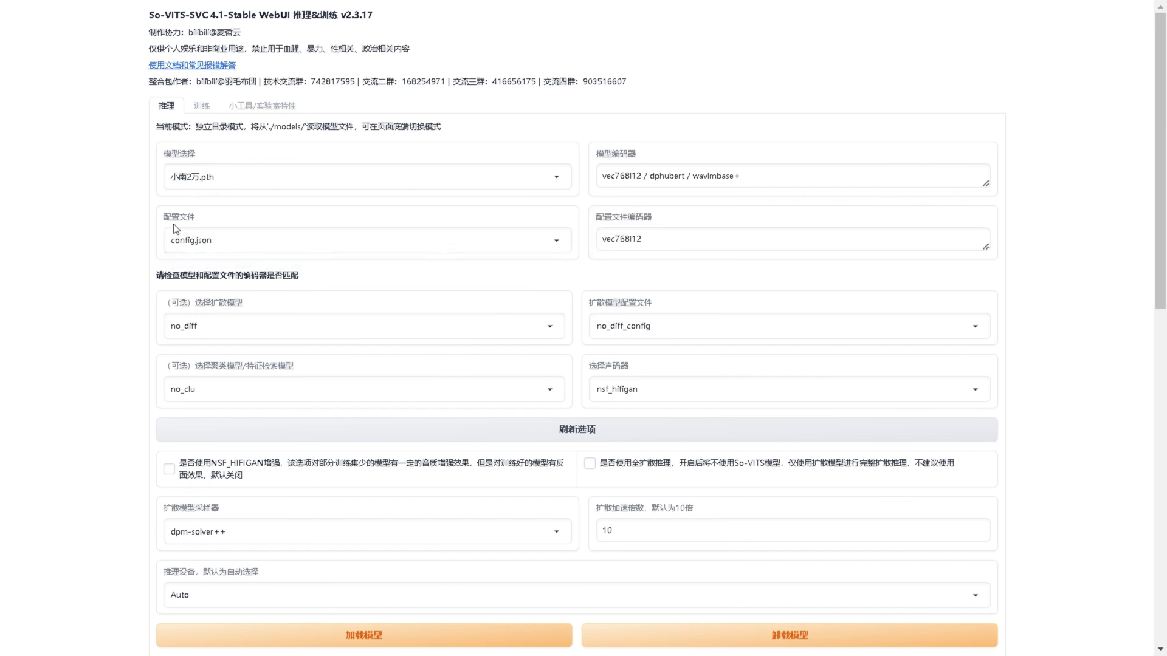
pyautogui.click(222, 241)
pyautogui.click(149, 254)
# Remove the existing clip from the single audio upload area (单个音频上传).
pyautogui.scroll(-3, 144, 250)
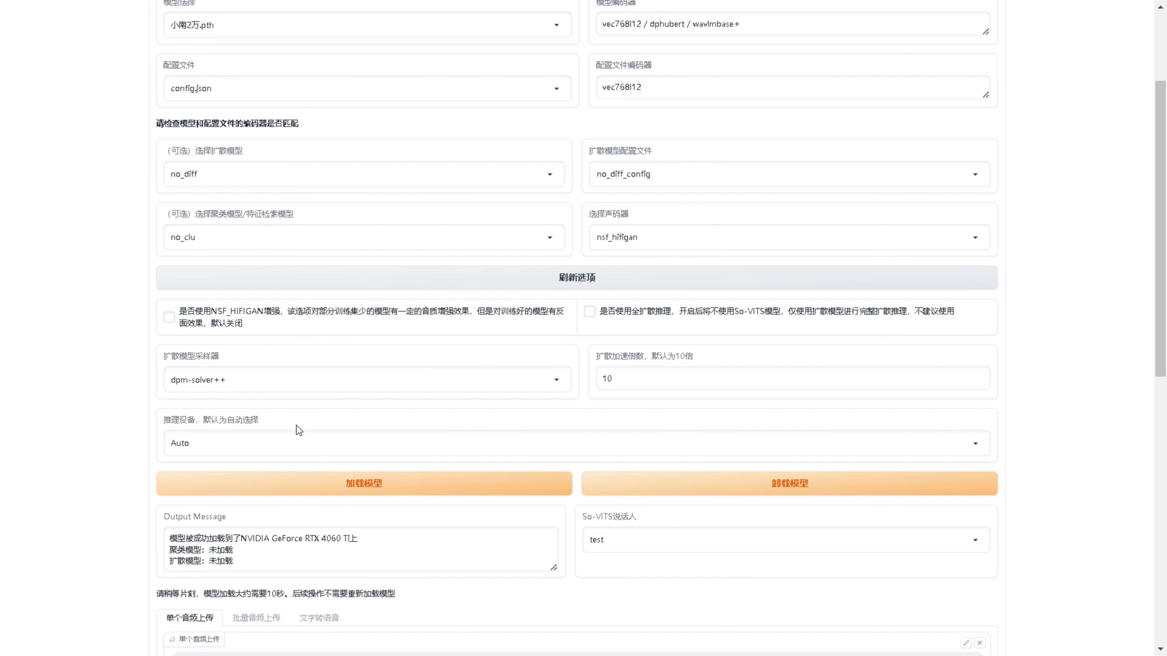
pyautogui.scroll(-5, 309, 480)
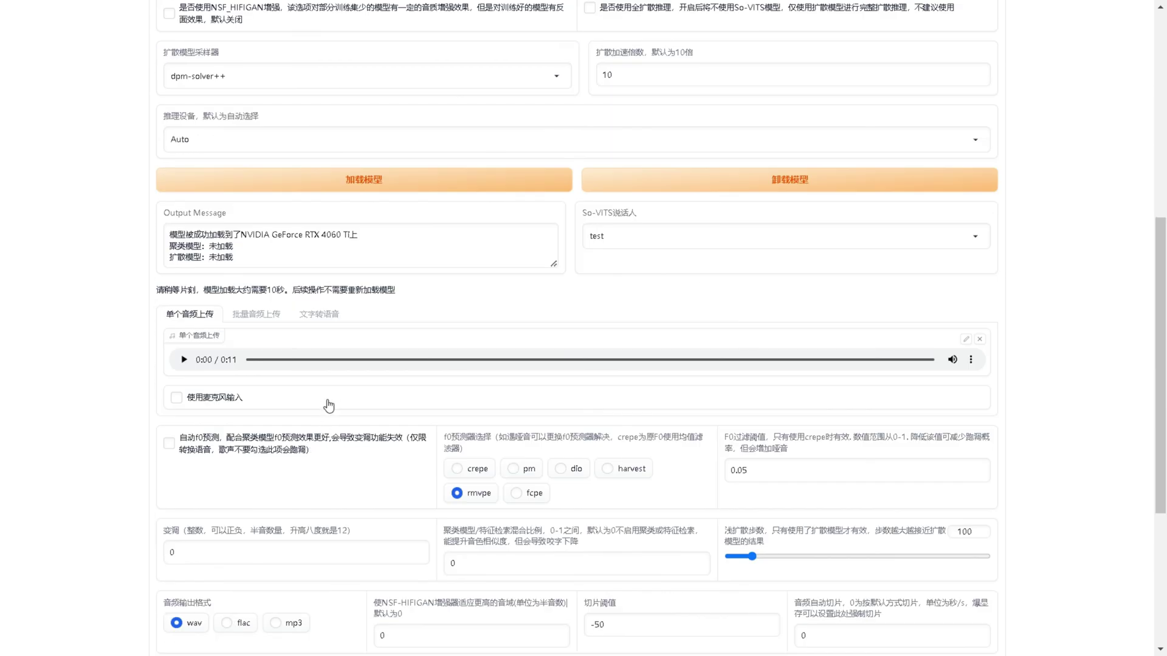
pyautogui.click(981, 339)
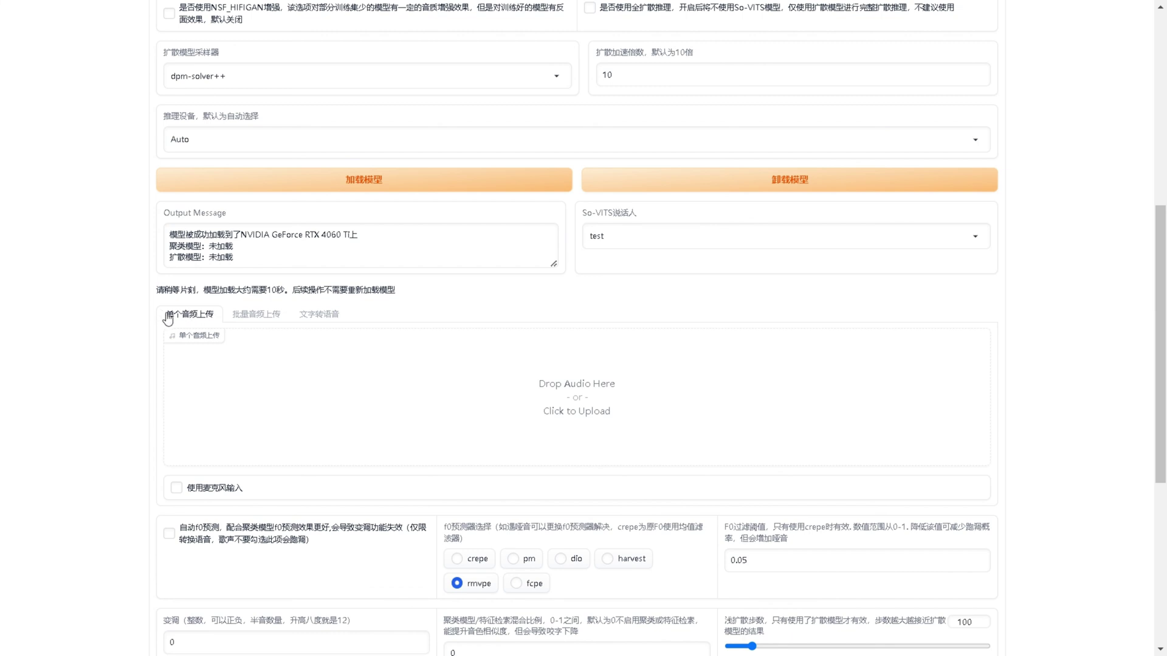
# Circle 单个音频上传 and 文字转语音 in turn with the annotation pen, clearing each mark.
pyautogui.hotkey('ctrl', 'alt', 'g')
pyautogui.moveTo(156, 322)
pyautogui.mouseDown()
pyautogui.moveTo(212, 330)
pyautogui.moveTo(175, 298)
pyautogui.mouseUp()
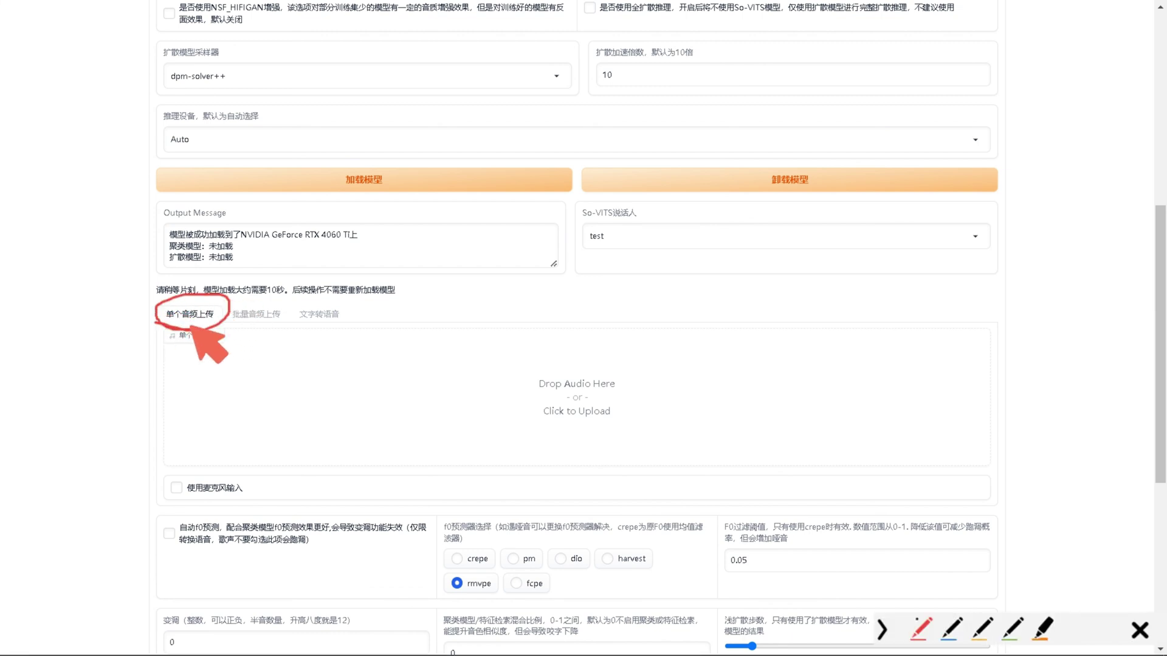
pyautogui.press('Escape')
pyautogui.hotkey('ctrl', 'alt', 'g')
pyautogui.moveTo(332, 298)
pyautogui.mouseDown()
pyautogui.moveTo(282, 314)
pyautogui.moveTo(381, 291)
pyautogui.moveTo(305, 296)
pyautogui.mouseUp()
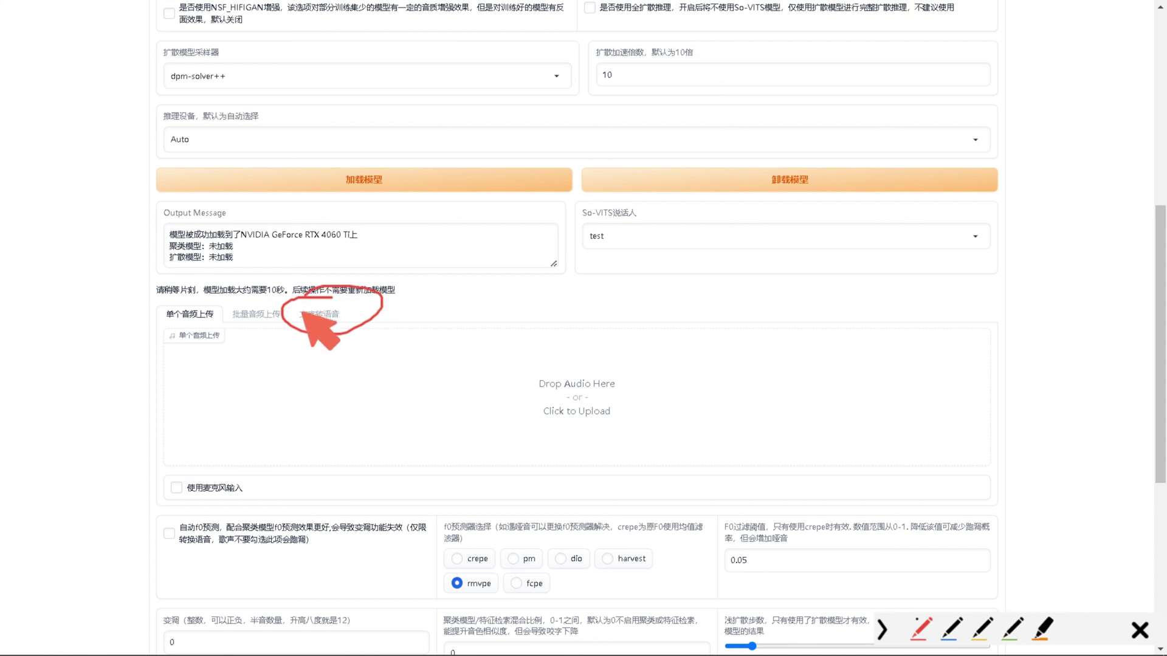
pyautogui.press('Escape')
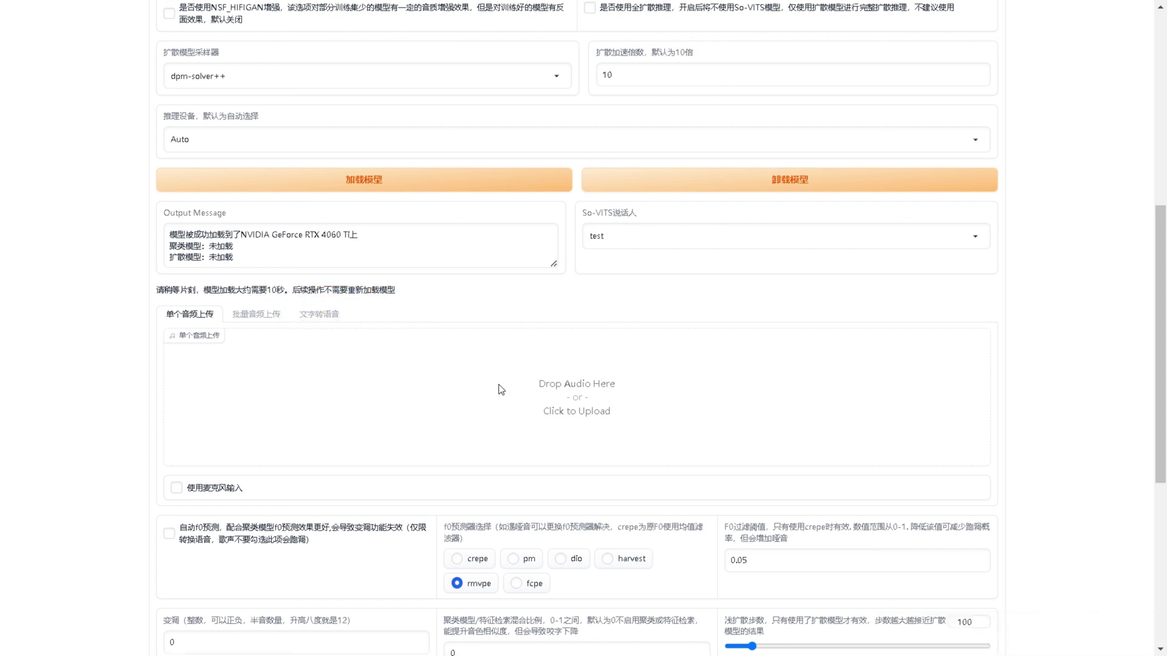
pyautogui.click(501, 390)
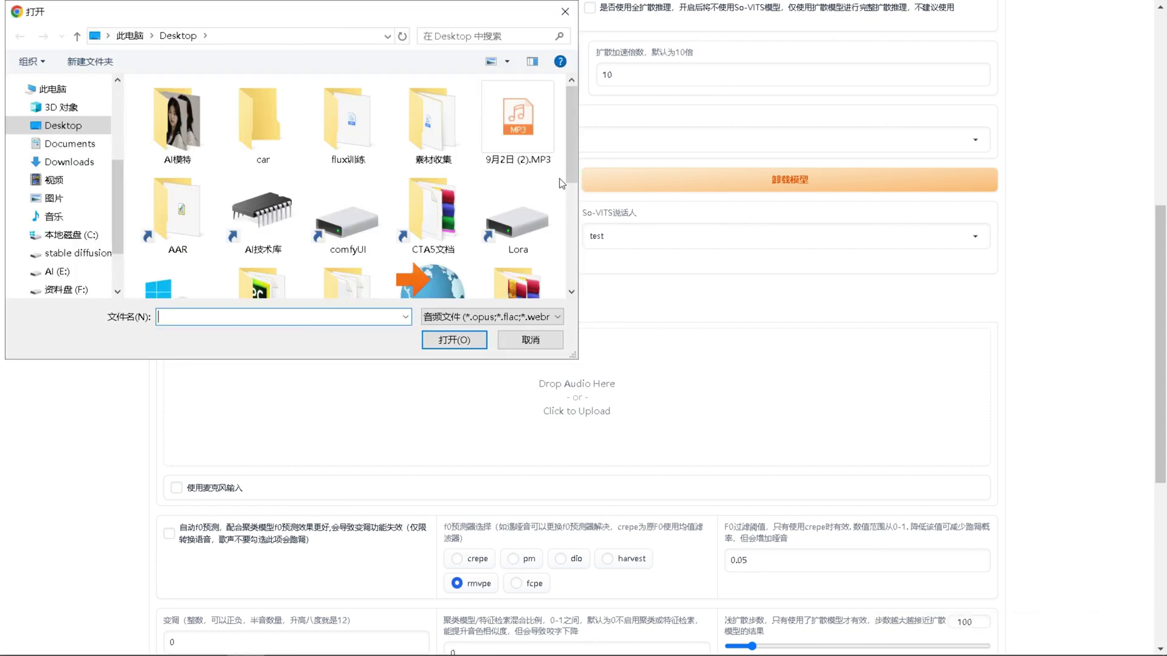
pyautogui.moveTo(573, 154); pyautogui.dragTo(574, 218)
pyautogui.doubleClick(272, 186)
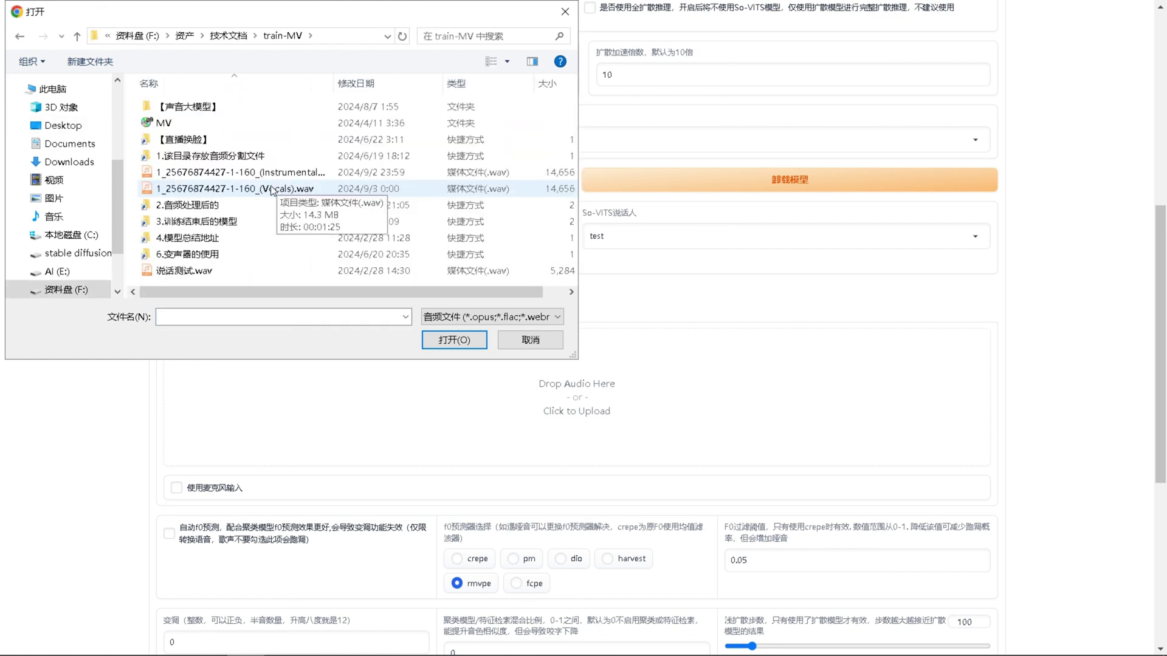
pyautogui.doubleClick(271, 189)
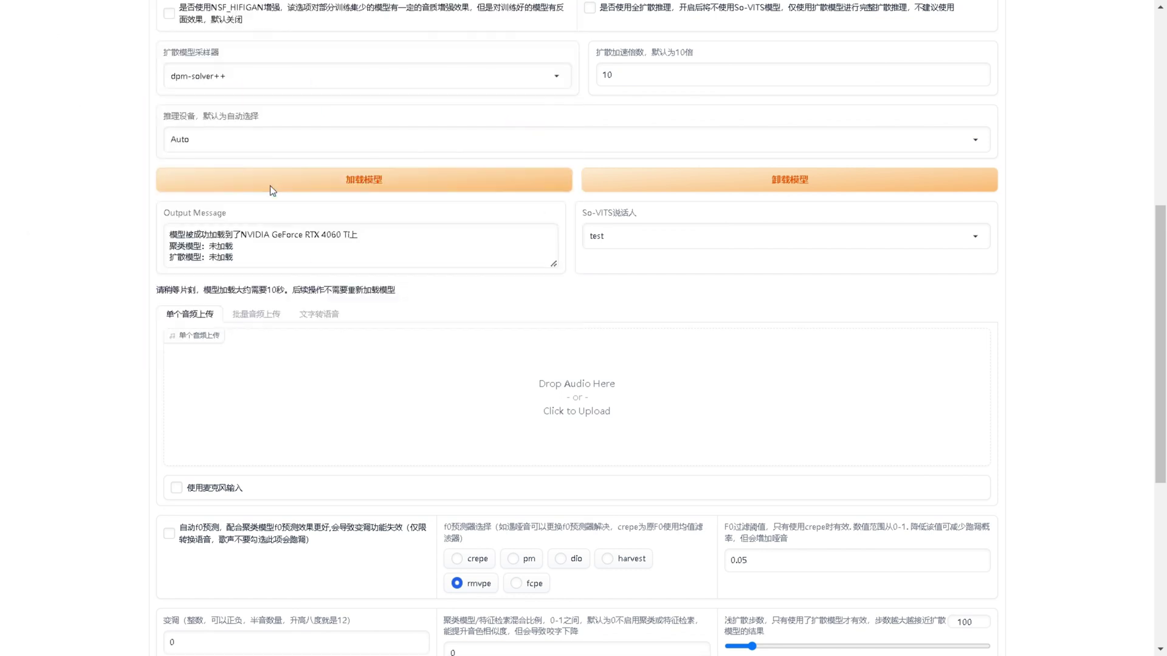
pyautogui.click(431, 400)
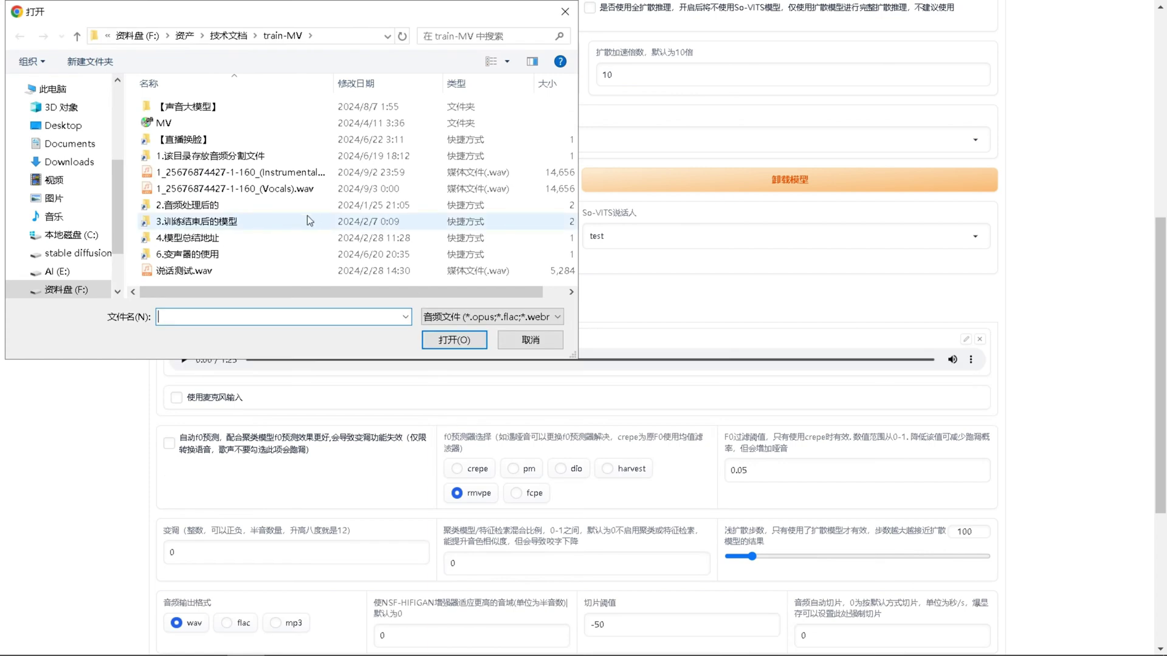
pyautogui.click(540, 348)
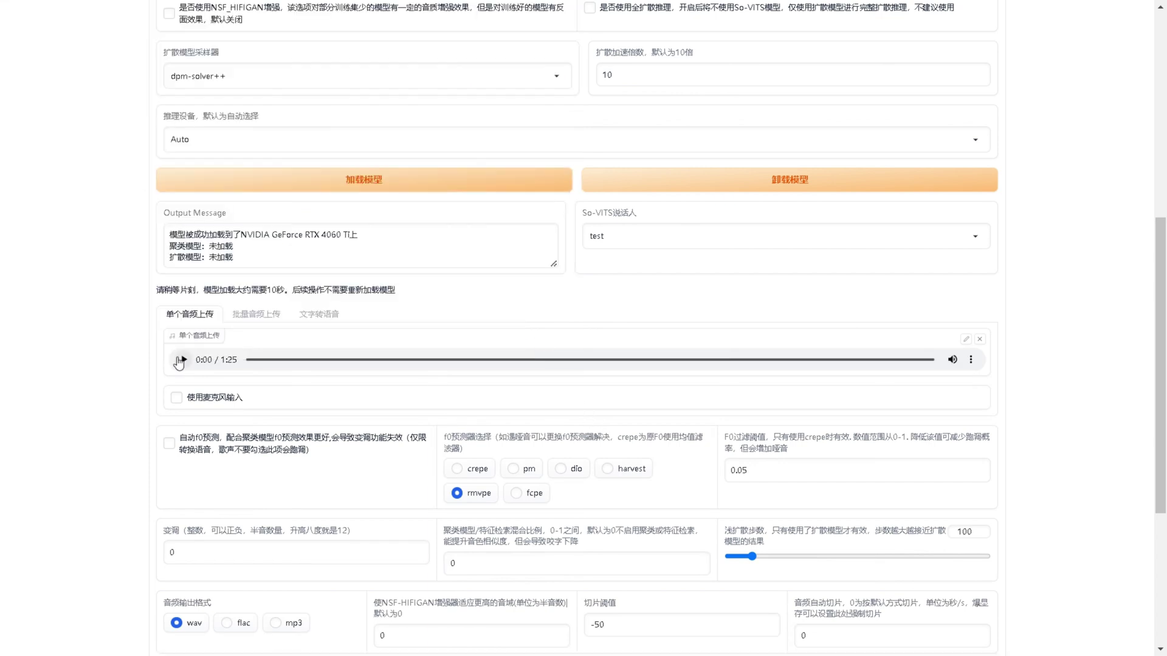
# Preview the uploaded vocals at several points and run the single audio conversion (音频转换) on them.
pyautogui.click(328, 360)
pyautogui.click(409, 360)
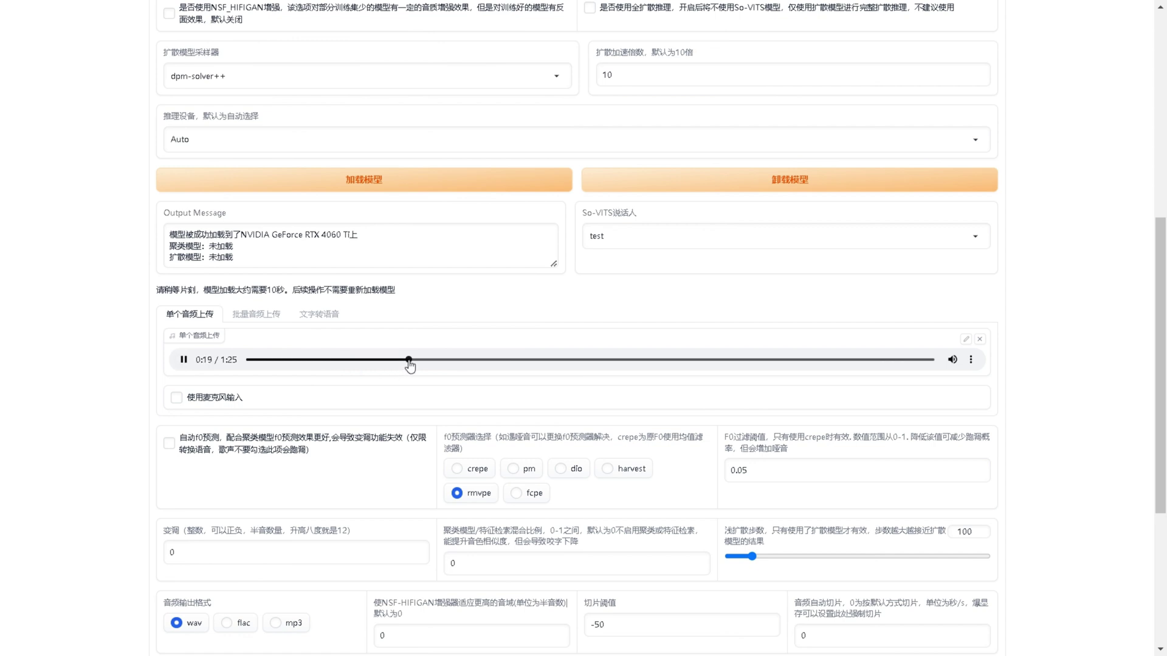
pyautogui.click(505, 360)
pyautogui.scroll(-4, 176, 371)
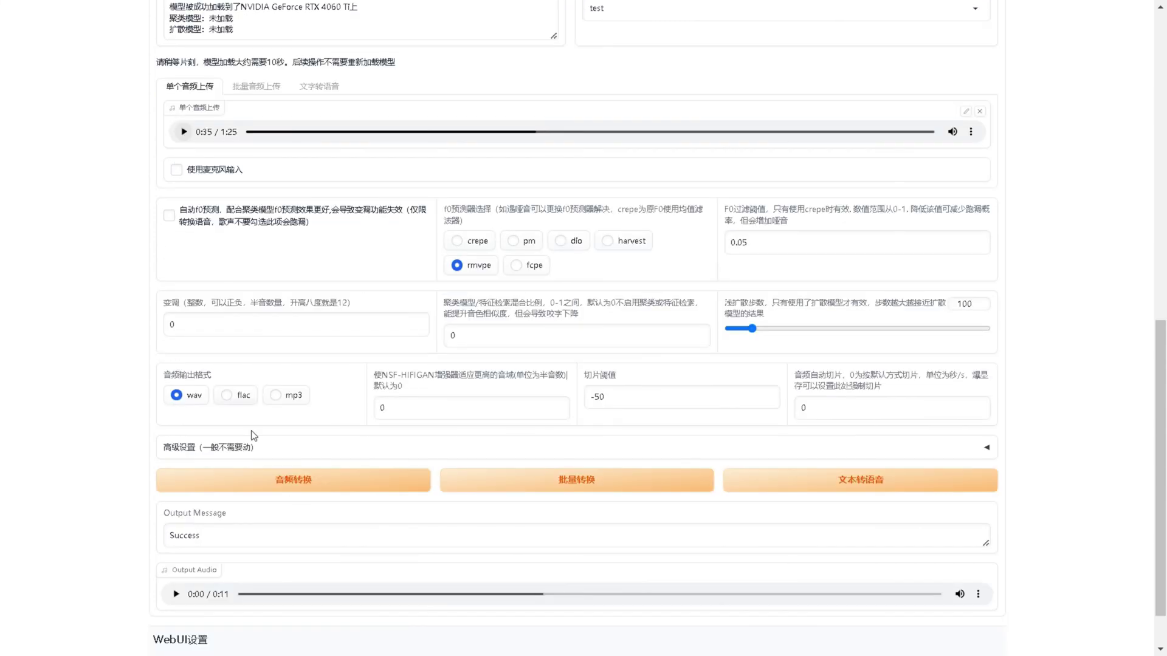
pyautogui.click(300, 483)
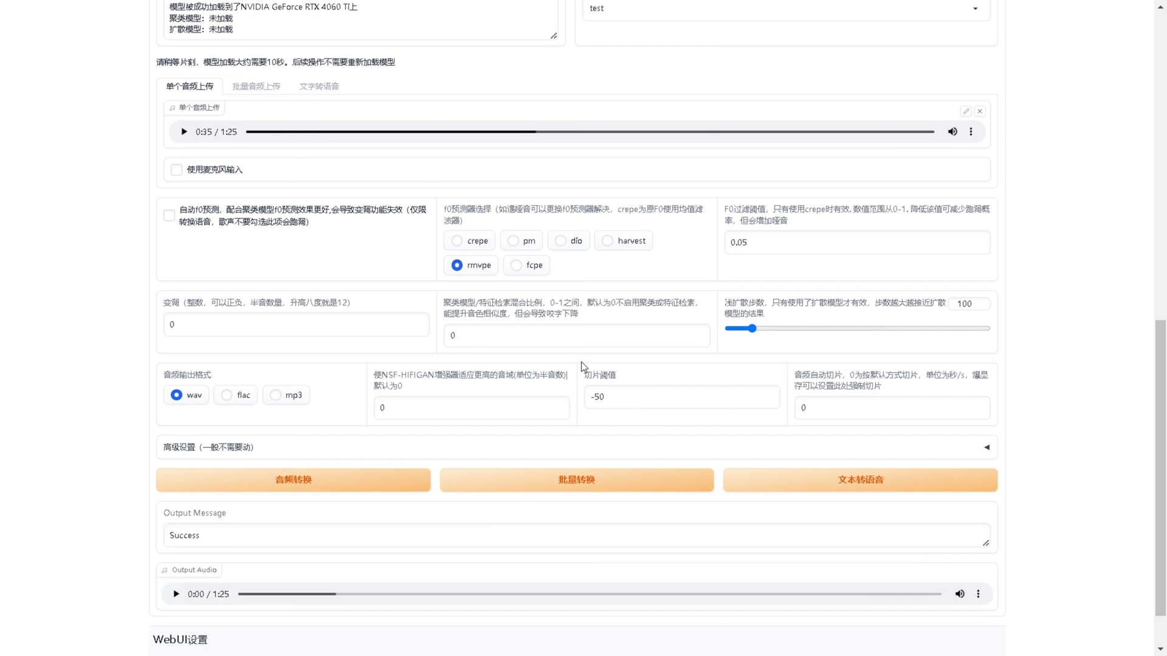
# Play the converted output audio, sample several points along it, and pause playback.
pyautogui.click(176, 594)
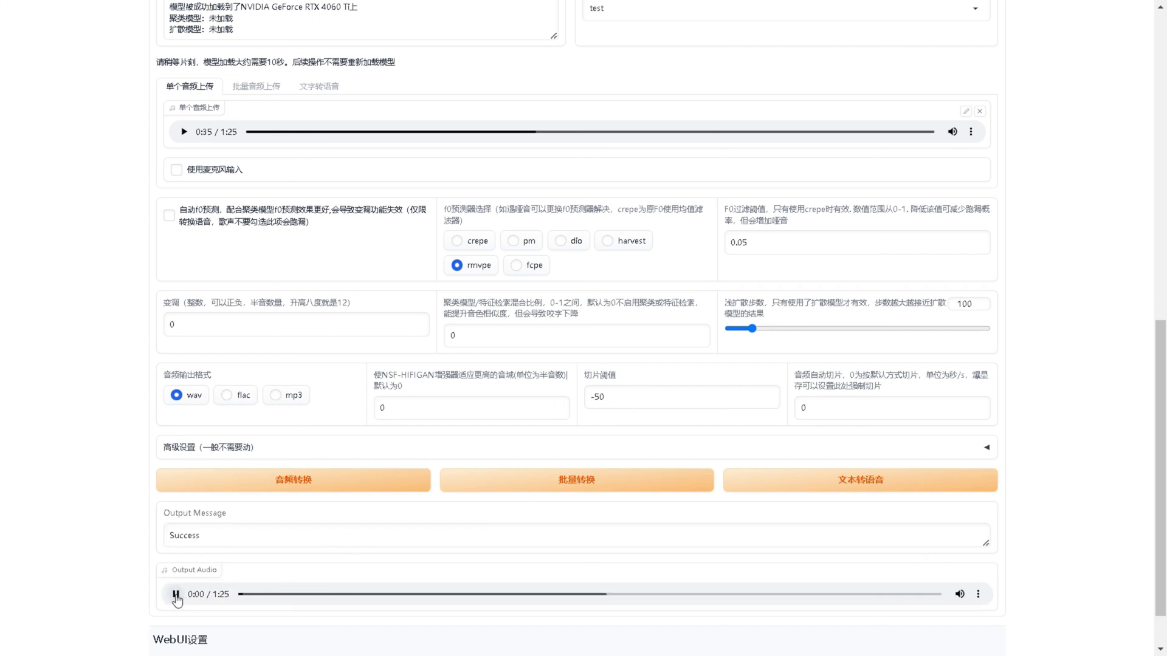
pyautogui.click(365, 594)
pyautogui.click(457, 594)
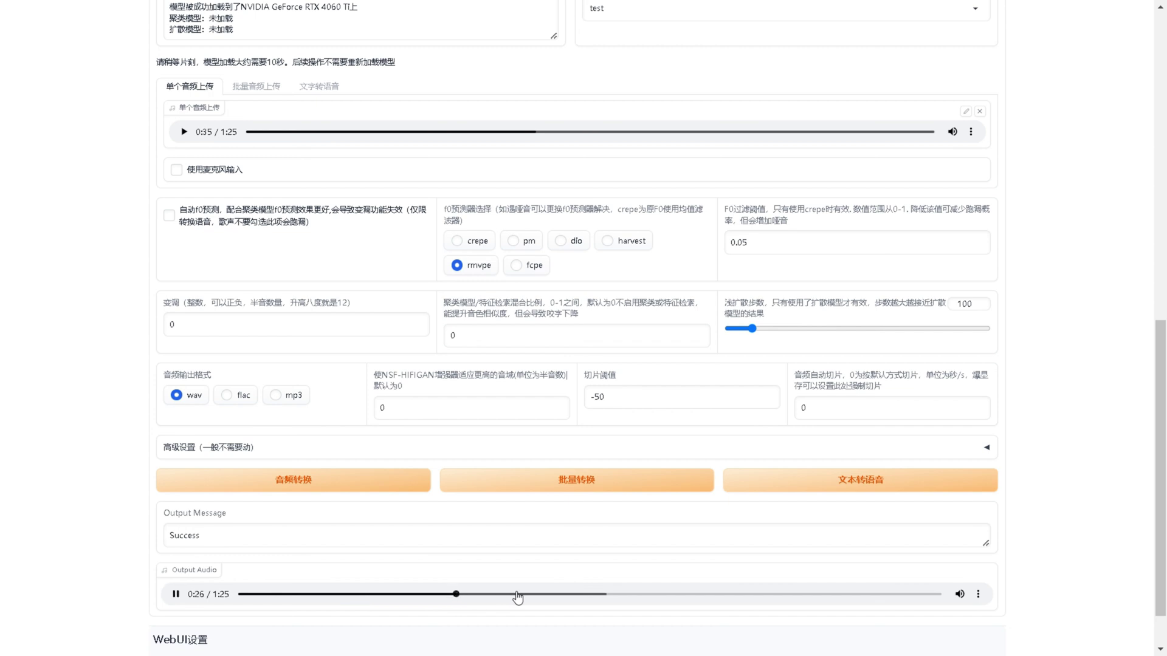
pyautogui.click(550, 596)
pyautogui.click(408, 596)
pyautogui.click(175, 595)
pyautogui.press('Tab')
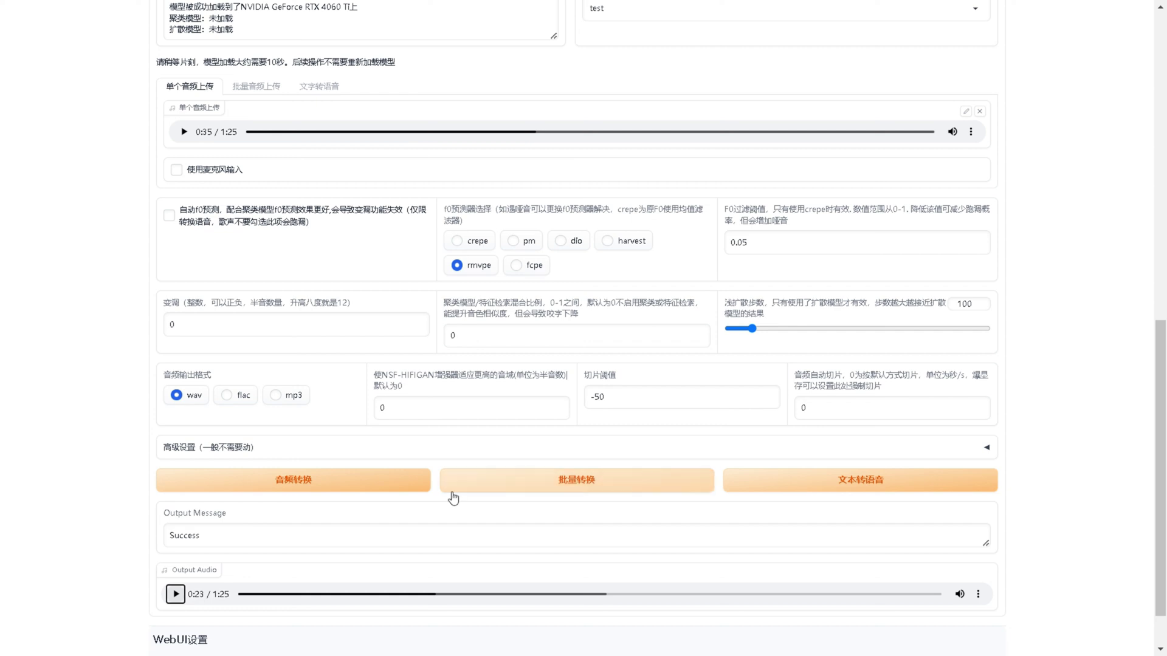
# Switch to 剪映 and play the timeline where Gradio_6.wav is layered over the instrumental track.
pyautogui.scroll(1, 452, 495)
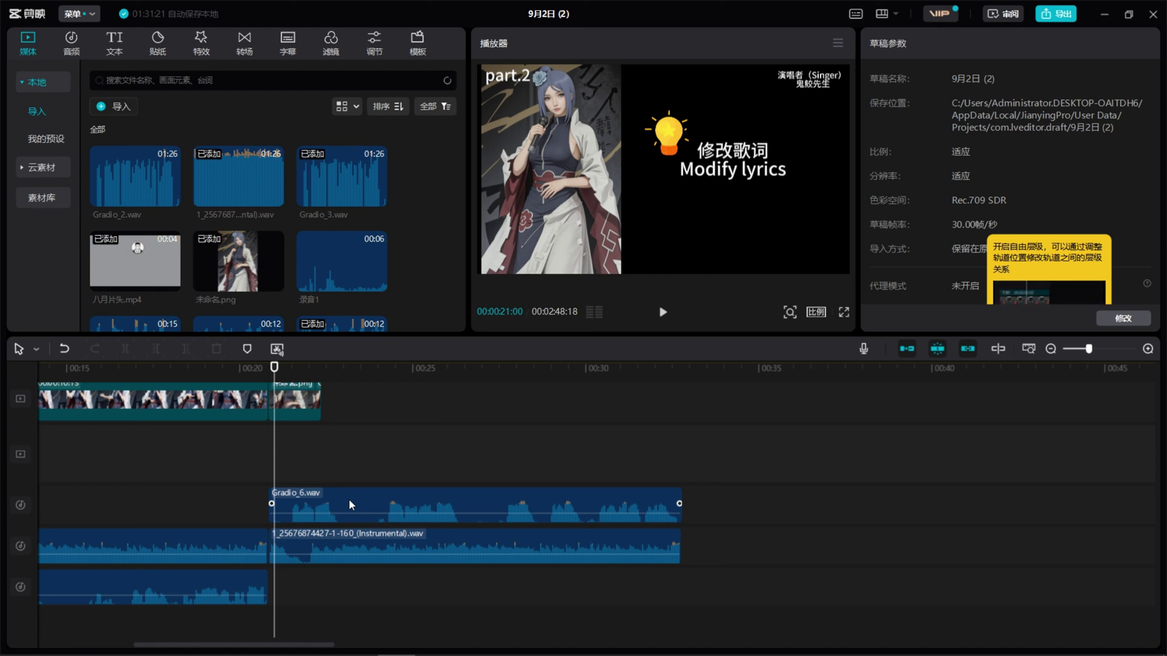
pyautogui.press('space')
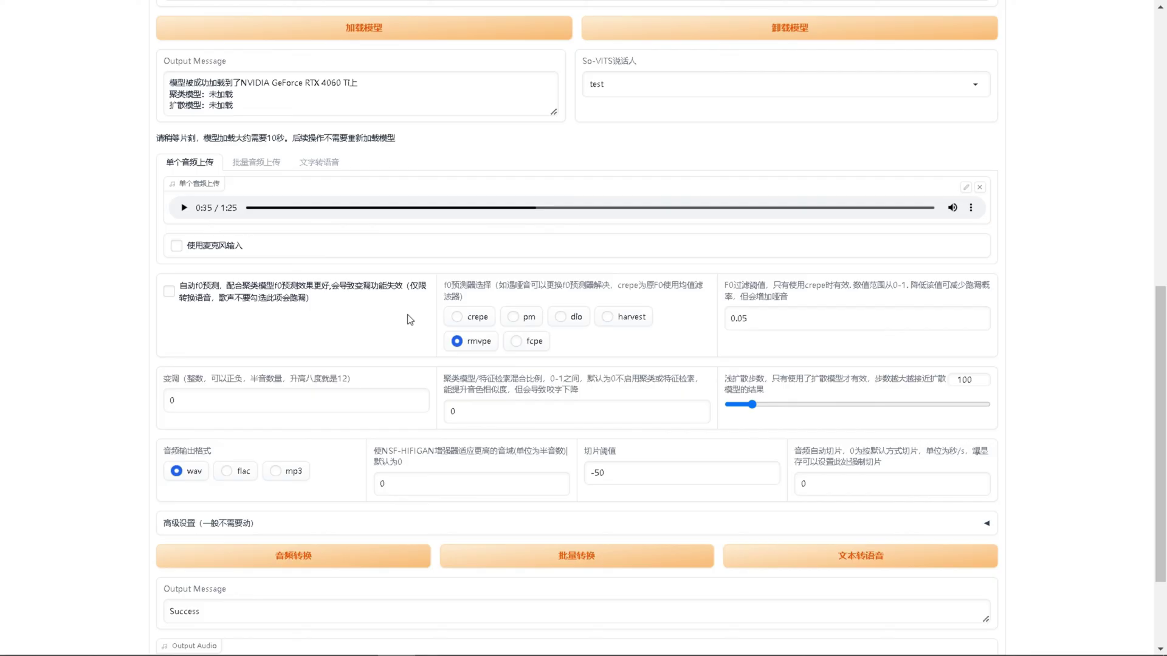
# With the annotation pen, draw a triangle under the source audio, circle 使用麦克风输入, draw an arrow to 音频转换, and clear the marks.
pyautogui.hotkey('ctrl', 'alt', 'g')
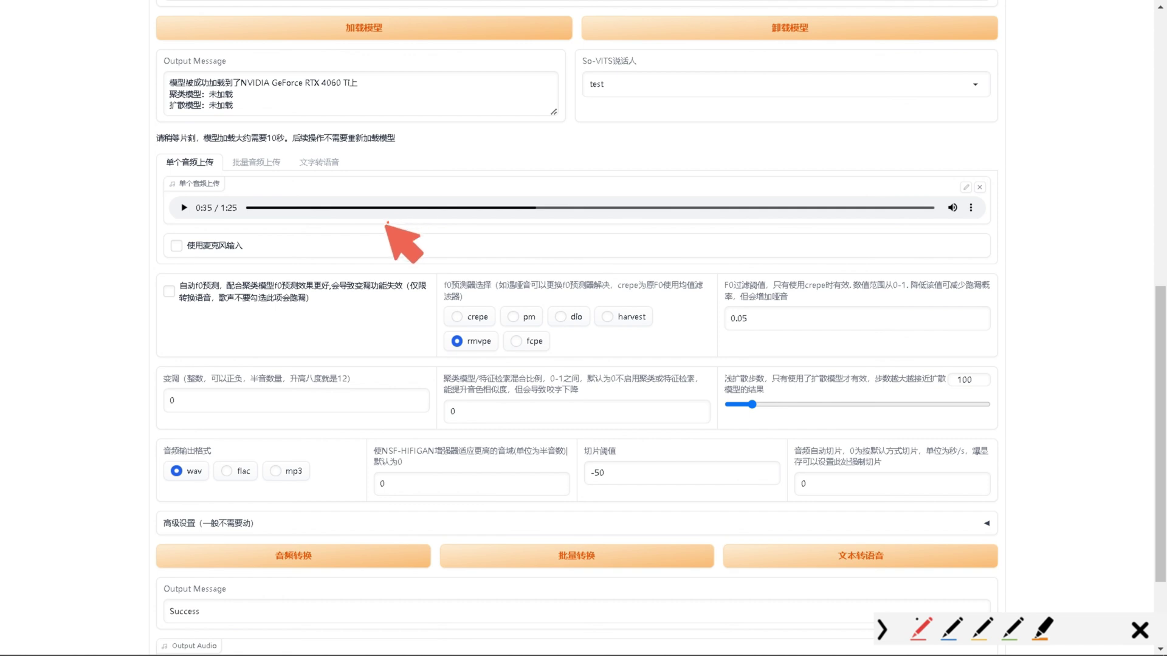
pyautogui.moveTo(389, 222)
pyautogui.mouseDown()
pyautogui.moveTo(373, 239)
pyautogui.moveTo(387, 223)
pyautogui.mouseUp()
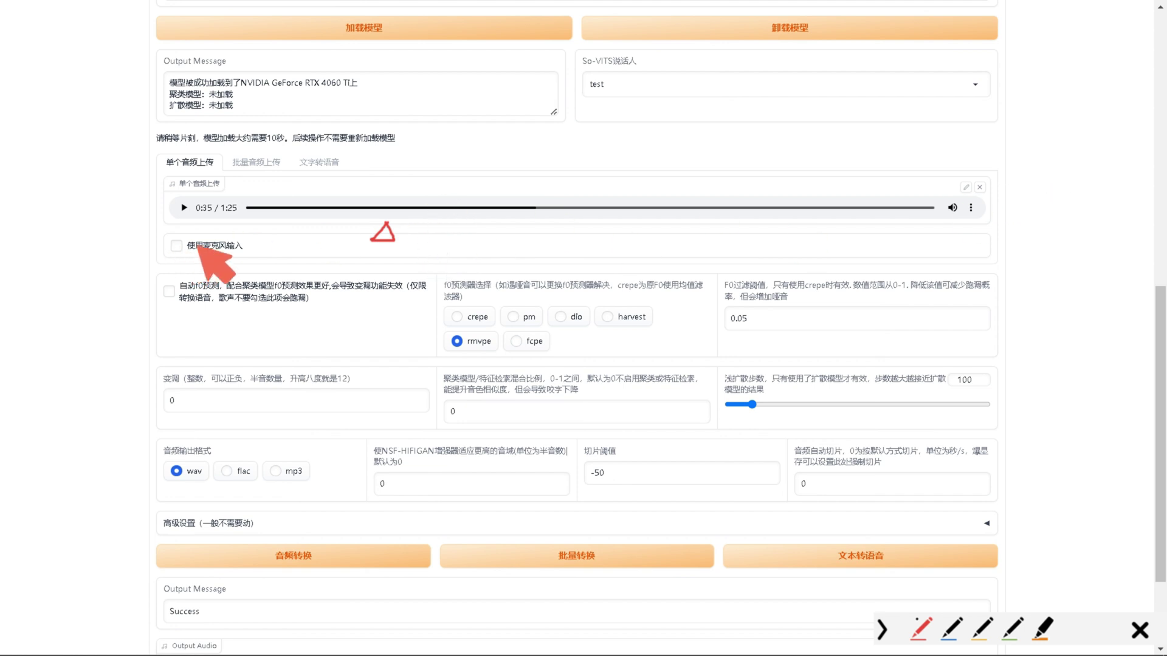
pyautogui.moveTo(202, 239)
pyautogui.mouseDown()
pyautogui.moveTo(155, 245)
pyautogui.moveTo(240, 259)
pyautogui.moveTo(243, 233)
pyautogui.moveTo(164, 234)
pyautogui.mouseUp()
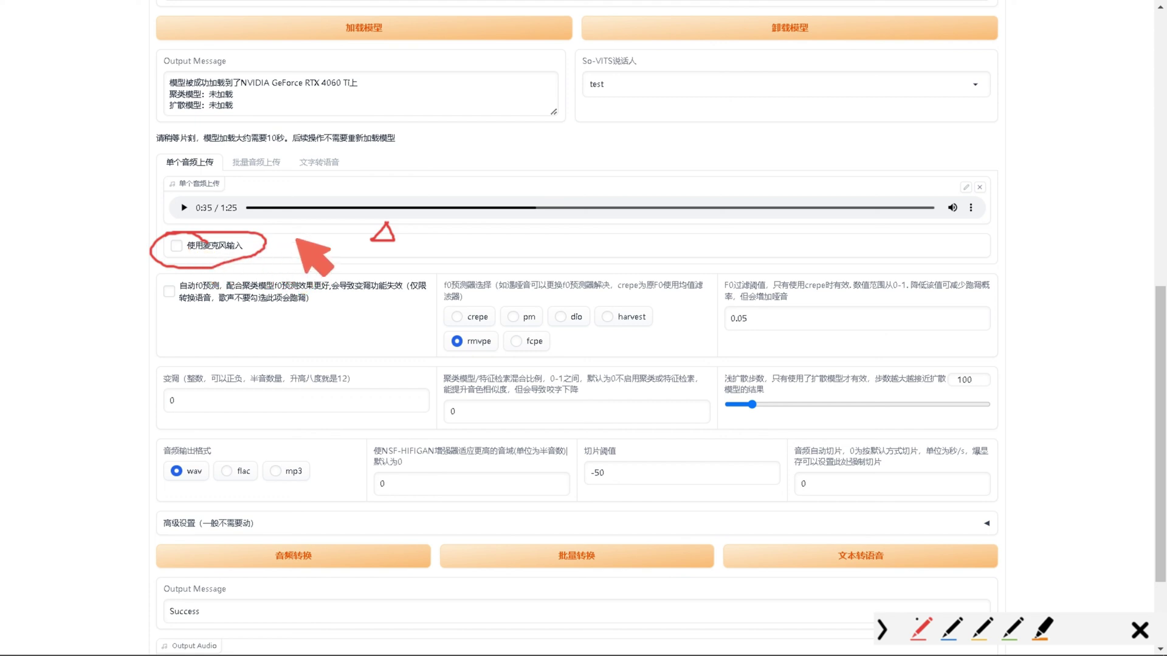
pyautogui.moveTo(292, 333)
pyautogui.mouseDown()
pyautogui.moveTo(293, 515)
pyautogui.moveTo(333, 500)
pyautogui.mouseUp()
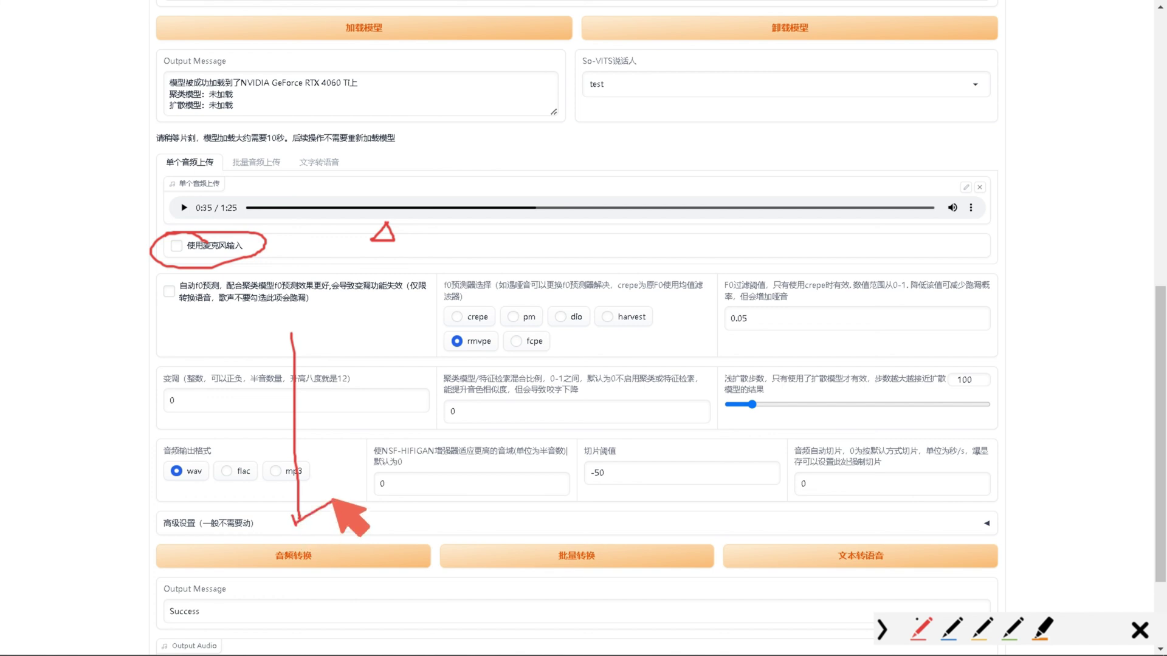
pyautogui.press('Escape')
# Download the converted clip from the Output Audio player.
pyautogui.scroll(-3, 337, 483)
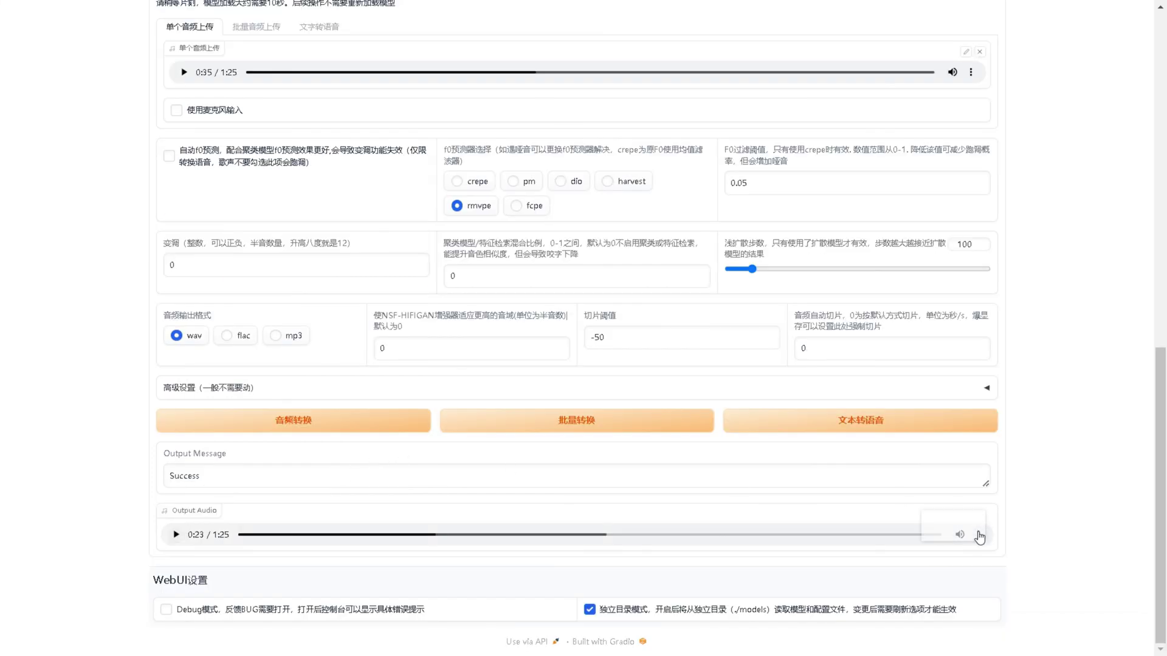
pyautogui.click(980, 538)
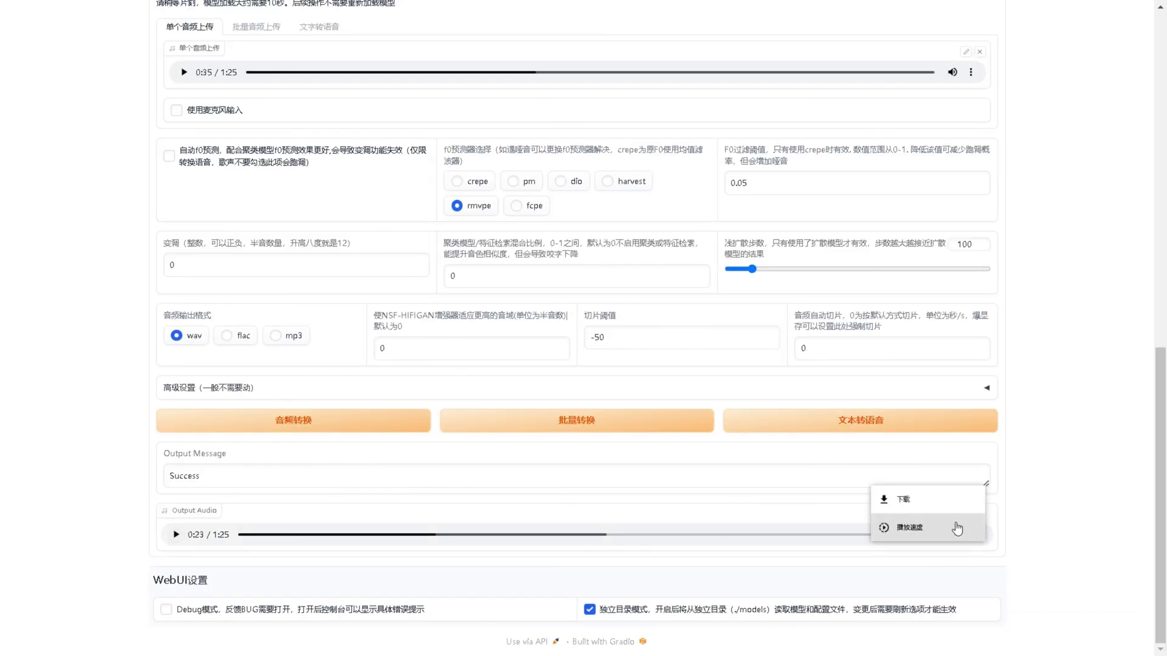
pyautogui.click(926, 507)
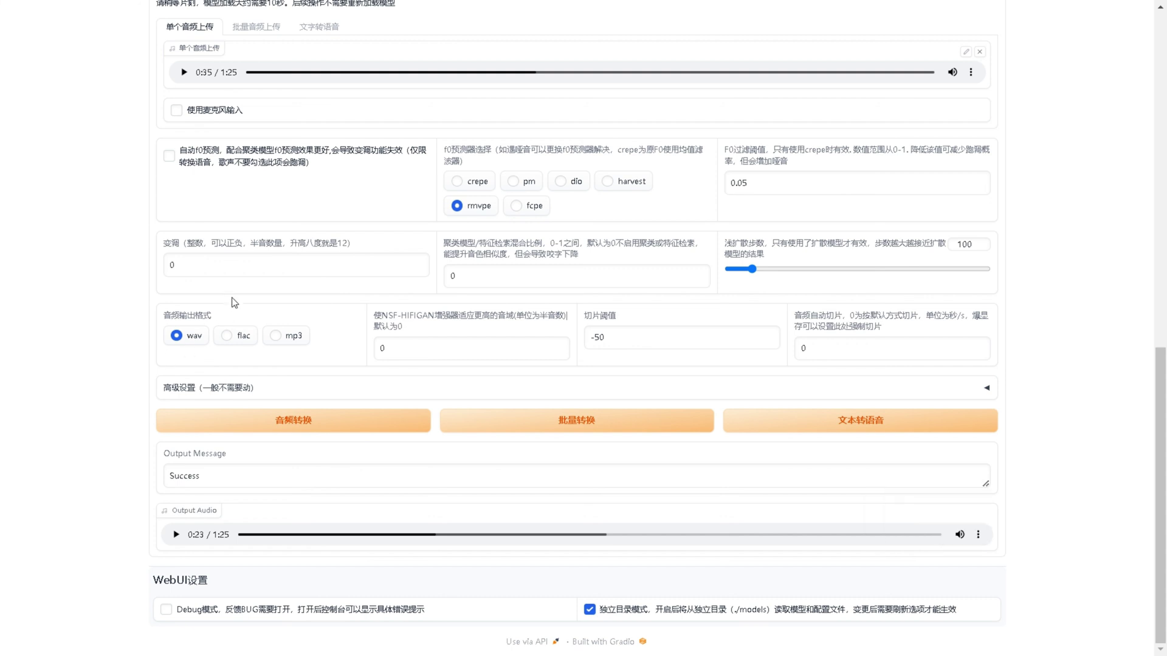
# Set the 变调 pitch shift to 12 semitones, trying other values in the field first.
pyautogui.click(225, 261)
pyautogui.moveTo(225, 260); pyautogui.dragTo(137, 262)
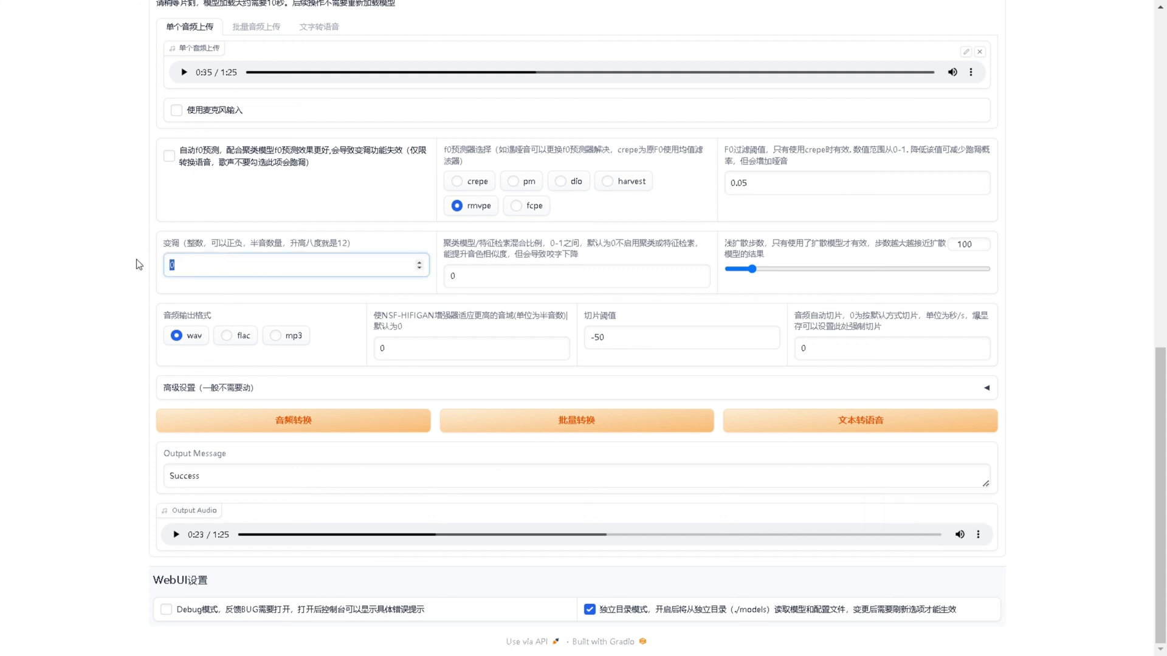
pyautogui.scroll(1, 129, 284)
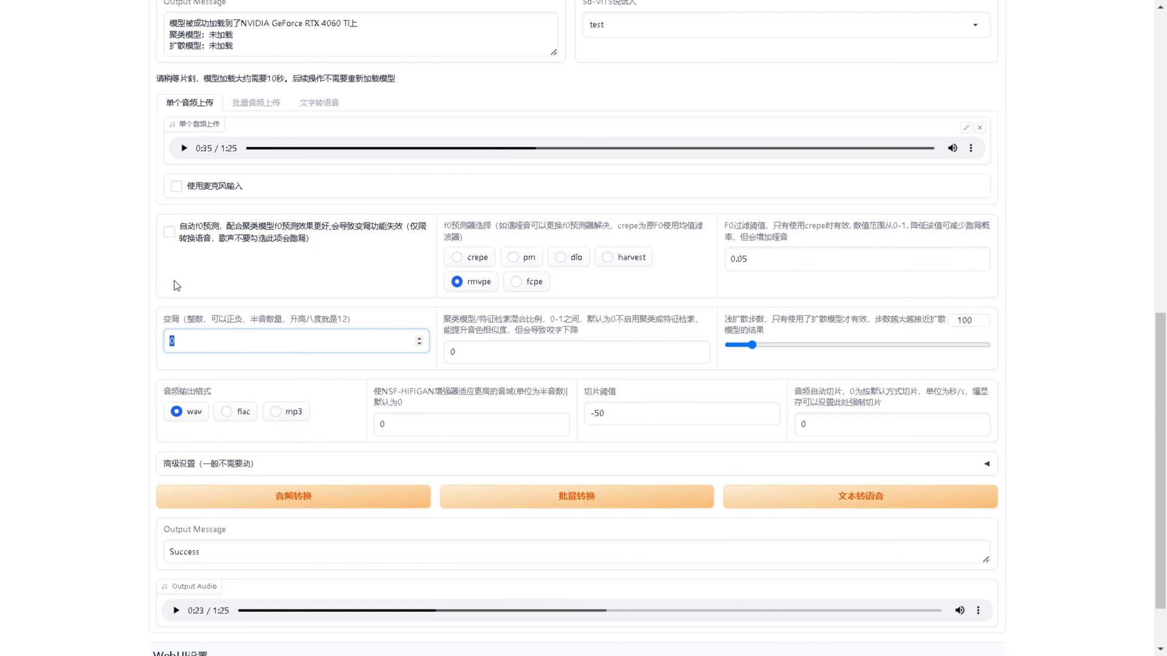
pyautogui.write('-')
pyautogui.press('BackSpace')
pyautogui.press('BackSpace')
pyautogui.write('44')
pyautogui.press('BackSpace')
pyautogui.write('12')
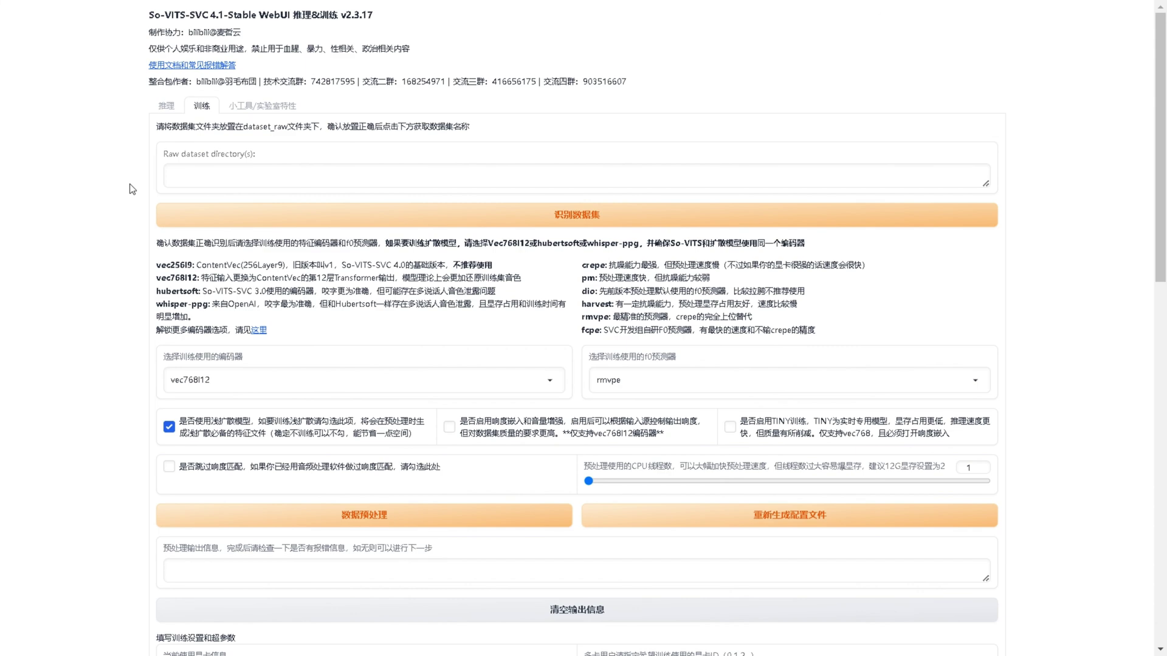
# On the 训练 page run 识别数据集, circle the test\dataset_raw path in File Explorer with the annotation pen, and clear the marks.
pyautogui.scroll(-1, 133, 189)
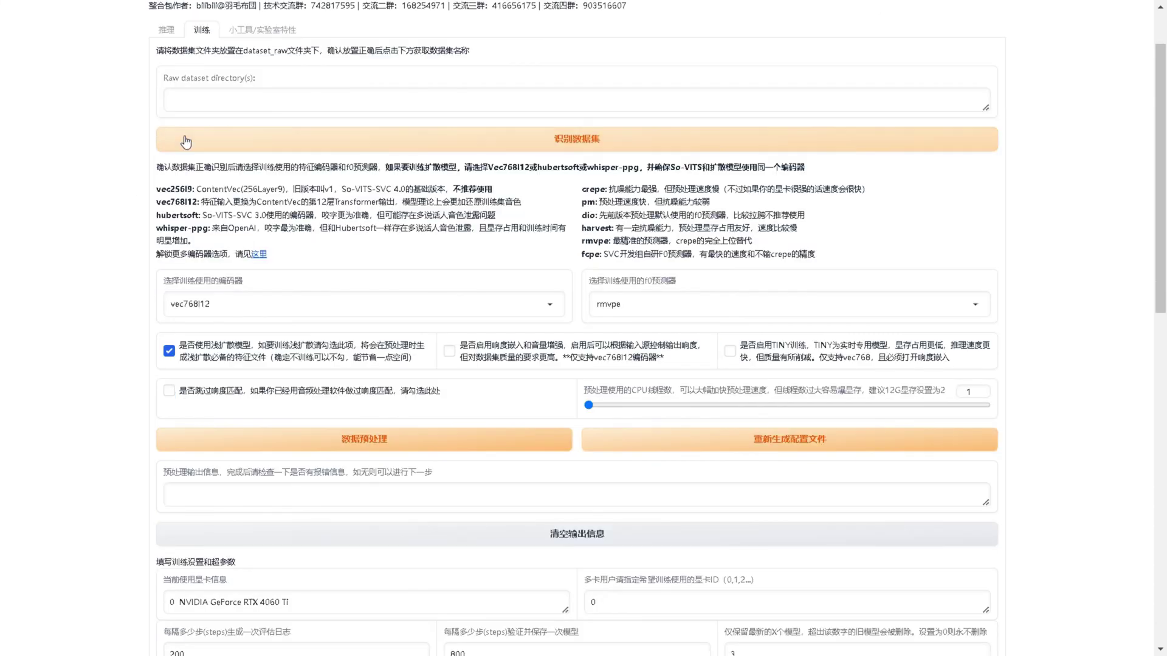
pyautogui.click(664, 137)
pyautogui.hotkey('ctrl', 'alt', 'g')
pyautogui.moveTo(201, 92)
pyautogui.mouseDown()
pyautogui.moveTo(169, 125)
pyautogui.moveTo(195, 88)
pyautogui.mouseUp()
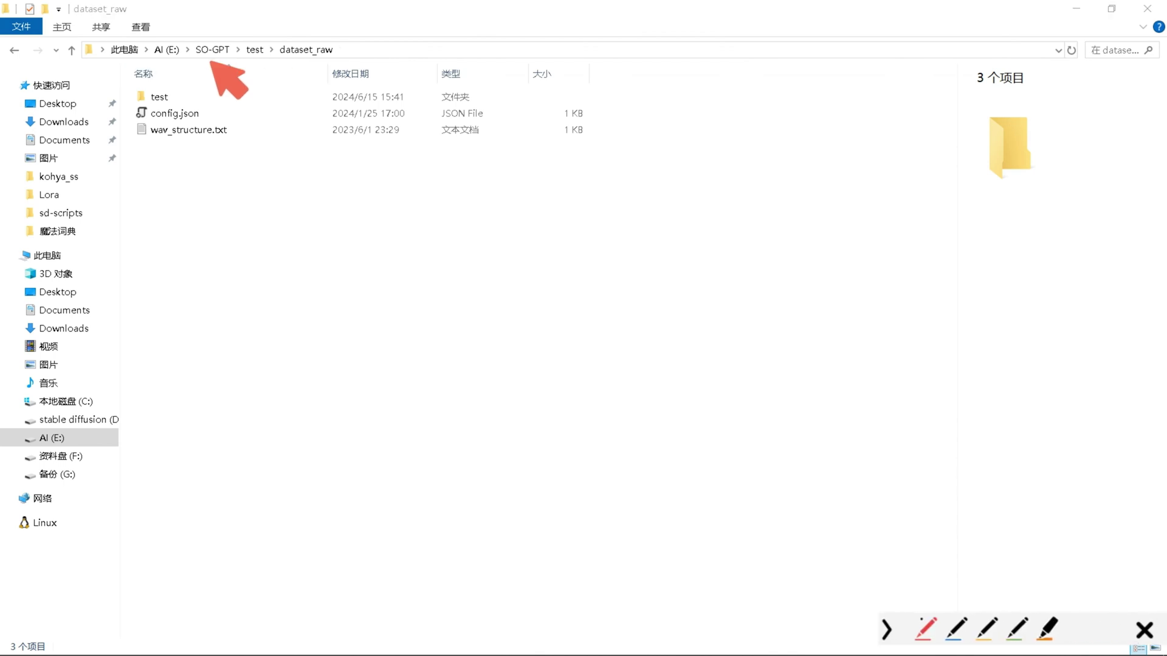
pyautogui.moveTo(210, 61)
pyautogui.mouseDown()
pyautogui.moveTo(343, 66)
pyautogui.moveTo(349, 32)
pyautogui.moveTo(283, 23)
pyautogui.moveTo(230, 61)
pyautogui.mouseUp()
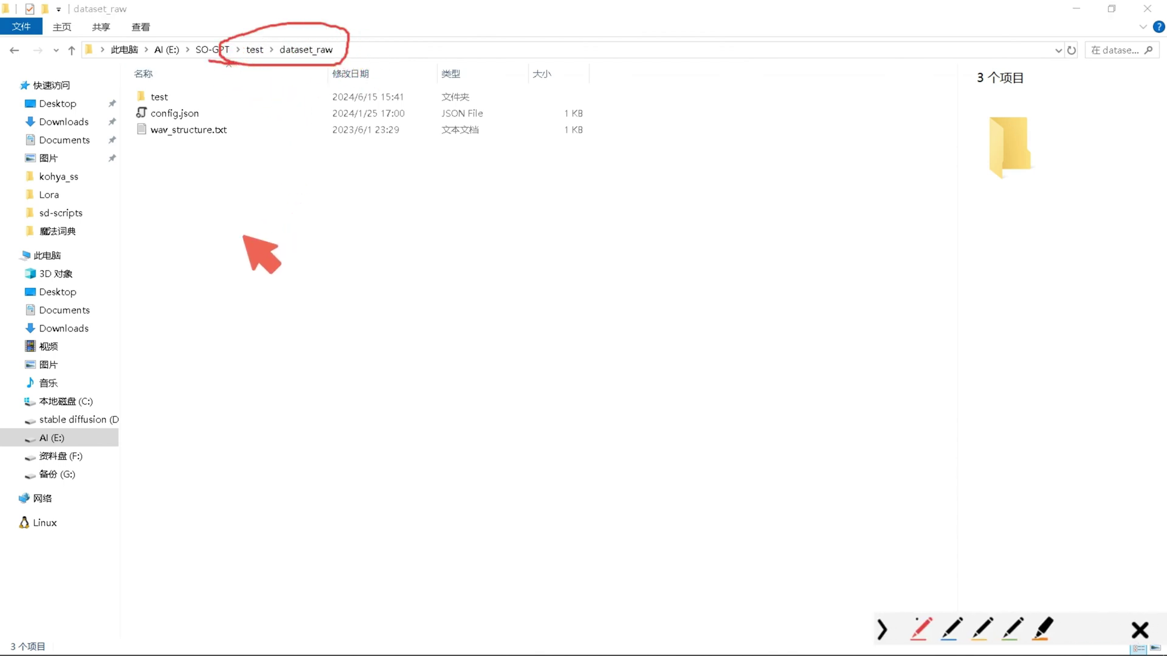
pyautogui.press('Escape')
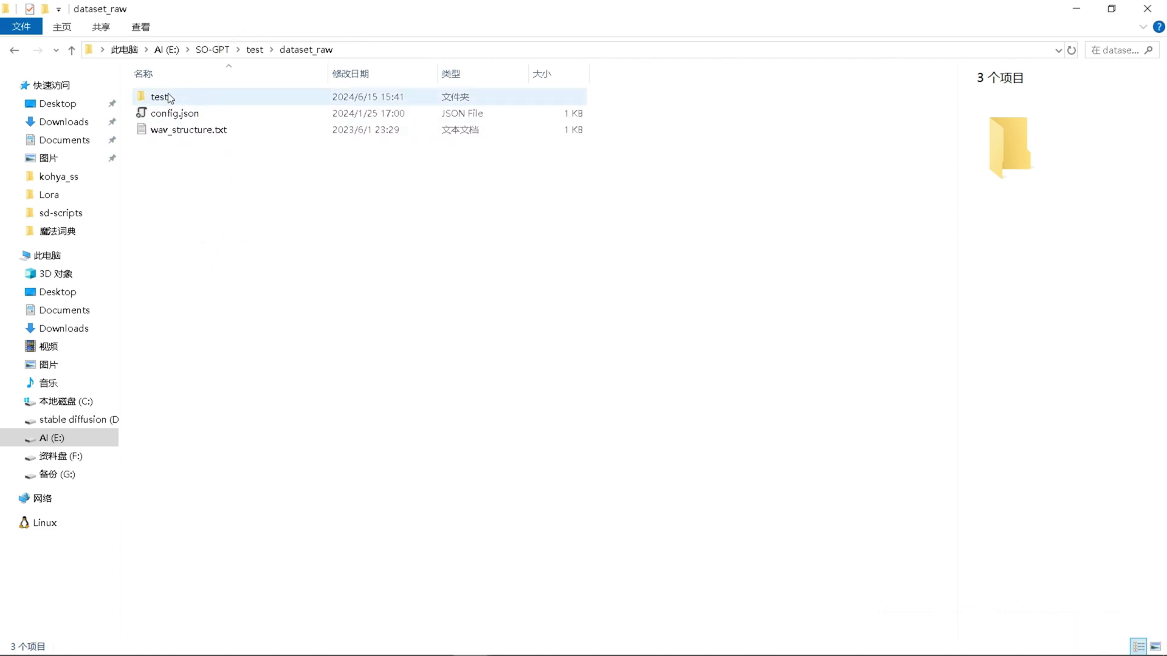
# Look inside the test subfolder of dataset_raw, return to the SO-GPT test folder, and reopen dataset_raw and its test subfolder.
pyautogui.doubleClick(168, 96)
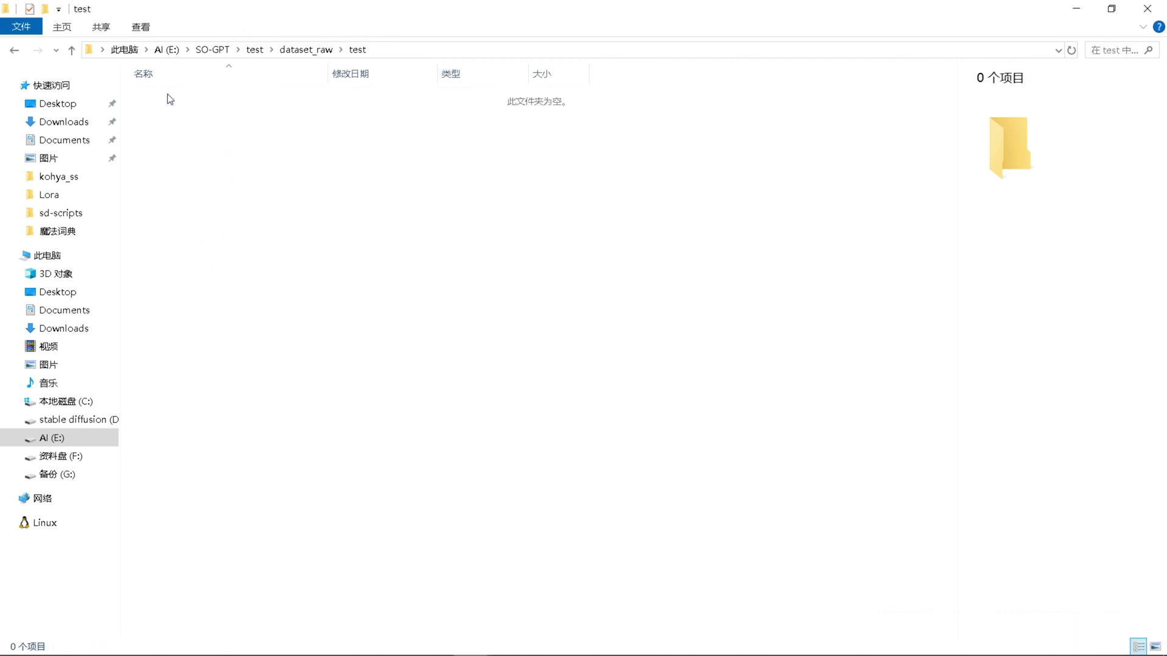
pyautogui.click(13, 50)
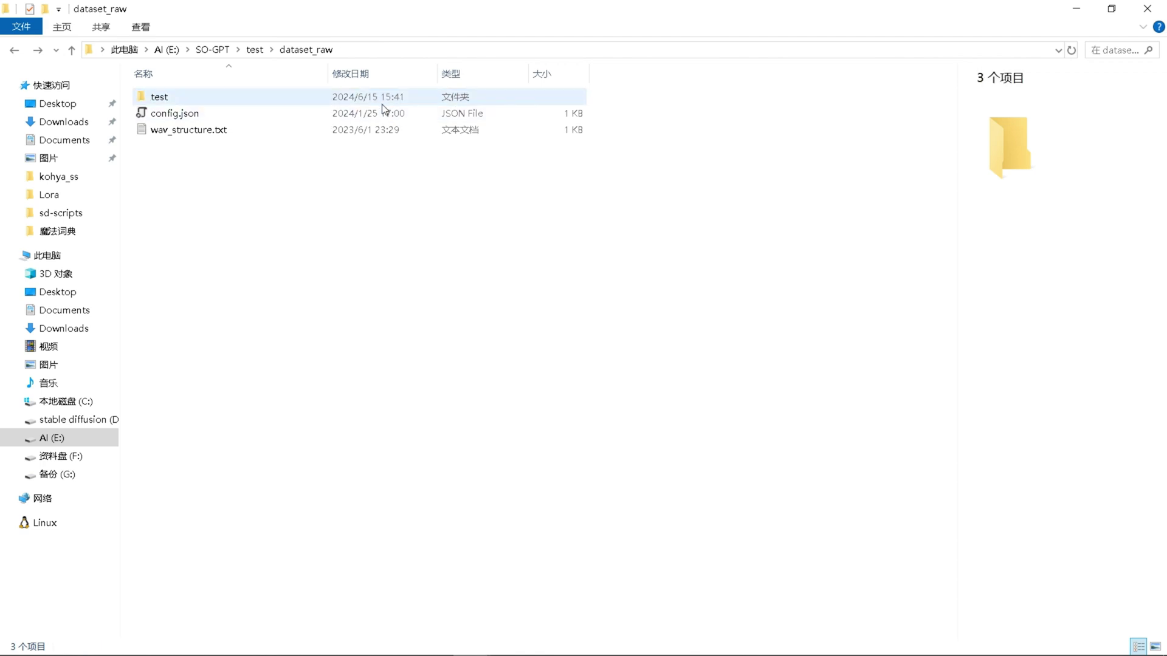
pyautogui.click(255, 50)
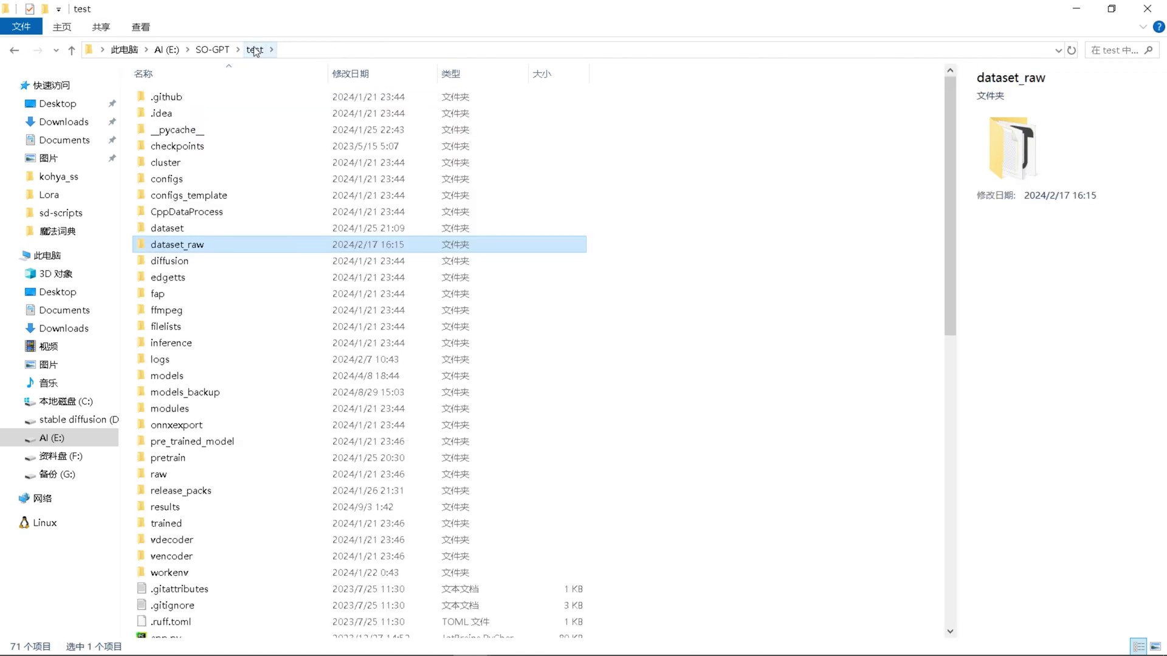
pyautogui.doubleClick(216, 243)
pyautogui.doubleClick(199, 98)
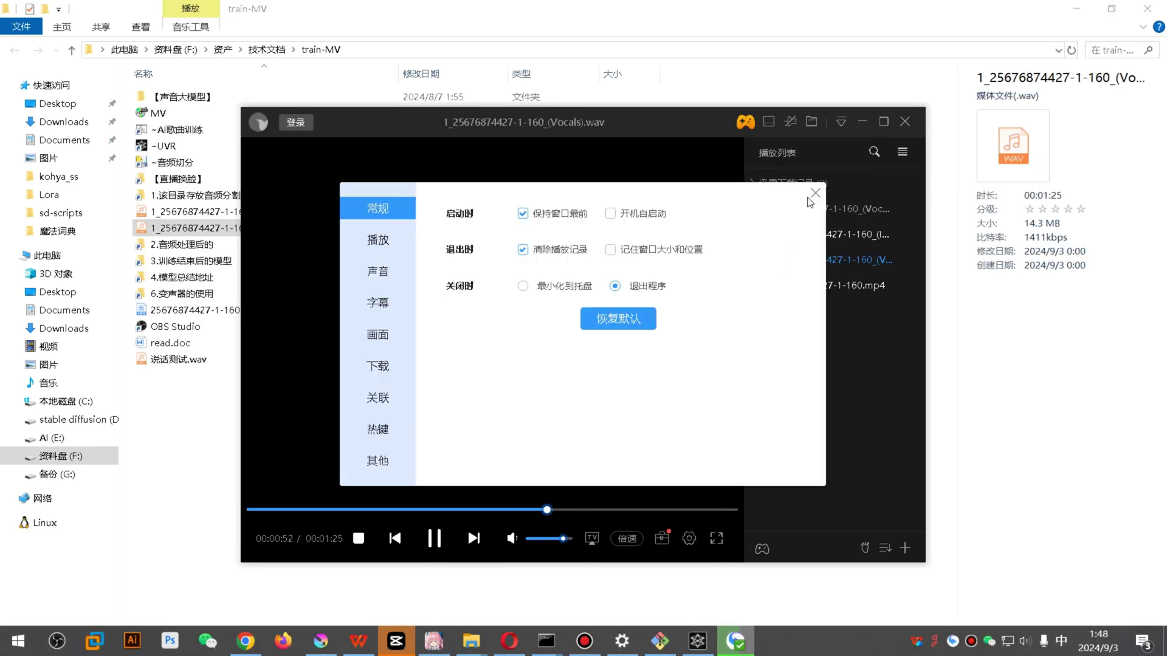
# Dismiss the player's settings dialog, sample the vocals wav from about 0:32, pause it, and close the player.
pyautogui.click(815, 192)
pyautogui.click(432, 511)
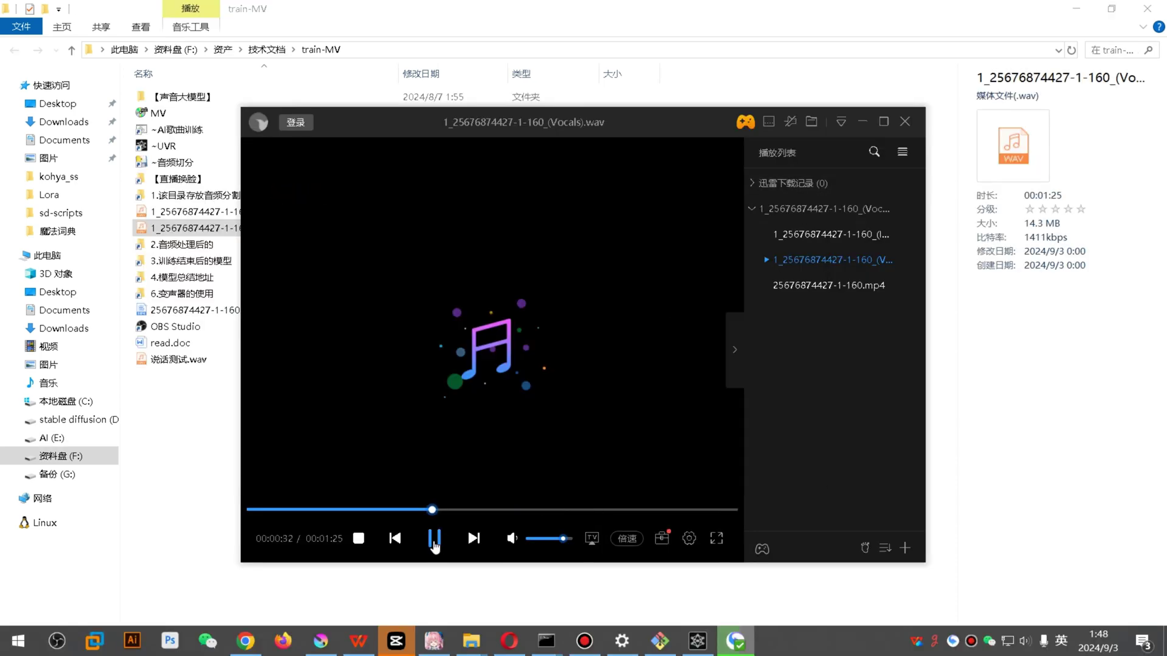
pyautogui.click(434, 543)
pyautogui.click(884, 121)
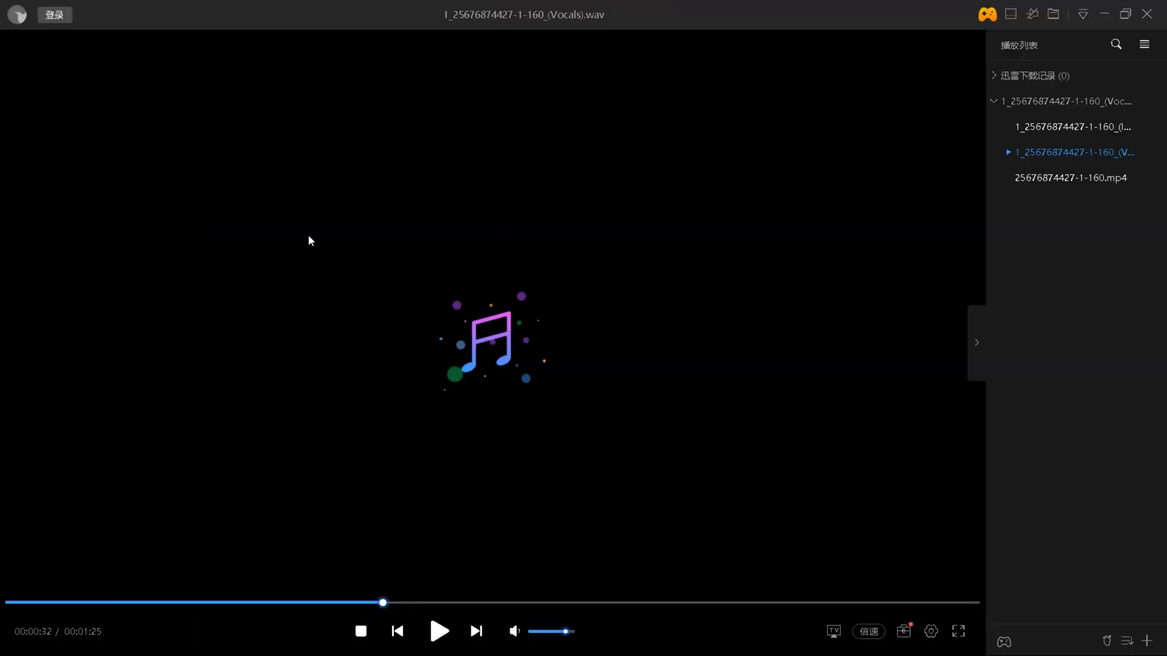
pyautogui.click(1159, 11)
pyautogui.doubleClick(193, 163)
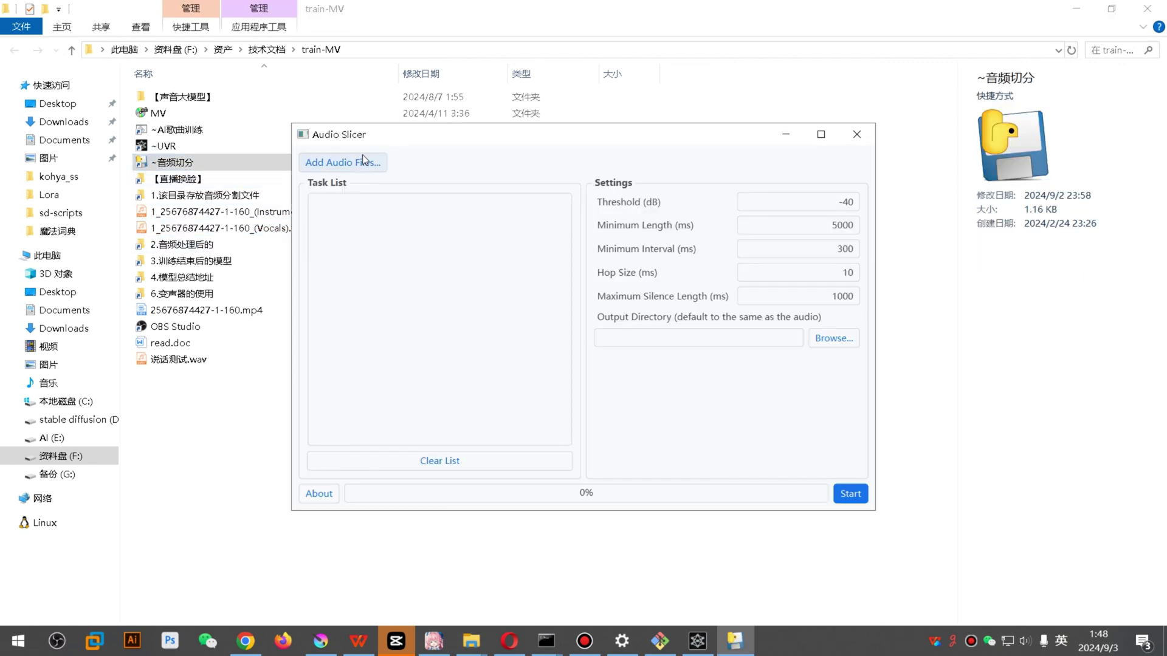
pyautogui.moveTo(350, 135); pyautogui.dragTo(414, 172)
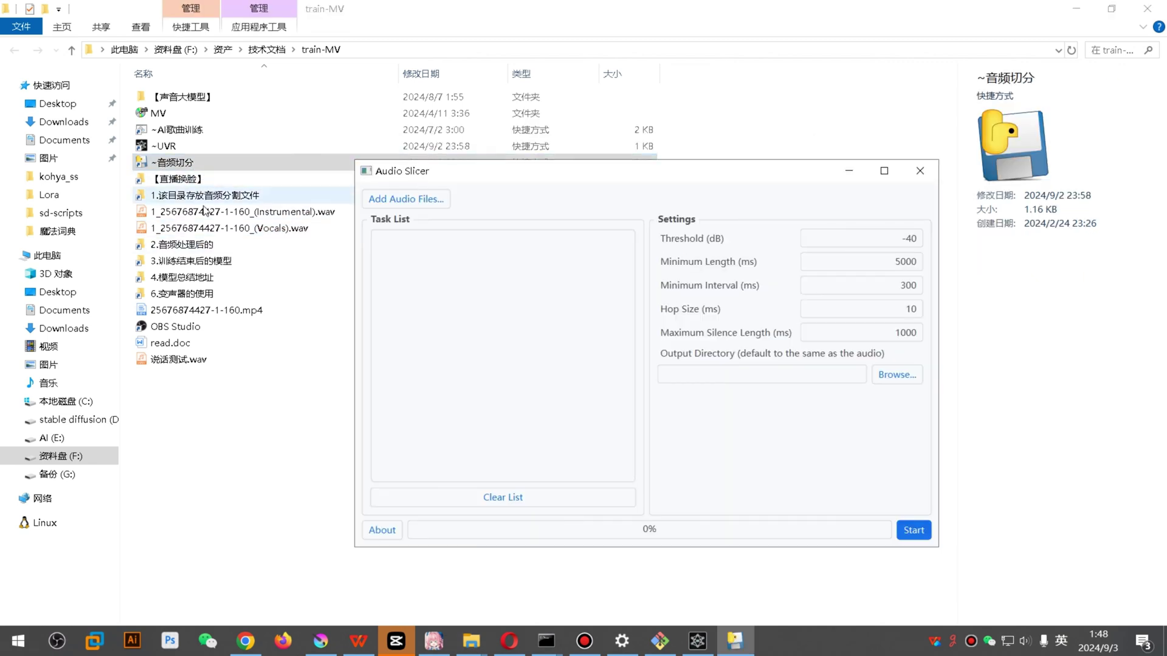
pyautogui.moveTo(207, 228); pyautogui.dragTo(428, 238)
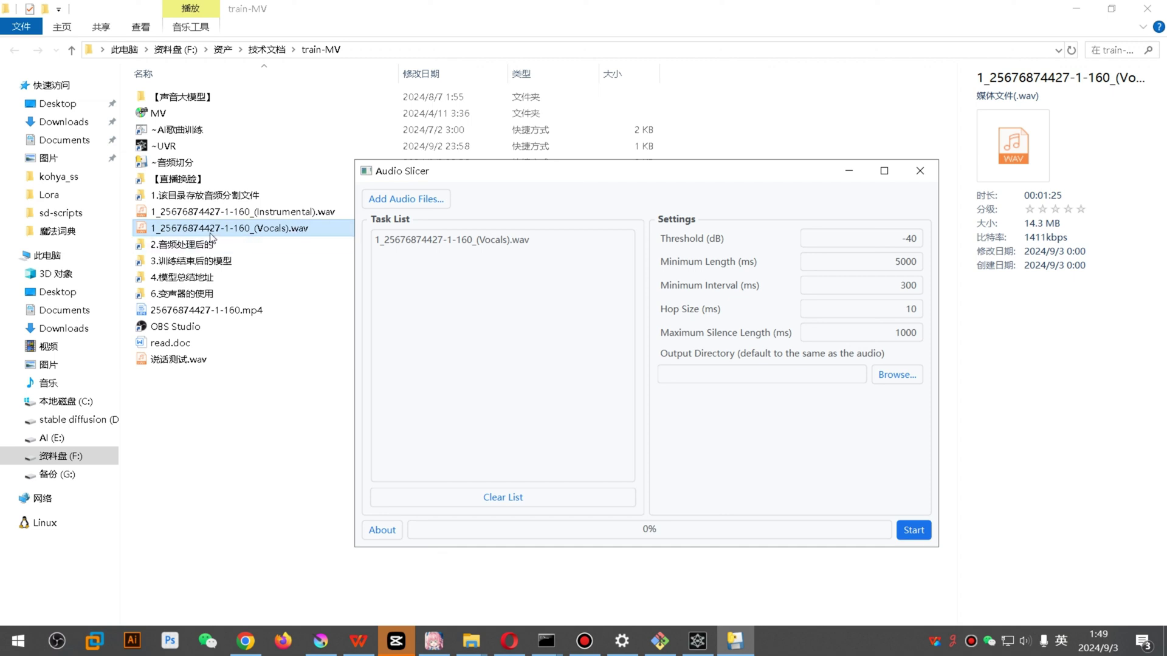
# Set the slicer's output directory to E:\SO-GPT\test\dataset_raw\test and start slicing the vocals file.
pyautogui.click(897, 375)
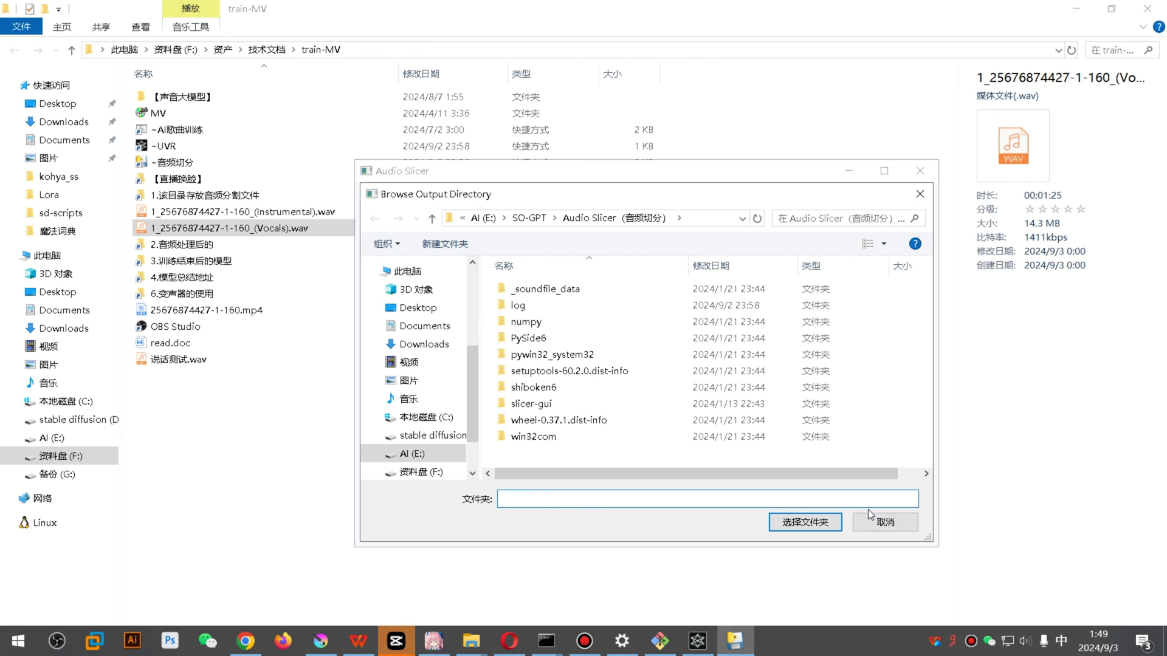
pyautogui.write('E:\\SO-GPT\\test\\dataset_raw\\test')
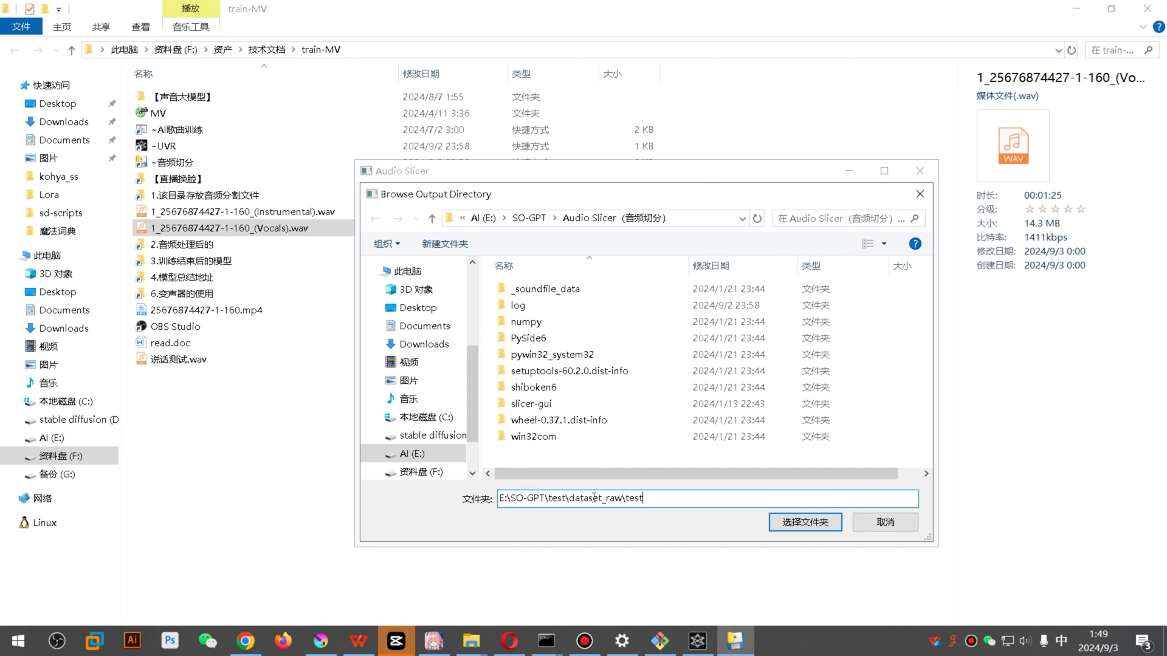
pyautogui.click(789, 522)
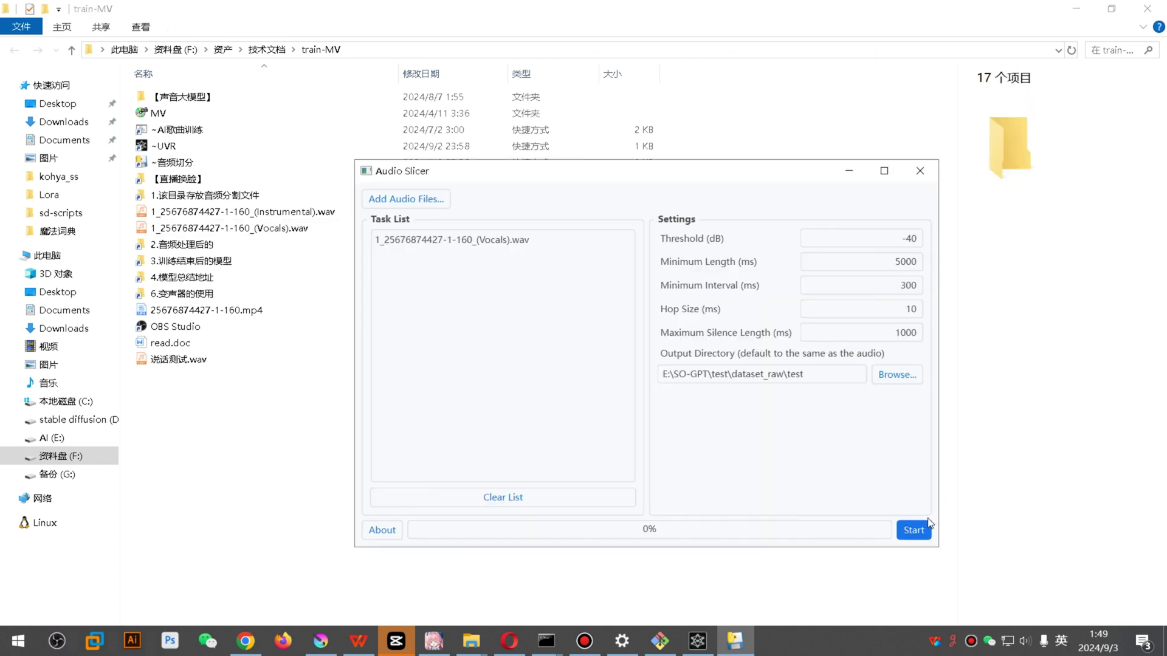
pyautogui.click(914, 530)
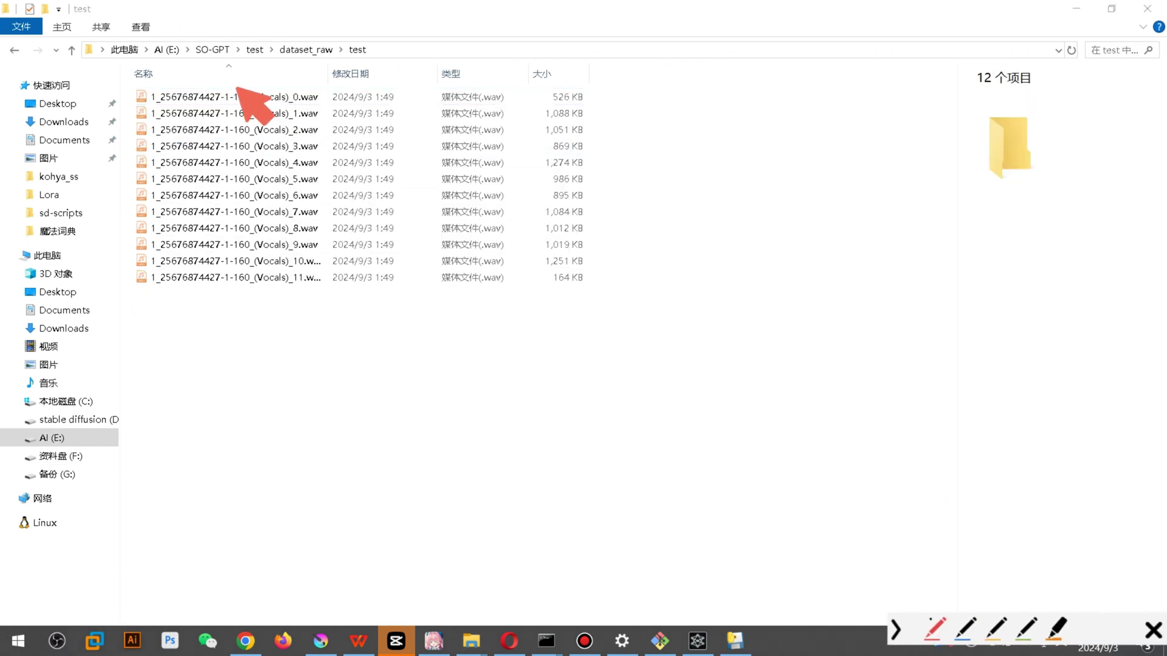
# Circle the sliced vocal wav files with the annotation pen and mark along the ends of their file names.
pyautogui.moveTo(231, 74)
pyautogui.mouseDown()
pyautogui.moveTo(101, 260)
pyautogui.moveTo(507, 47)
pyautogui.moveTo(169, 58)
pyautogui.moveTo(298, 83)
pyautogui.mouseUp()
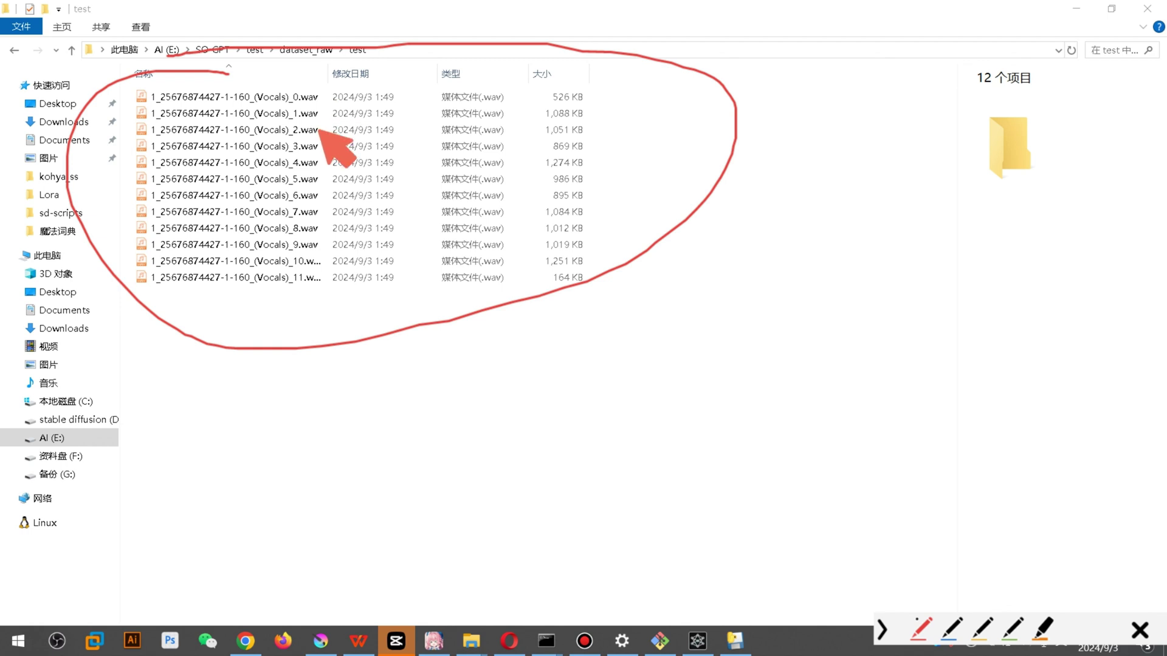
pyautogui.moveTo(318, 131); pyautogui.dragTo(320, 299)
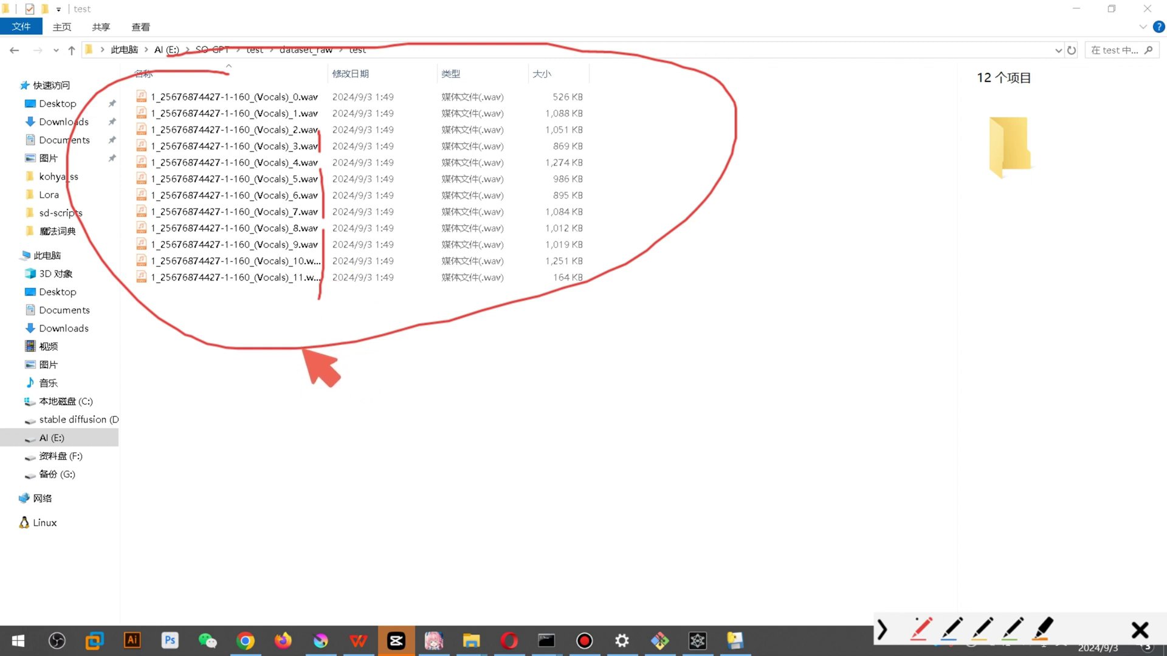
pyautogui.moveTo(300, 348)
pyautogui.mouseDown()
pyautogui.moveTo(399, 407)
pyautogui.moveTo(348, 429)
pyautogui.mouseUp()
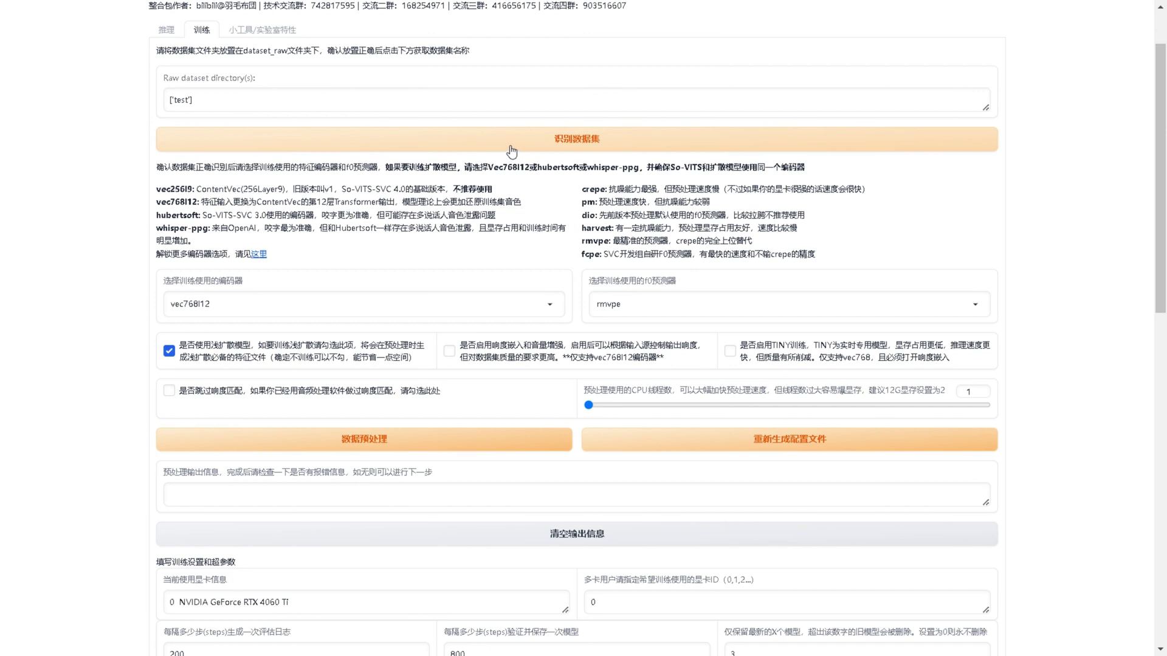
# Run 识别数据集 to identify the test dataset in the WebUI and start 数据预处理 on it.
pyautogui.click(511, 151)
pyautogui.click(391, 451)
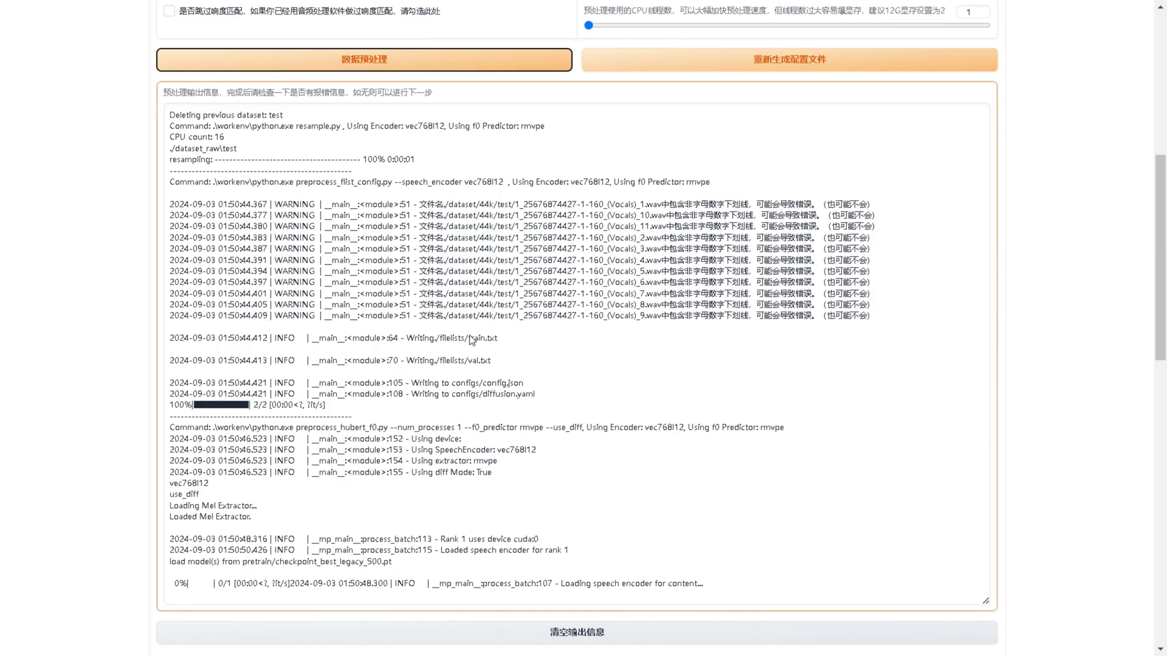
# Underline the file-name warnings in the preprocessing log, draw an arrow to handwritten 1.wav and 2.wav, and clear the marks.
pyautogui.hotkey('ctrl', 'alt', 'g')
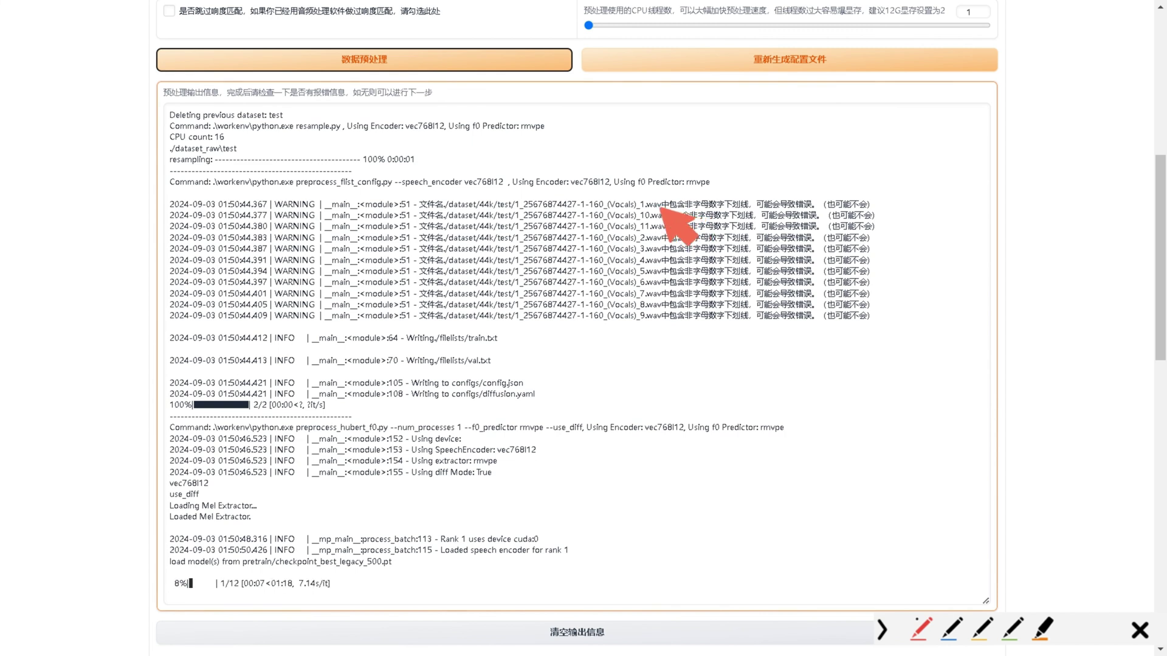
pyautogui.moveTo(661, 209); pyautogui.dragTo(856, 217)
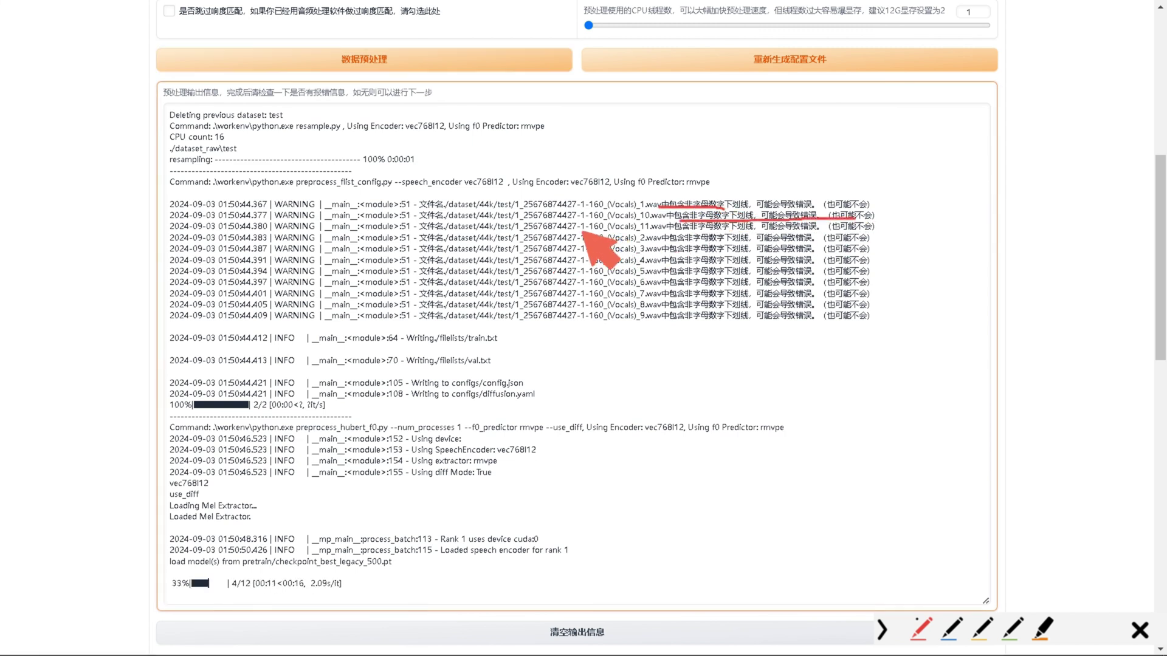
pyautogui.moveTo(582, 231); pyautogui.dragTo(653, 231)
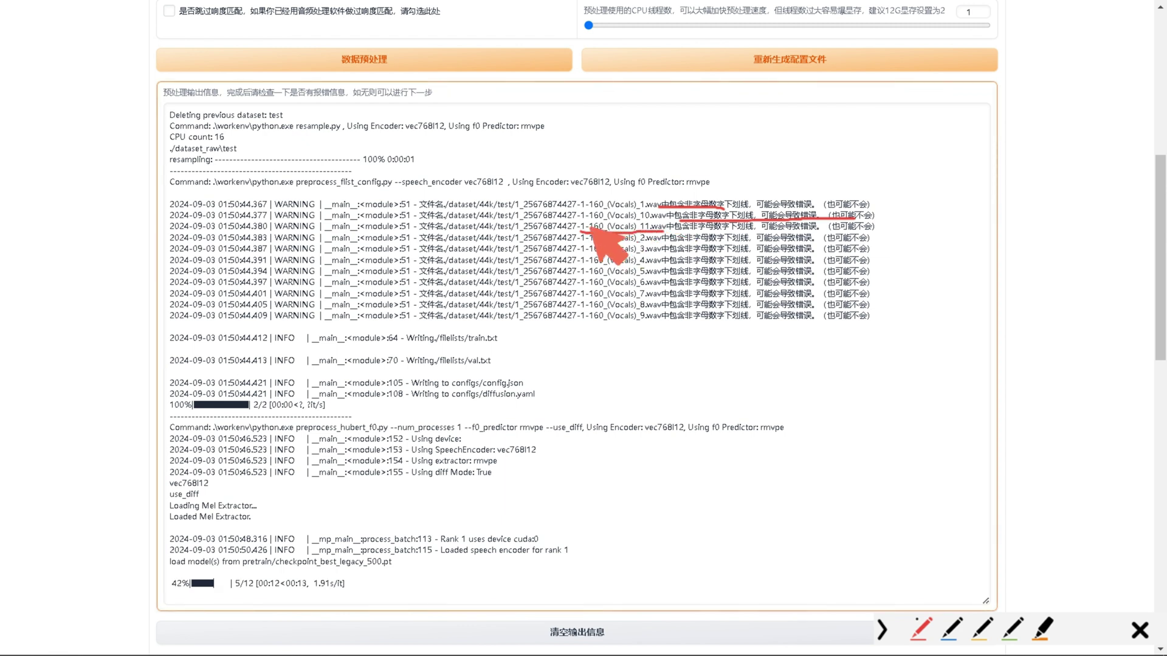
pyautogui.moveTo(583, 242); pyautogui.dragTo(664, 241)
pyautogui.moveTo(583, 254); pyautogui.dragTo(648, 253)
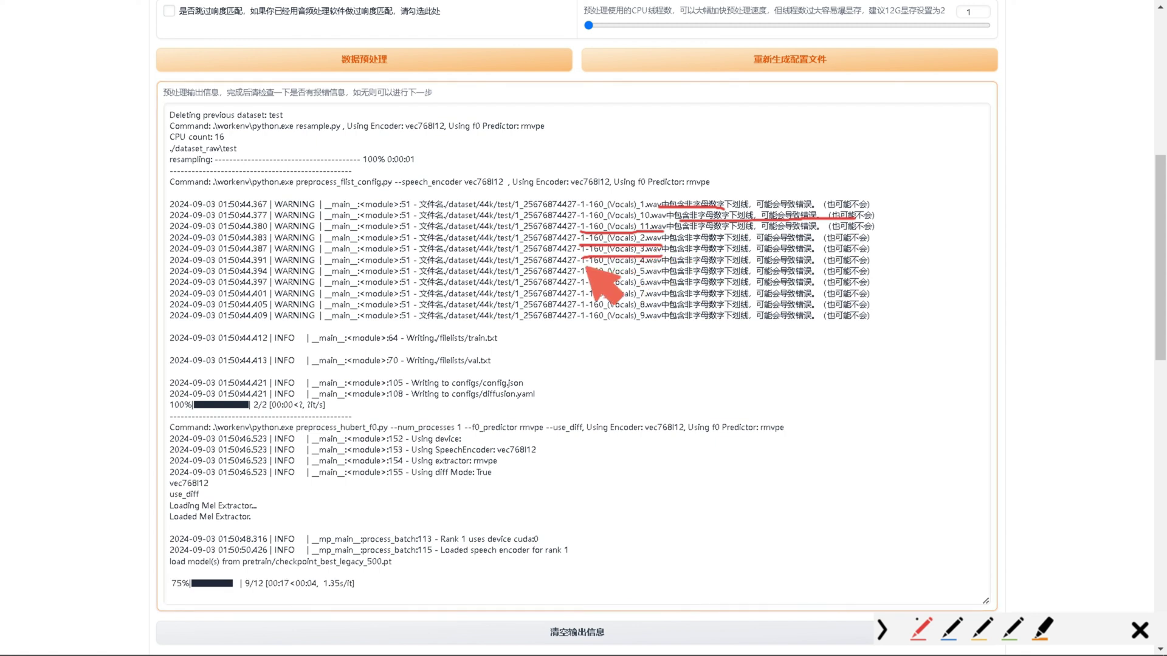
pyautogui.moveTo(584, 266)
pyautogui.mouseDown()
pyautogui.moveTo(658, 266)
pyautogui.moveTo(627, 269)
pyautogui.moveTo(625, 352)
pyautogui.moveTo(606, 349)
pyautogui.moveTo(610, 391)
pyautogui.moveTo(646, 384)
pyautogui.mouseUp()
pyautogui.click(616, 390)
pyautogui.moveTo(668, 381)
pyautogui.mouseDown()
pyautogui.moveTo(661, 390)
pyautogui.moveTo(694, 373)
pyautogui.moveTo(825, 390)
pyautogui.moveTo(831, 375)
pyautogui.moveTo(862, 392)
pyautogui.moveTo(885, 373)
pyautogui.mouseUp()
pyautogui.click(798, 386)
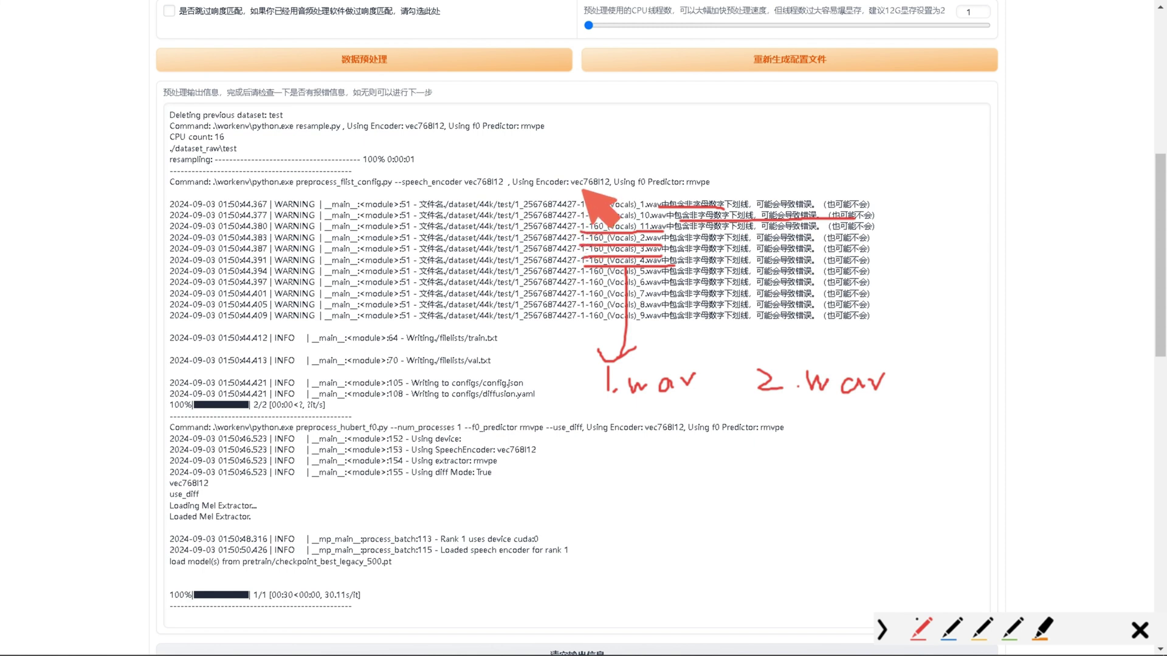
pyautogui.press('Escape')
# Circle the final progress line at the end of the preprocessing log with the annotation pen and clear the mark.
pyautogui.scroll(-1, 509, 311)
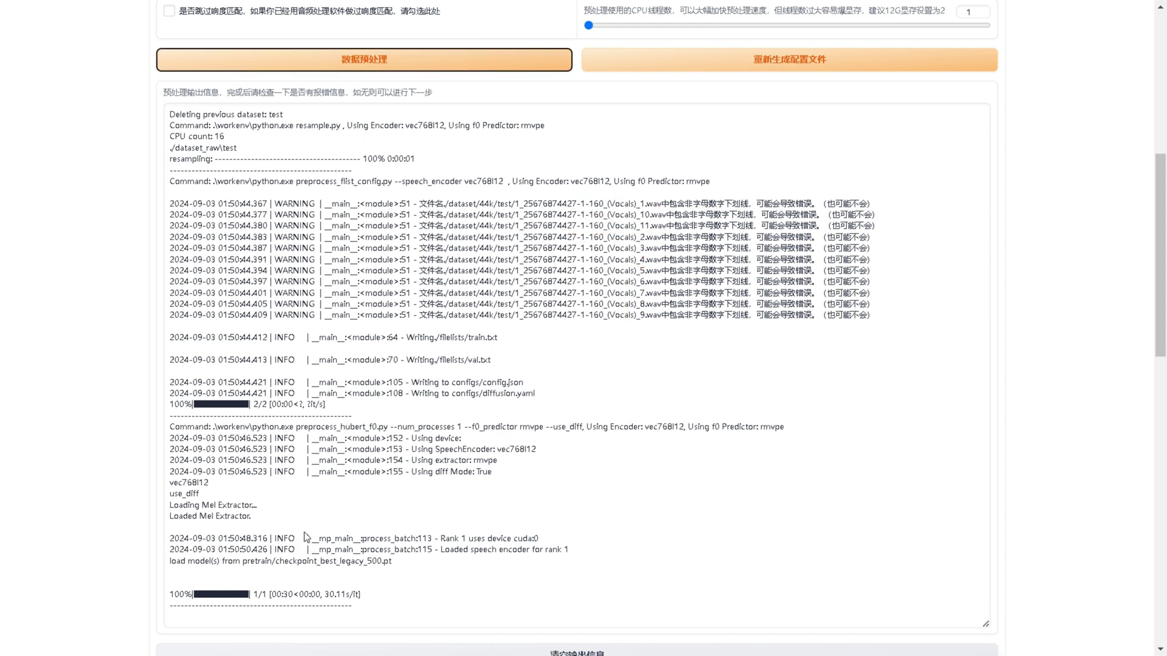
pyautogui.hotkey('ctrl', 'alt', 'g')
pyautogui.moveTo(198, 567)
pyautogui.mouseDown()
pyautogui.moveTo(171, 609)
pyautogui.moveTo(394, 575)
pyautogui.moveTo(150, 564)
pyautogui.mouseUp()
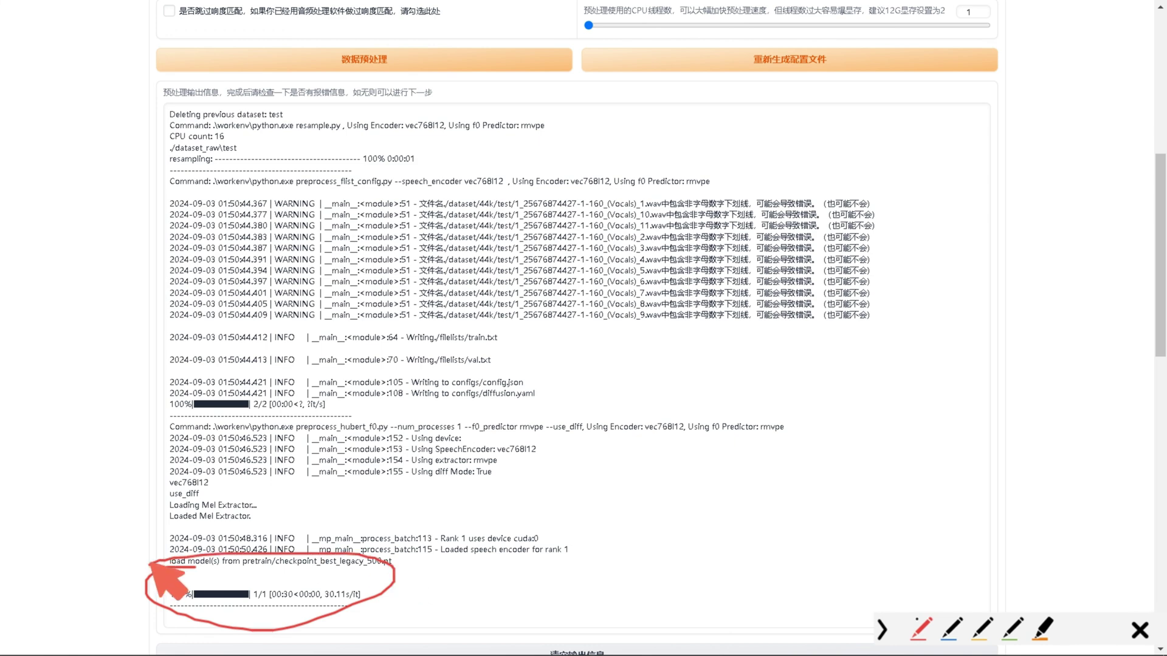
pyautogui.press('Escape')
# Underline the evaluation-log interval, model-save interval and retained-model count in the training settings with the annotation pen, then clear the marks.
pyautogui.scroll(-6, 508, 541)
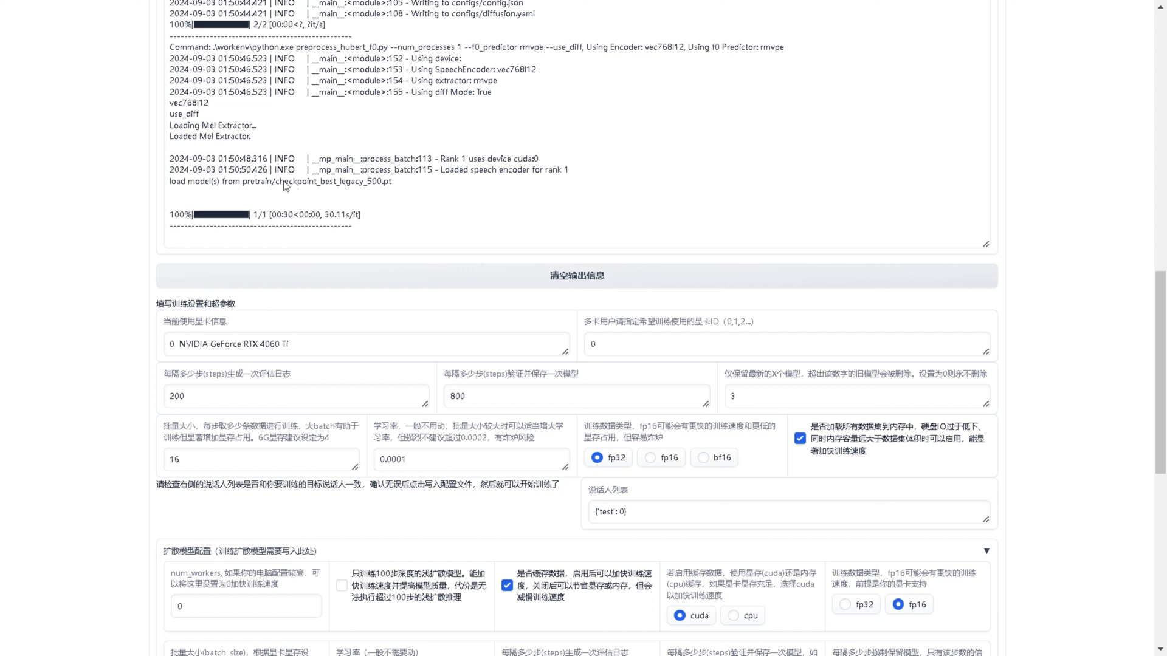
pyautogui.hotkey('ctrl', 'alt', 'a')
pyautogui.moveTo(222, 400); pyautogui.dragTo(116, 420)
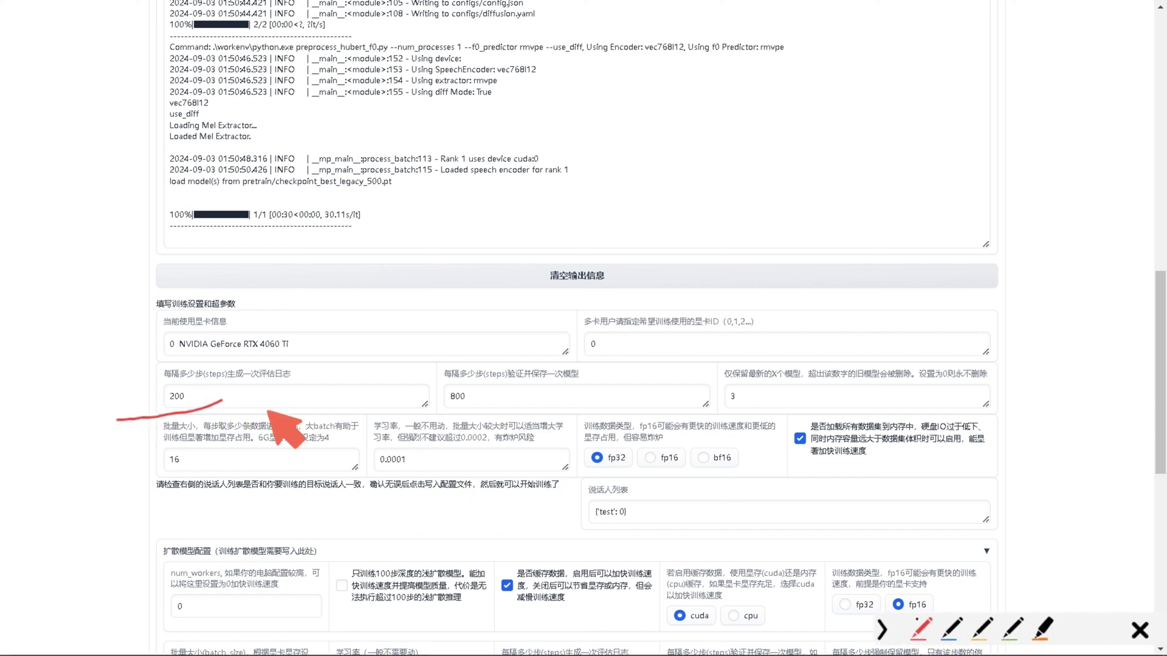
pyautogui.moveTo(445, 406); pyautogui.dragTo(528, 401)
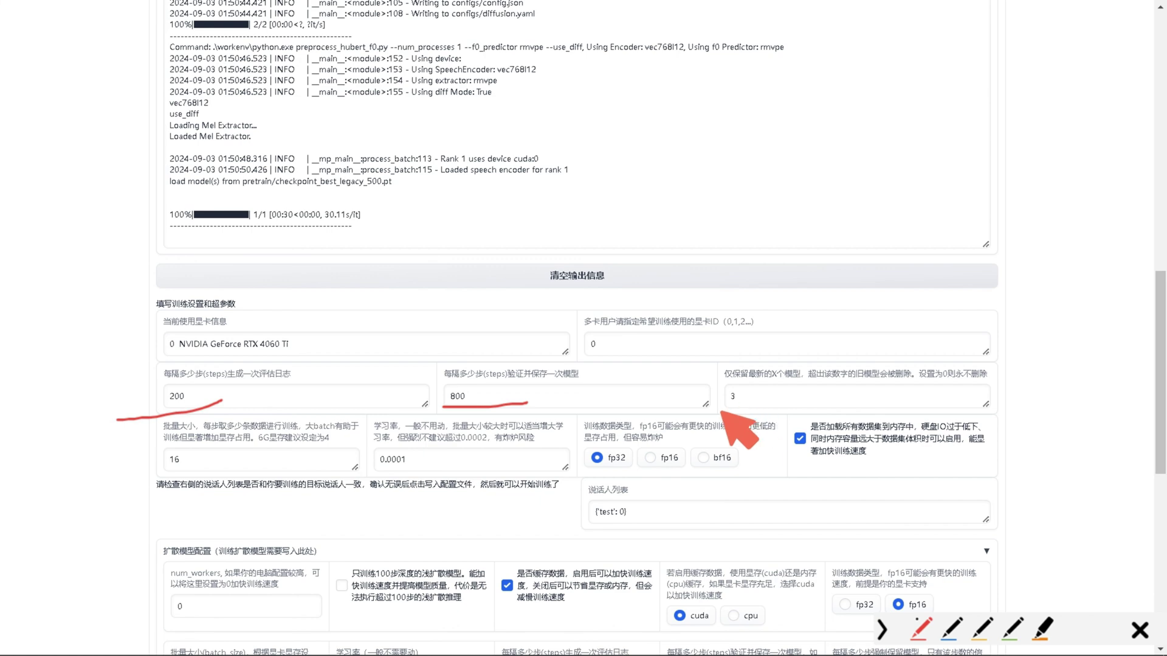
pyautogui.moveTo(718, 417)
pyautogui.mouseDown()
pyautogui.moveTo(752, 392)
pyautogui.moveTo(742, 406)
pyautogui.mouseUp()
pyautogui.press('Escape')
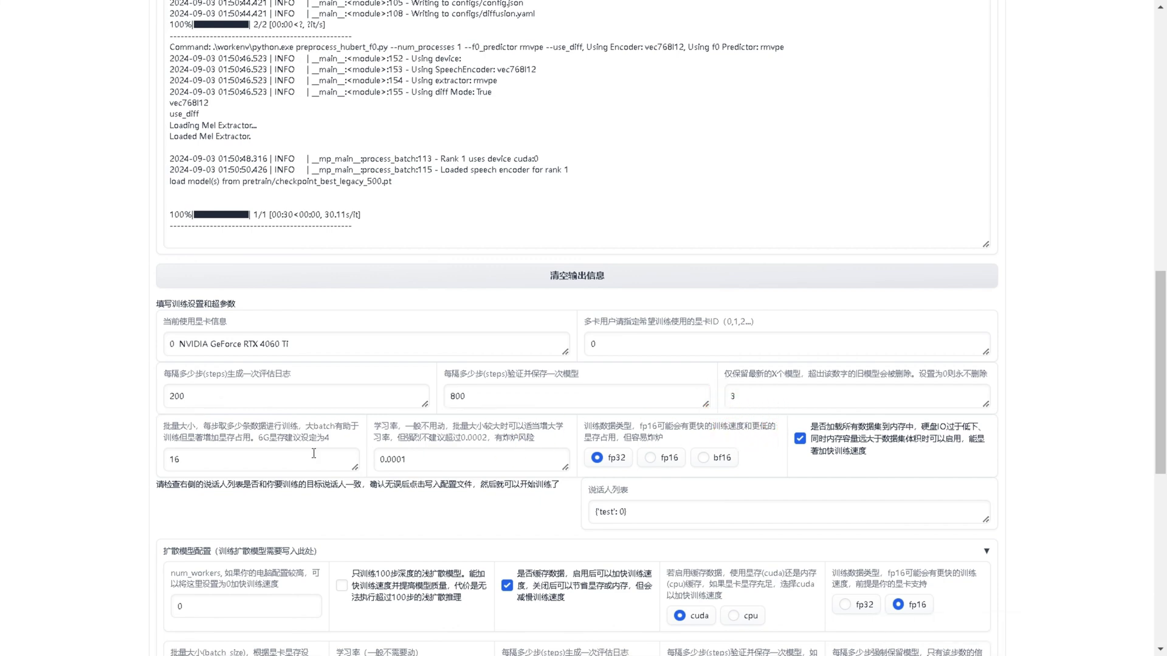
# Underline the batch size description in the main training settings with the annotation pen, then clear the marks.
pyautogui.scroll(-2, 315, 439)
pyautogui.hotkey('ctrl', 'alt', 'a')
pyautogui.moveTo(148, 278); pyautogui.dragTo(328, 286)
pyautogui.moveTo(183, 298); pyautogui.dragTo(296, 298)
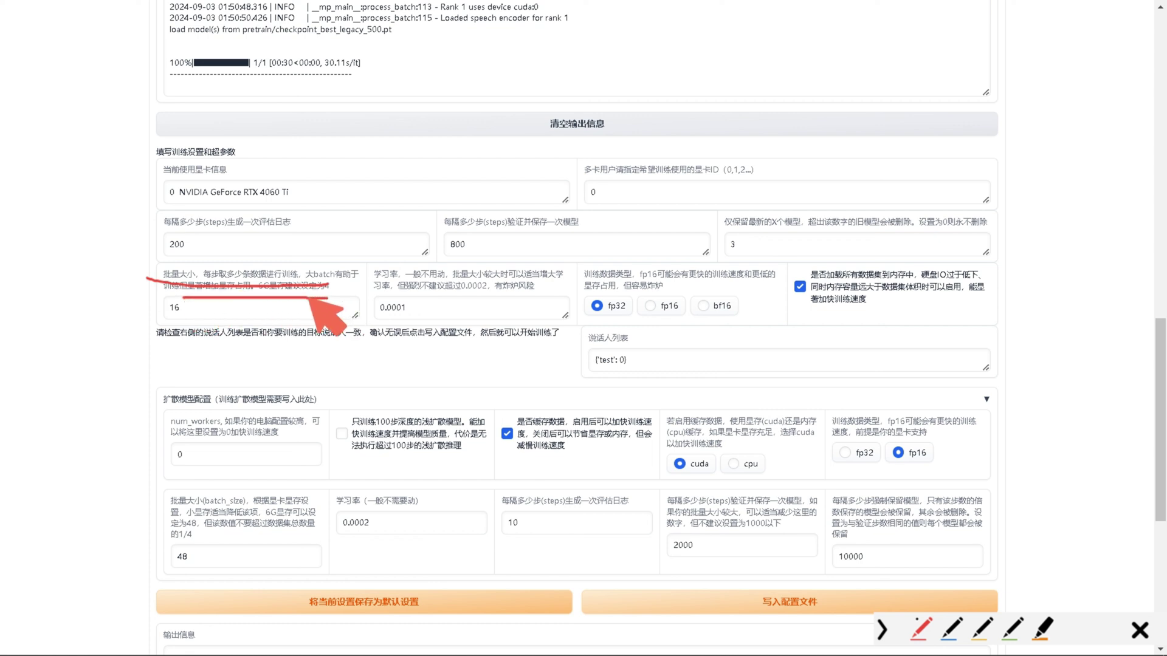
pyautogui.press('Escape')
# Underline the 6G VRAM batch size recommendation, write 4 beside it, circle the main learning rate and underline the fp32 option with the annotation pen.
pyautogui.hotkey('ctrl', 'alt', 'a')
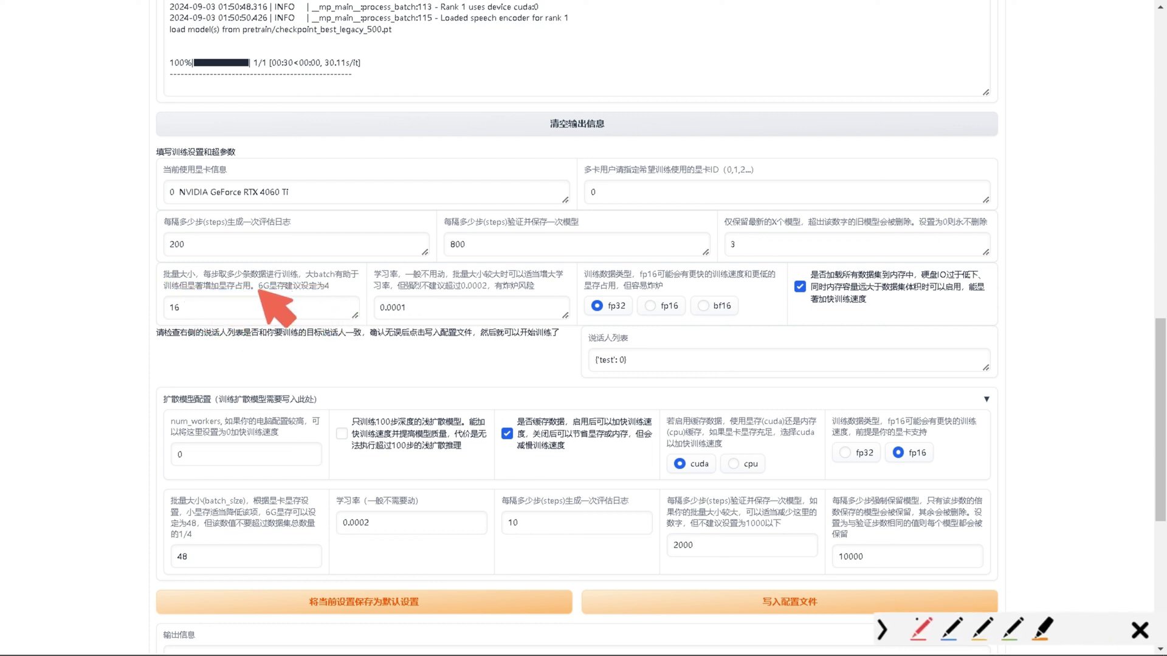
pyautogui.moveTo(258, 291); pyautogui.dragTo(333, 291)
pyautogui.moveTo(226, 298)
pyautogui.mouseDown()
pyautogui.moveTo(254, 311)
pyautogui.moveTo(237, 318)
pyautogui.mouseUp()
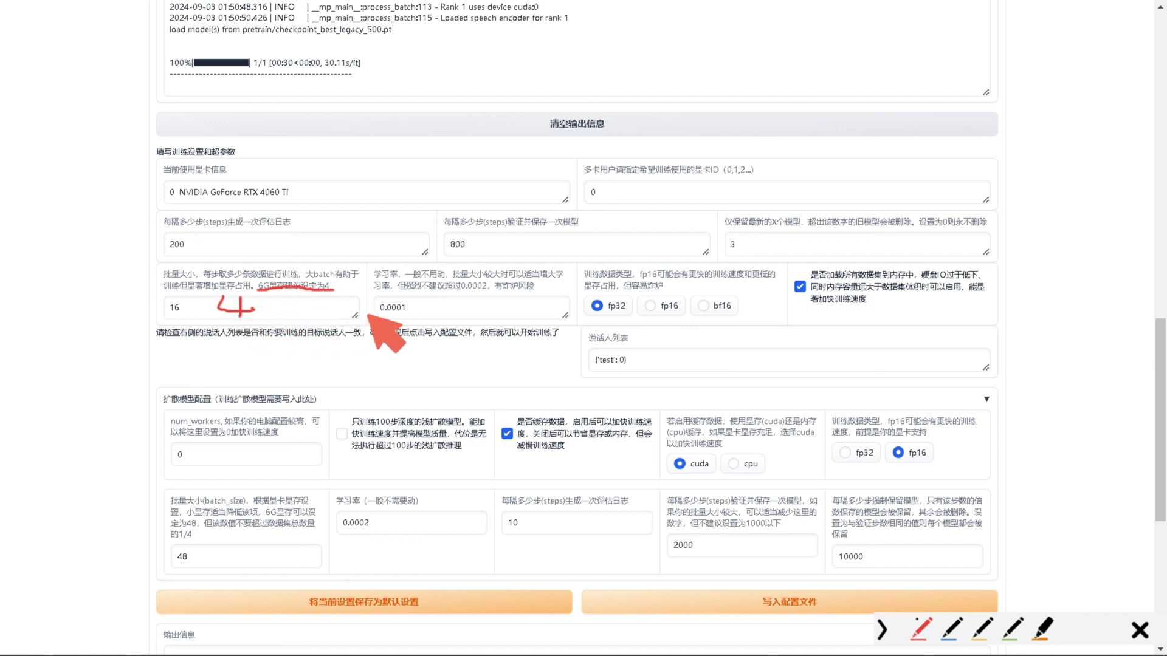
pyautogui.moveTo(421, 296); pyautogui.dragTo(419, 318)
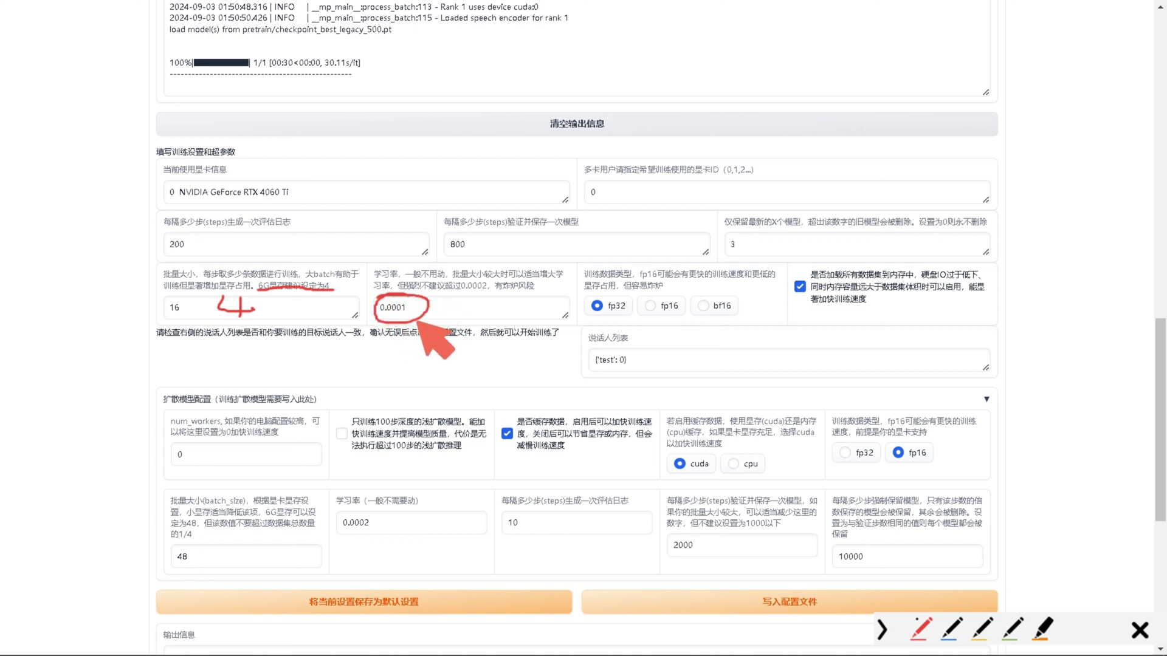
pyautogui.moveTo(584, 322); pyautogui.dragTo(620, 323)
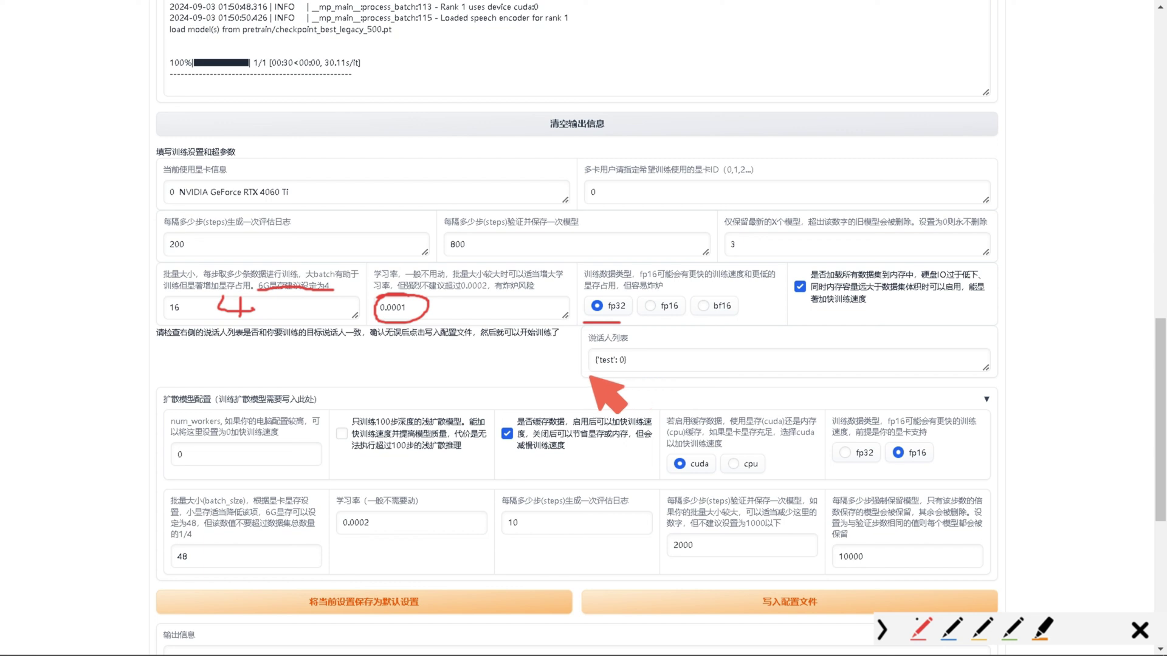
# Circle the speaker list and the diffusion model's data caching, cuda, fp16 and learning rate settings, then clear all marks.
pyautogui.moveTo(579, 379)
pyautogui.mouseDown()
pyautogui.moveTo(679, 366)
pyautogui.moveTo(574, 344)
pyautogui.moveTo(608, 381)
pyautogui.mouseUp()
pyautogui.moveTo(538, 416)
pyautogui.mouseDown()
pyautogui.moveTo(489, 429)
pyautogui.moveTo(551, 420)
pyautogui.mouseUp()
pyautogui.moveTo(666, 443)
pyautogui.mouseDown()
pyautogui.moveTo(703, 487)
pyautogui.moveTo(669, 432)
pyautogui.mouseUp()
pyautogui.moveTo(884, 436)
pyautogui.mouseDown()
pyautogui.moveTo(943, 456)
pyautogui.moveTo(845, 450)
pyautogui.mouseUp()
pyautogui.moveTo(365, 505); pyautogui.dragTo(319, 503)
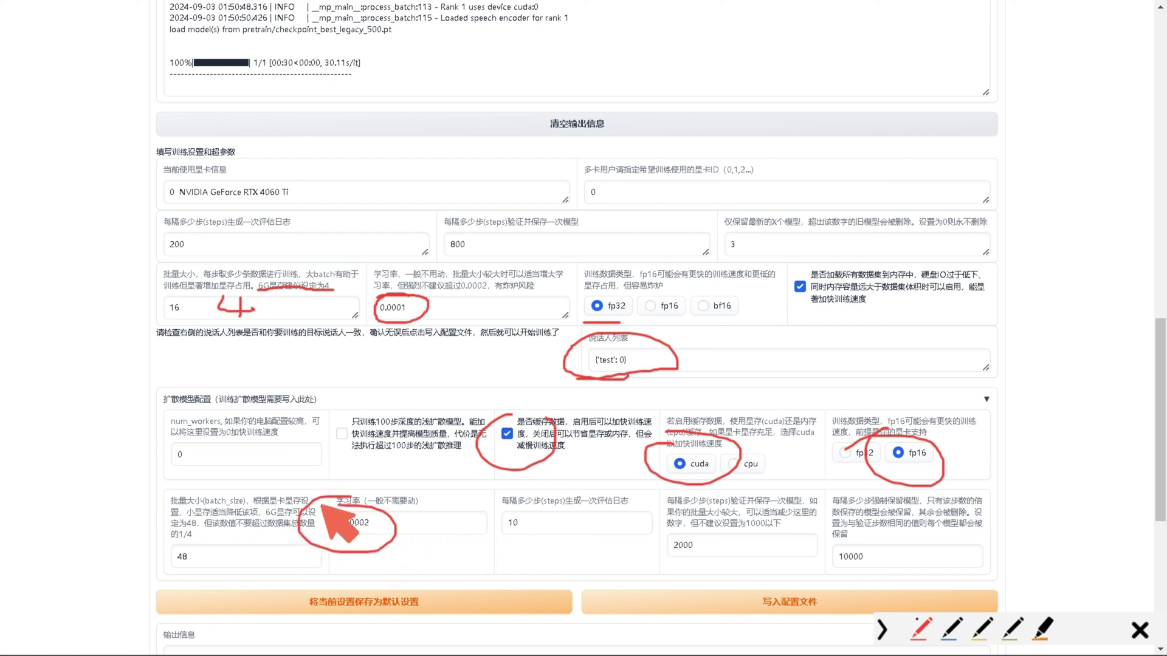
pyautogui.press('Escape')
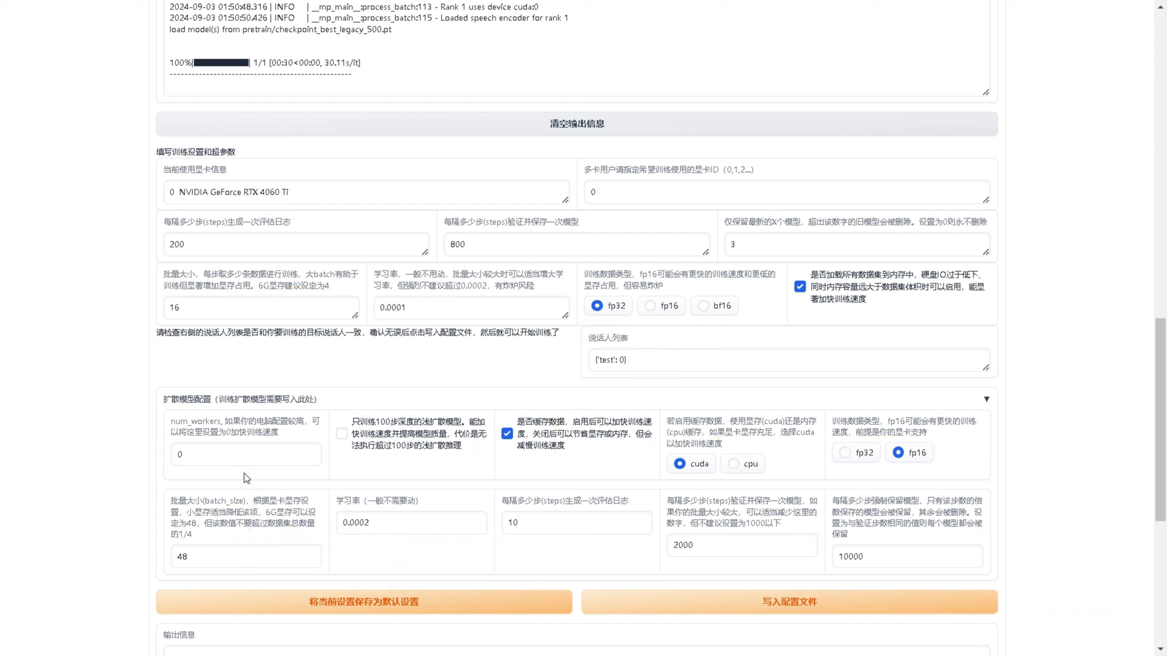
# Circle the batch size values of the main model and the diffusion model with the annotation pen, then clear the marks.
pyautogui.hotkey('ctrl', 'alt', 'g')
pyautogui.moveTo(182, 279)
pyautogui.mouseDown()
pyautogui.moveTo(190, 271)
pyautogui.moveTo(163, 275)
pyautogui.mouseUp()
pyautogui.moveTo(182, 527)
pyautogui.mouseDown()
pyautogui.moveTo(182, 584)
pyautogui.moveTo(201, 528)
pyautogui.mouseUp()
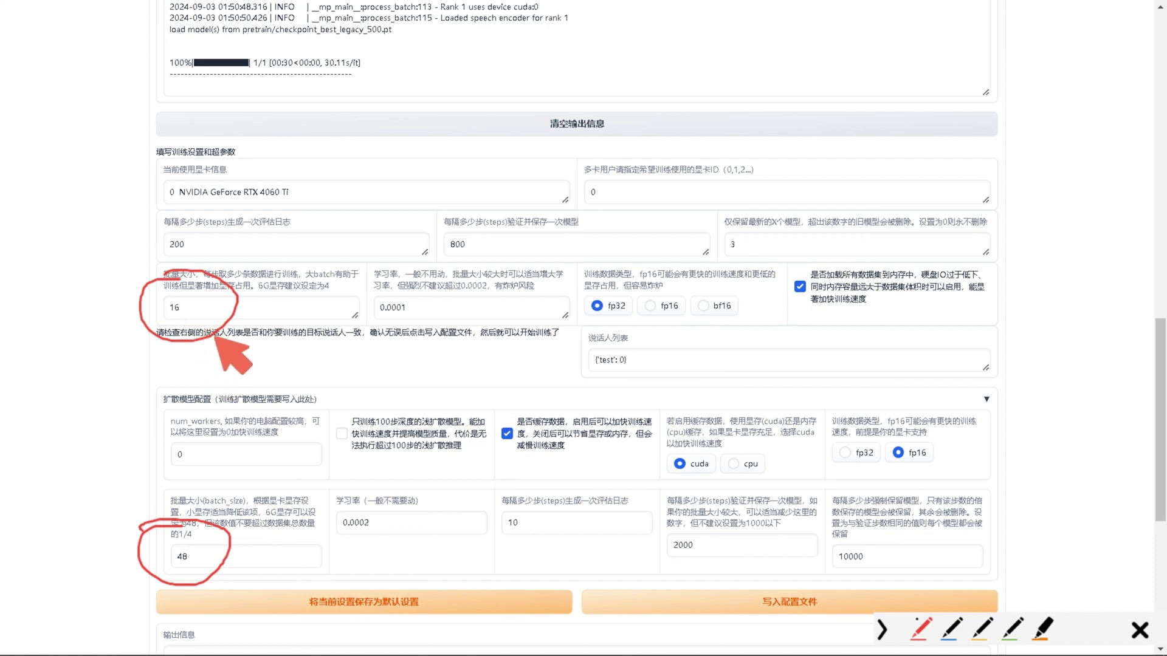
pyautogui.press('Escape')
# Start training the main model from scratch with 从头开始训练.
pyautogui.scroll(-2, 408, 499)
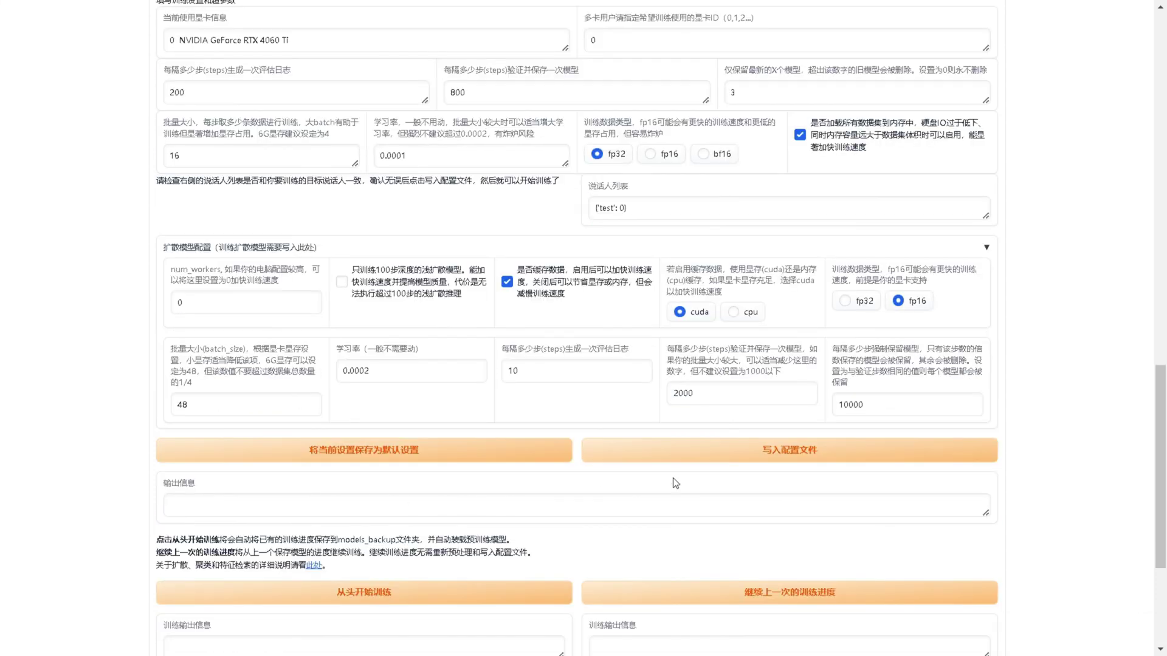
pyautogui.scroll(-1, 453, 522)
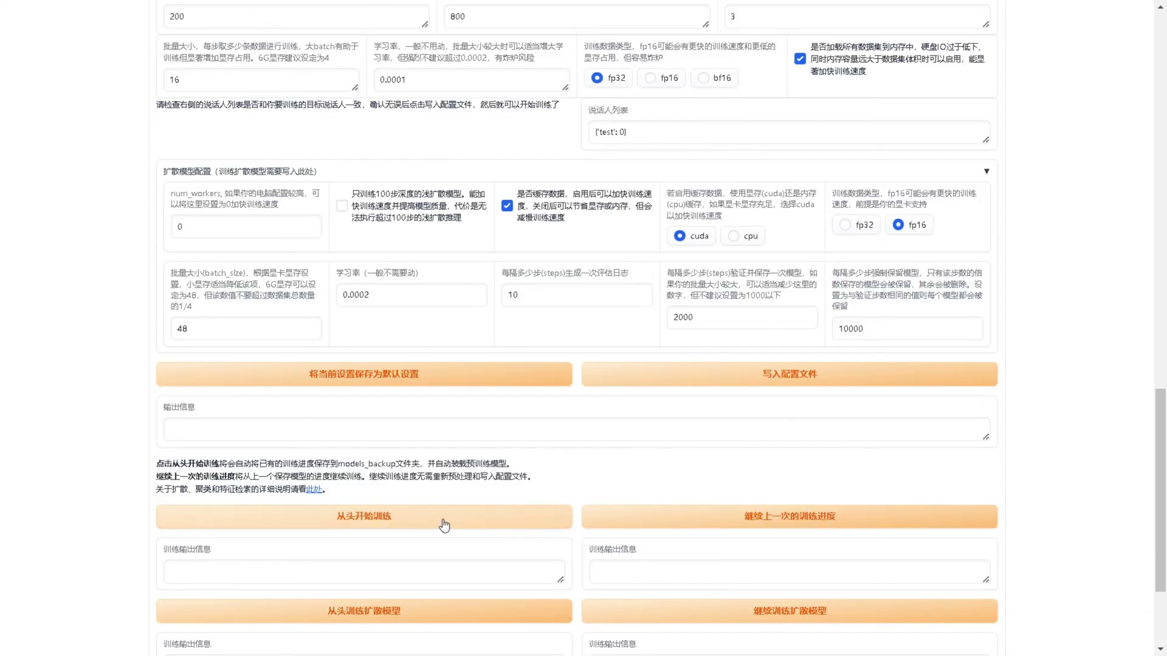
pyautogui.click(359, 518)
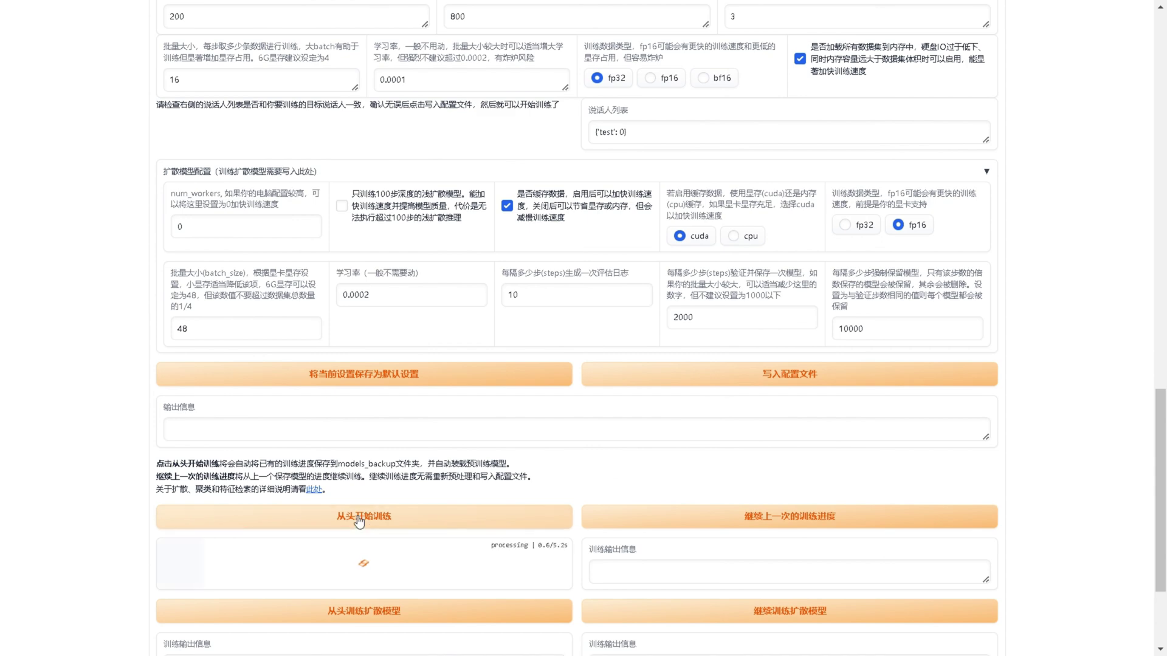
pyautogui.click(95, 535)
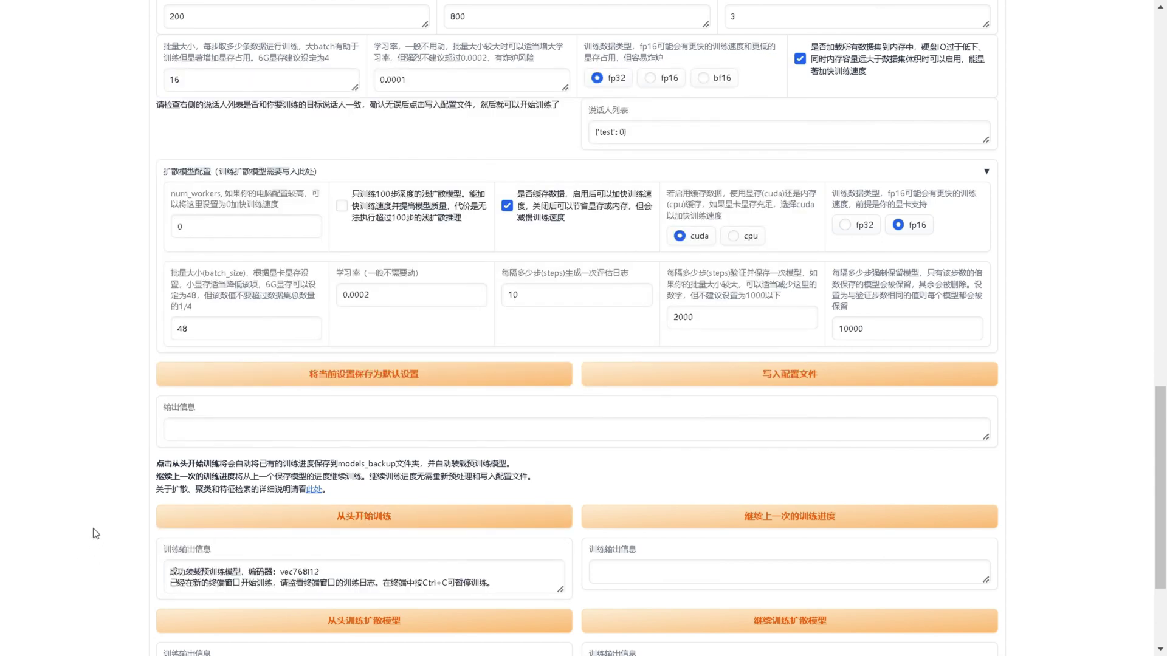
# Circle 从头开始训练 with the annotation pen, clear the mark and allow Python access through the Windows Defender firewall.
pyautogui.scroll(-1, 96, 534)
pyautogui.hotkey('ctrl', 'alt', 'g')
pyautogui.moveTo(389, 414)
pyautogui.mouseDown()
pyautogui.moveTo(332, 407)
pyautogui.moveTo(422, 411)
pyautogui.mouseUp()
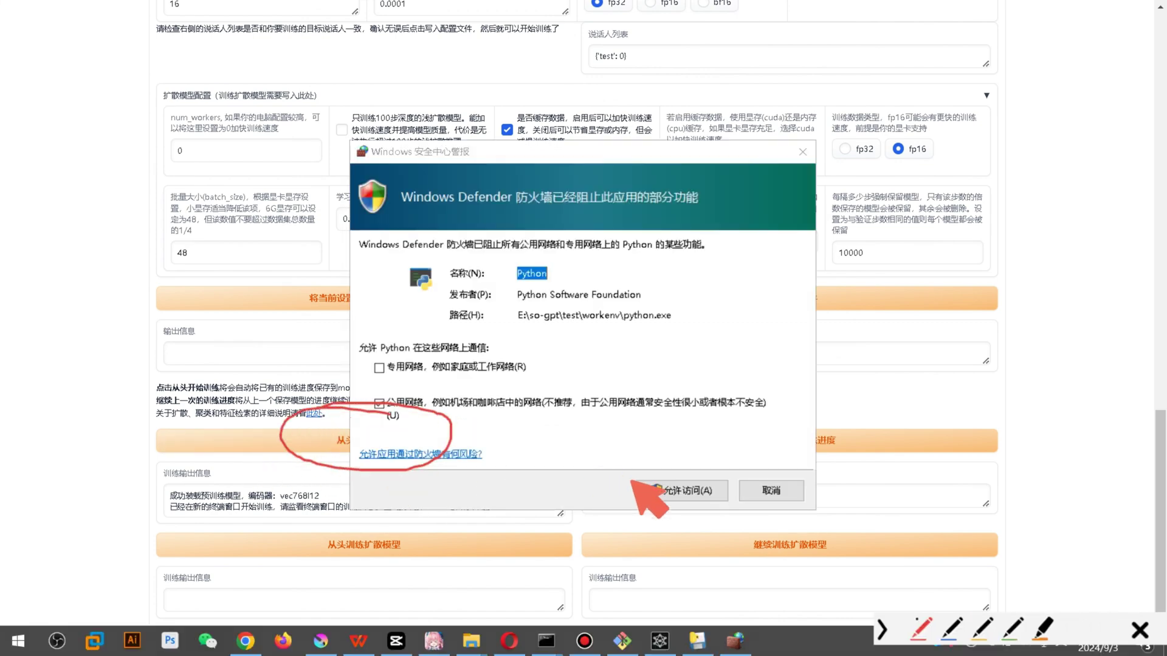
pyautogui.hotkey('ctrl', 'alt', 'g')
pyautogui.click(680, 495)
# Circle 从头训练扩散模型 and mark the area below 从头开始训练 with the annotation pen, then clear the marks.
pyautogui.scroll(-2, 396, 441)
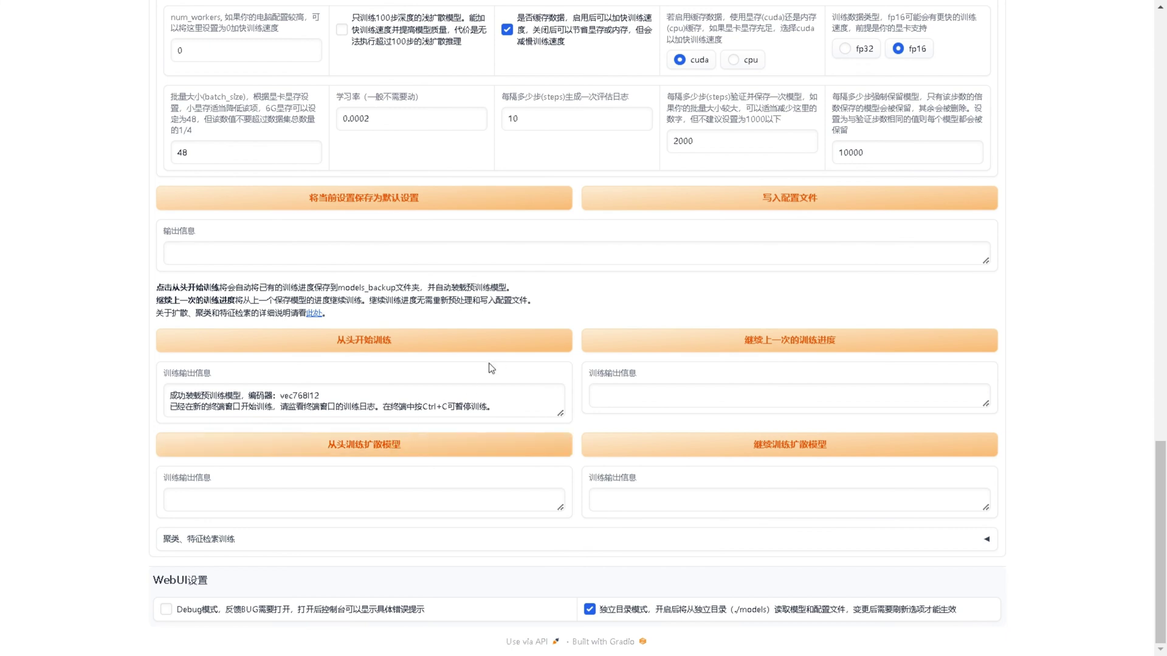
pyautogui.hotkey('ctrl', 'alt', 'g')
pyautogui.moveTo(395, 438)
pyautogui.mouseDown()
pyautogui.moveTo(443, 462)
pyautogui.moveTo(396, 437)
pyautogui.mouseUp()
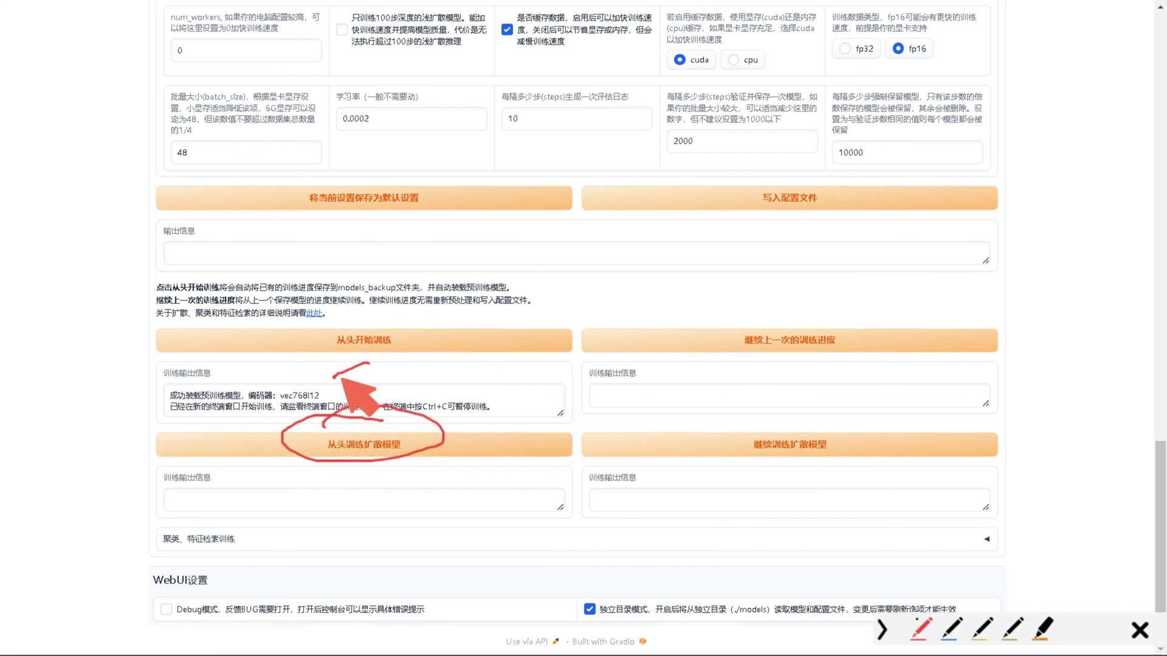
pyautogui.moveTo(364, 374); pyautogui.dragTo(358, 359)
pyautogui.press('Escape')
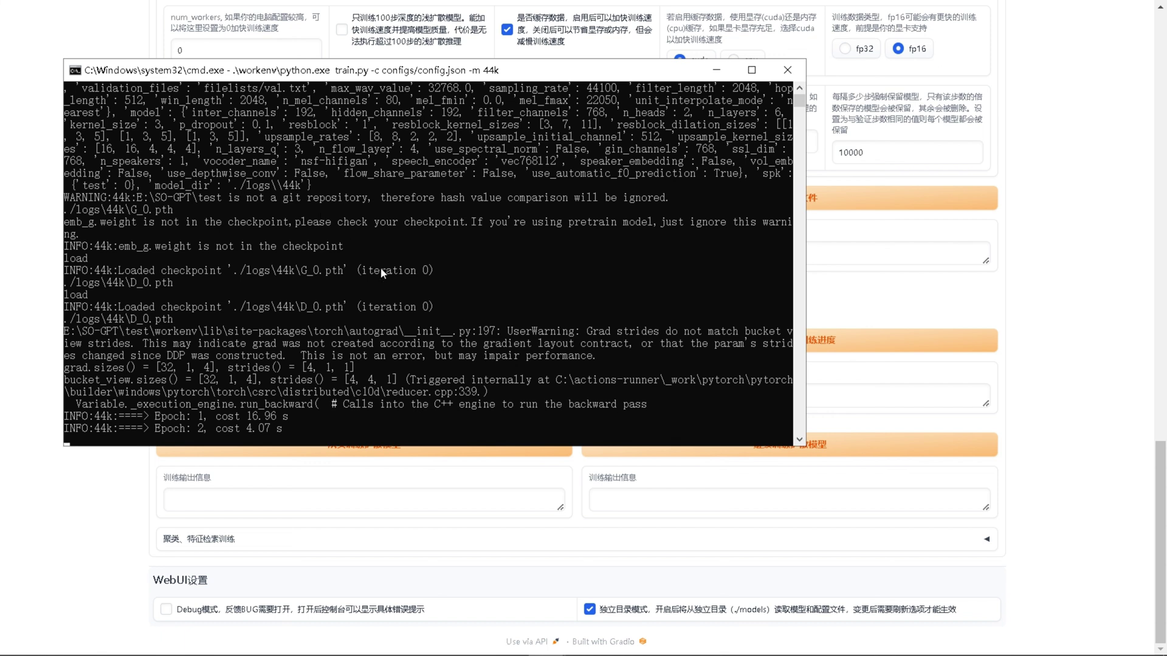
# Underline the latest epoch numbers in the training console with the annotation pen, then clear the marks.
pyautogui.hotkey('ctrl', 'alt', 'g')
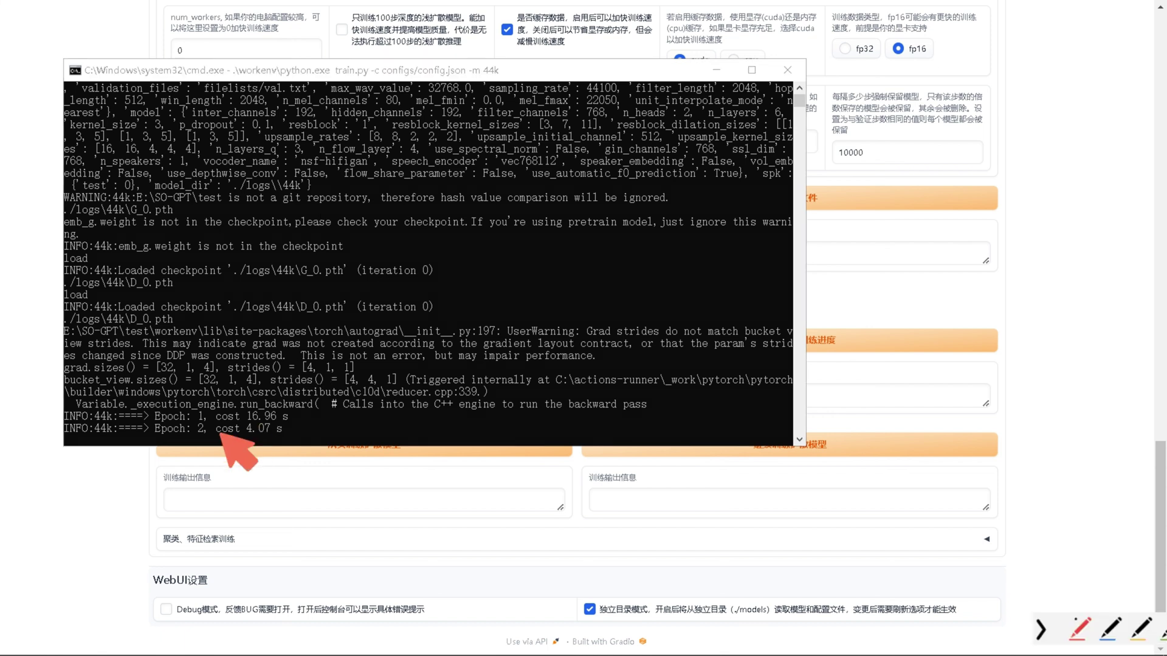
pyautogui.moveTo(187, 419); pyautogui.dragTo(222, 434)
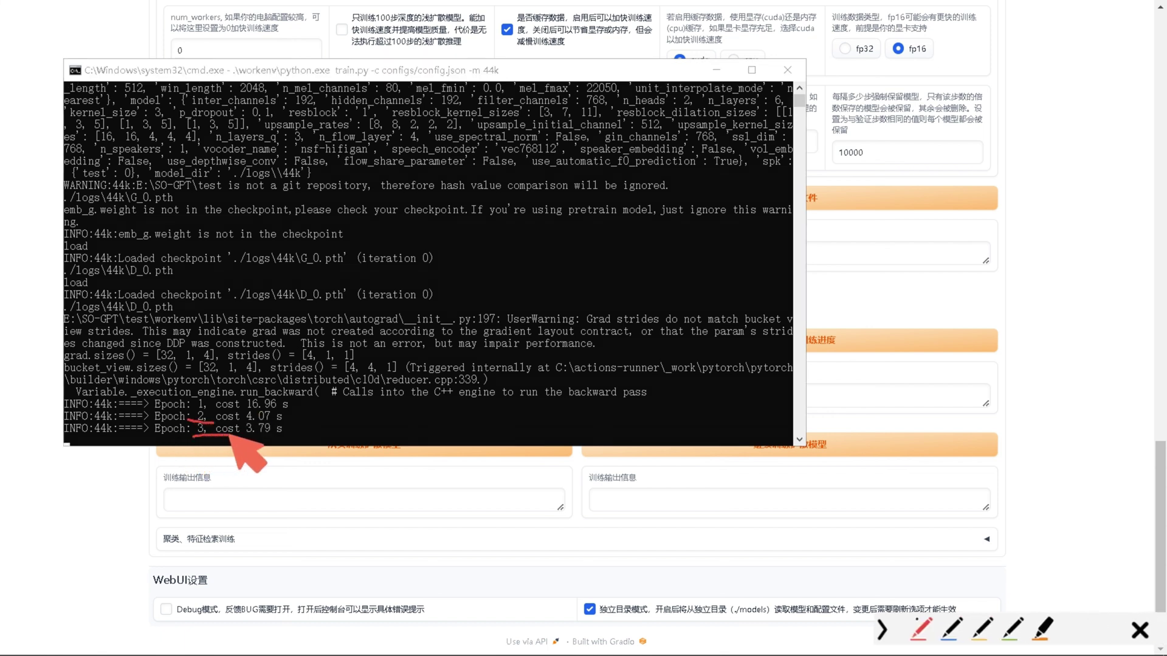
pyautogui.press('Escape')
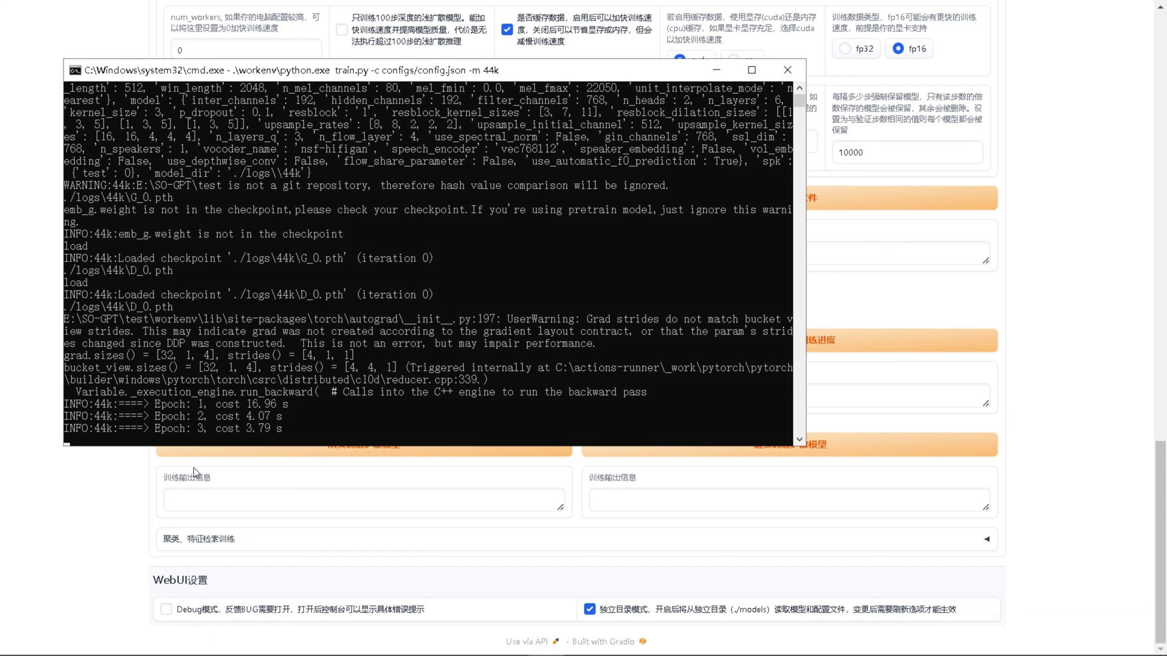
# Move the training console aside, mark the evaluation-log and model-save intervals, draw a vertical line down the console log, and clear the marks.
pyautogui.moveTo(310, 81); pyautogui.dragTo(509, 107)
pyautogui.scroll(2, 97, 343)
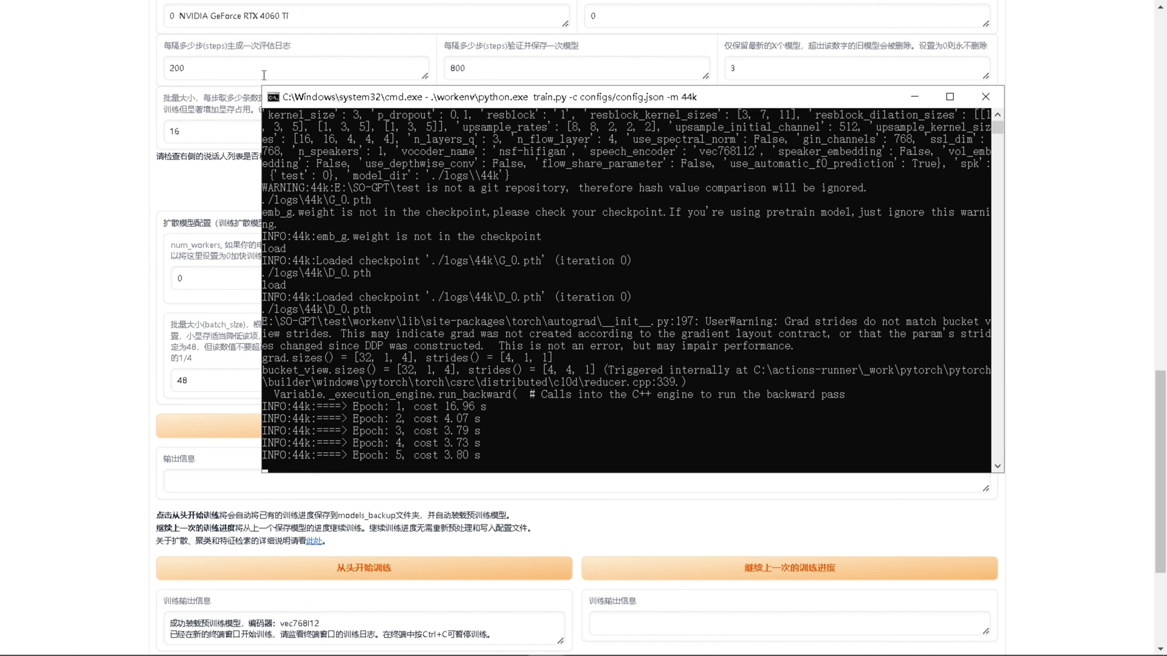
pyautogui.hotkey('ctrl', 'alt', 'g')
pyautogui.moveTo(265, 54)
pyautogui.mouseDown()
pyautogui.moveTo(251, 68)
pyautogui.moveTo(269, 53)
pyautogui.mouseUp()
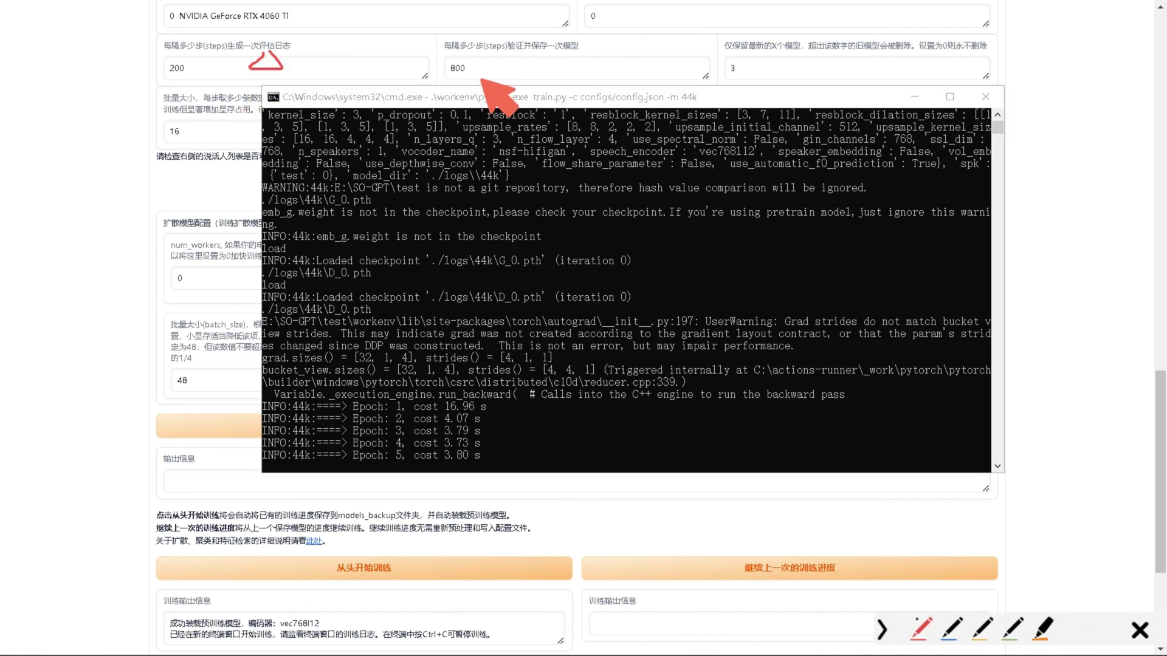
pyautogui.moveTo(440, 79); pyautogui.dragTo(486, 77)
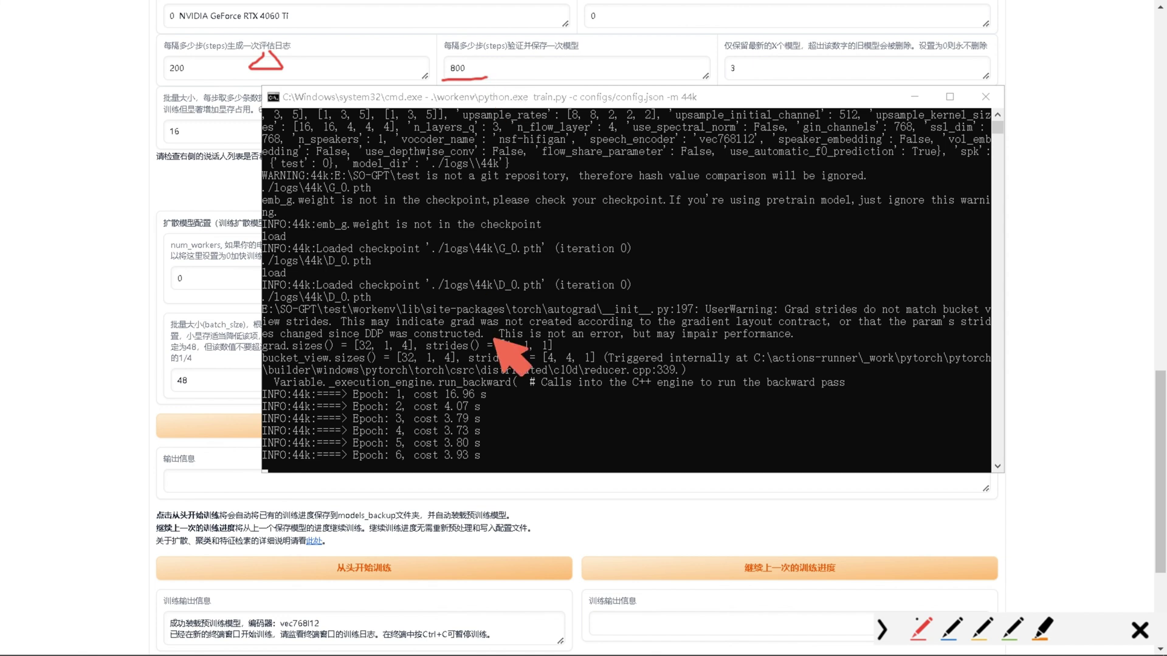
pyautogui.moveTo(525, 249); pyautogui.dragTo(526, 474)
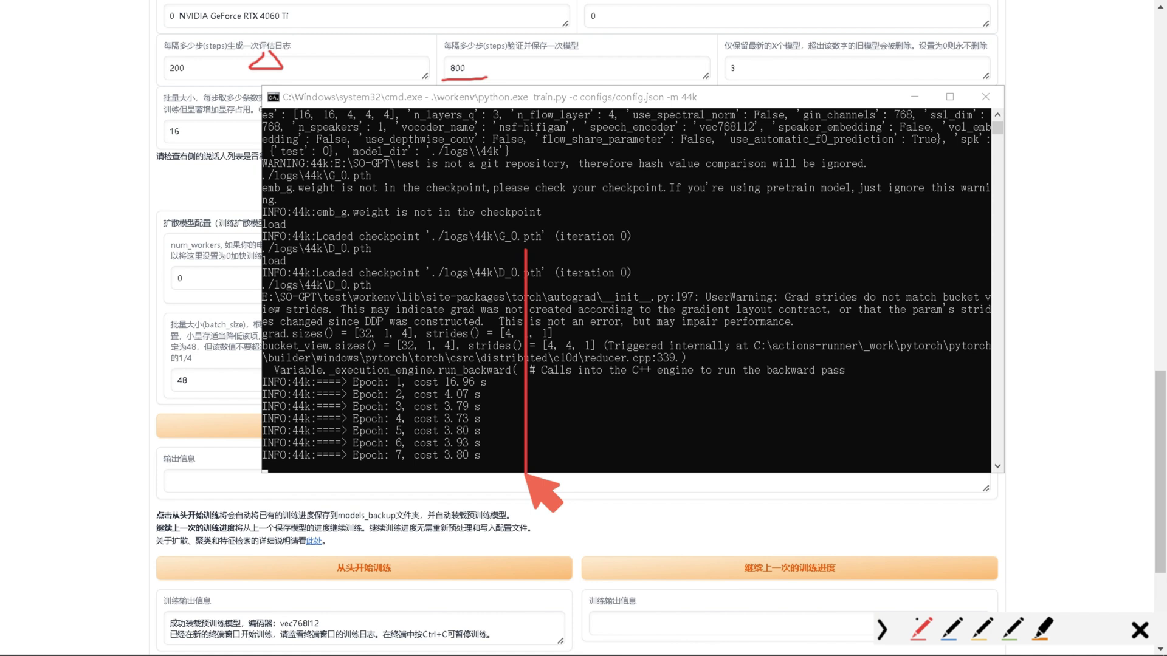
pyautogui.press('Escape')
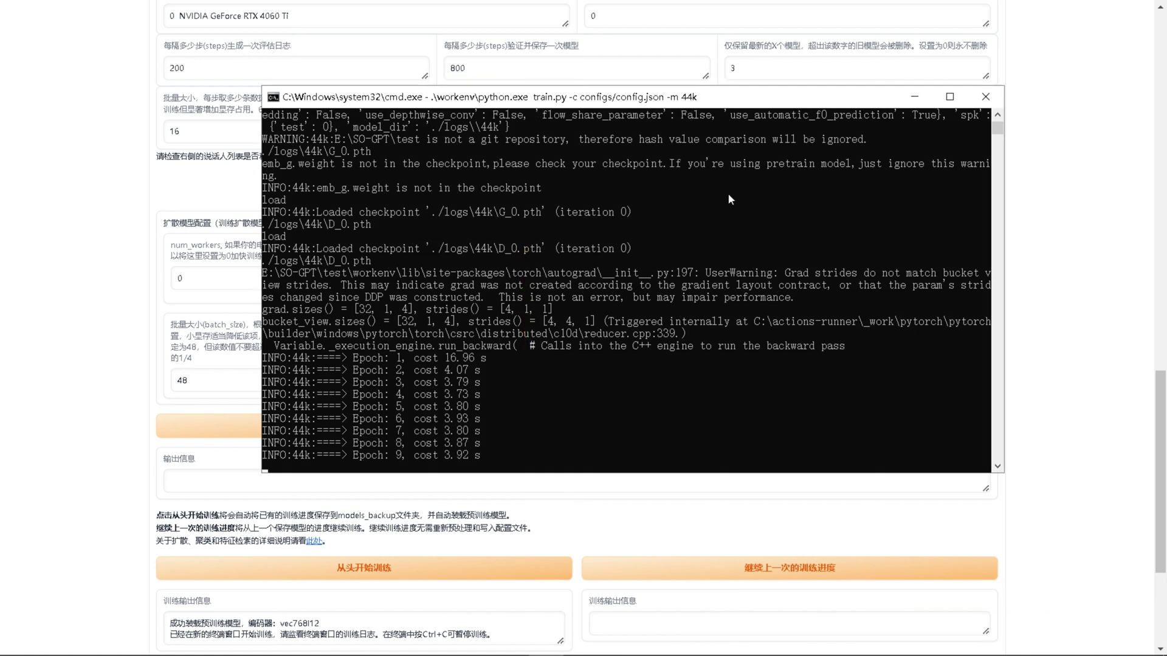
# Interrupt the running training in the console.
pyautogui.hotkey('ctrl', 'c')
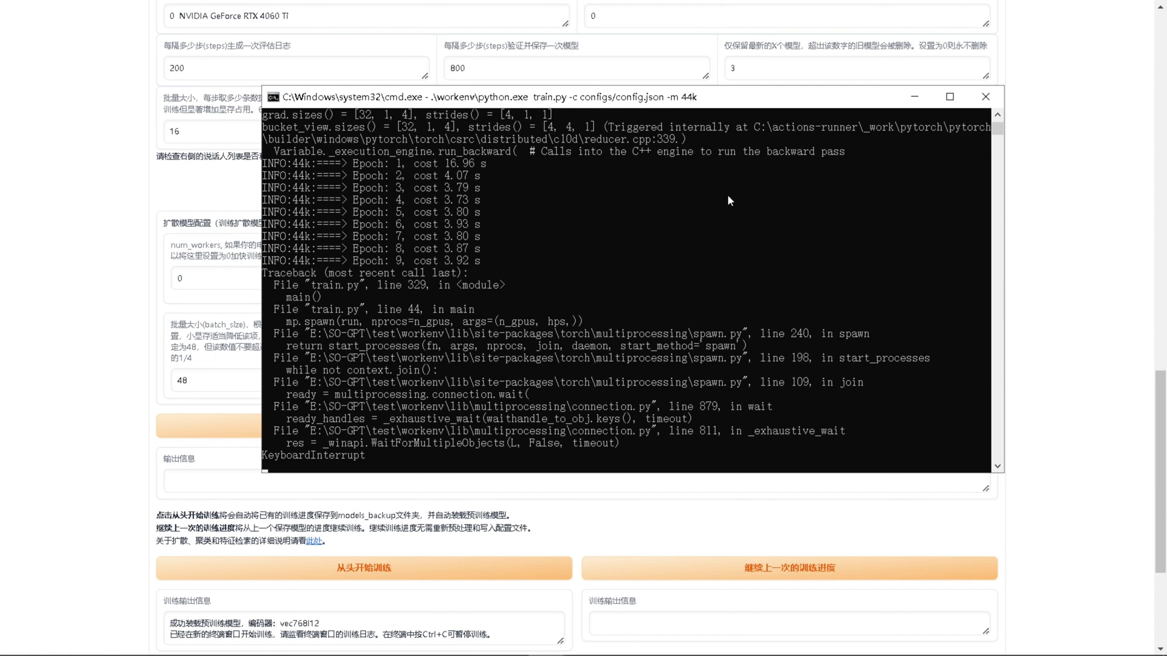
pyautogui.hotkey('ctrl', 'c')
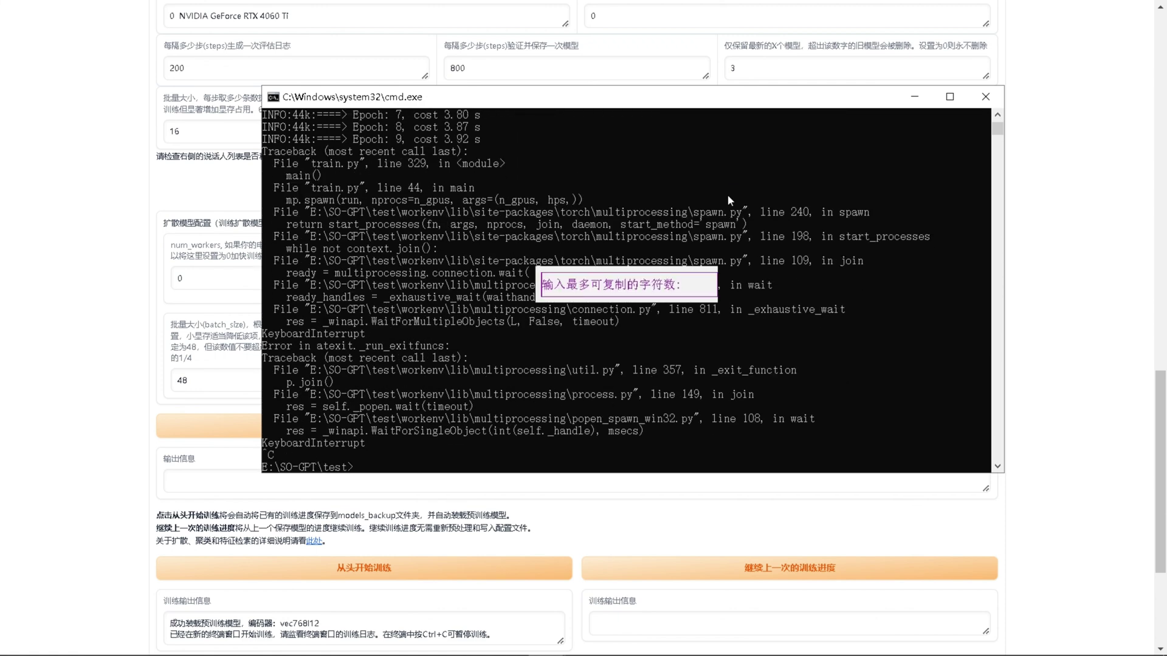
# Return to the WebUI and underline 继续上一次的训练进度 with the annotation pen.
pyautogui.click(144, 451)
pyautogui.scroll(-1, 814, 480)
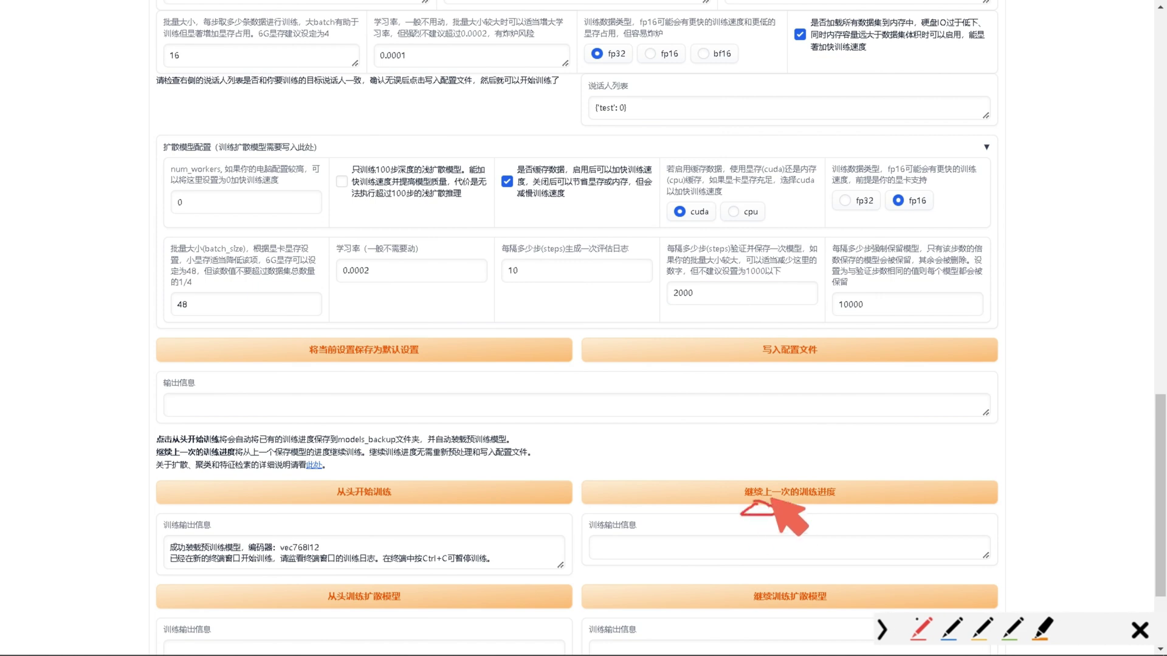
pyautogui.moveTo(772, 509)
pyautogui.mouseDown()
pyautogui.moveTo(712, 496)
pyautogui.moveTo(904, 500)
pyautogui.mouseUp()
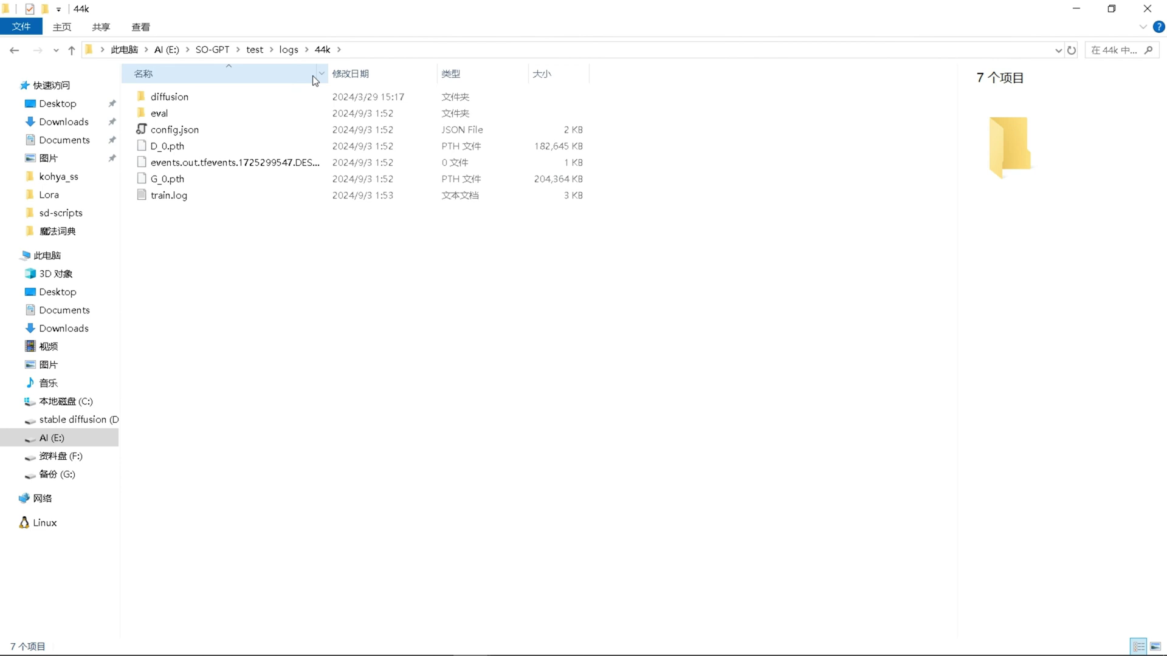
# In File Explorer, box and divide the SO-GPT\test\logs\44k path with the annotation pen, mark G_0.pth, and clear the marks.
pyautogui.hotkey('ctrl', 'alt', 'g')
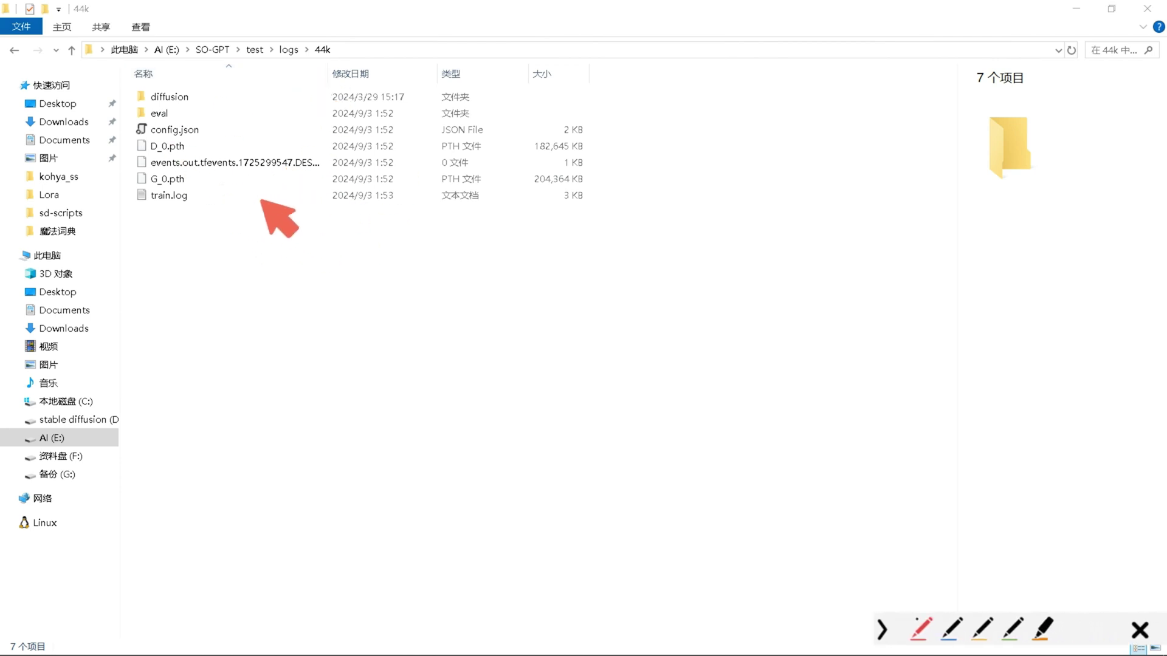
pyautogui.moveTo(190, 59); pyautogui.dragTo(360, 60)
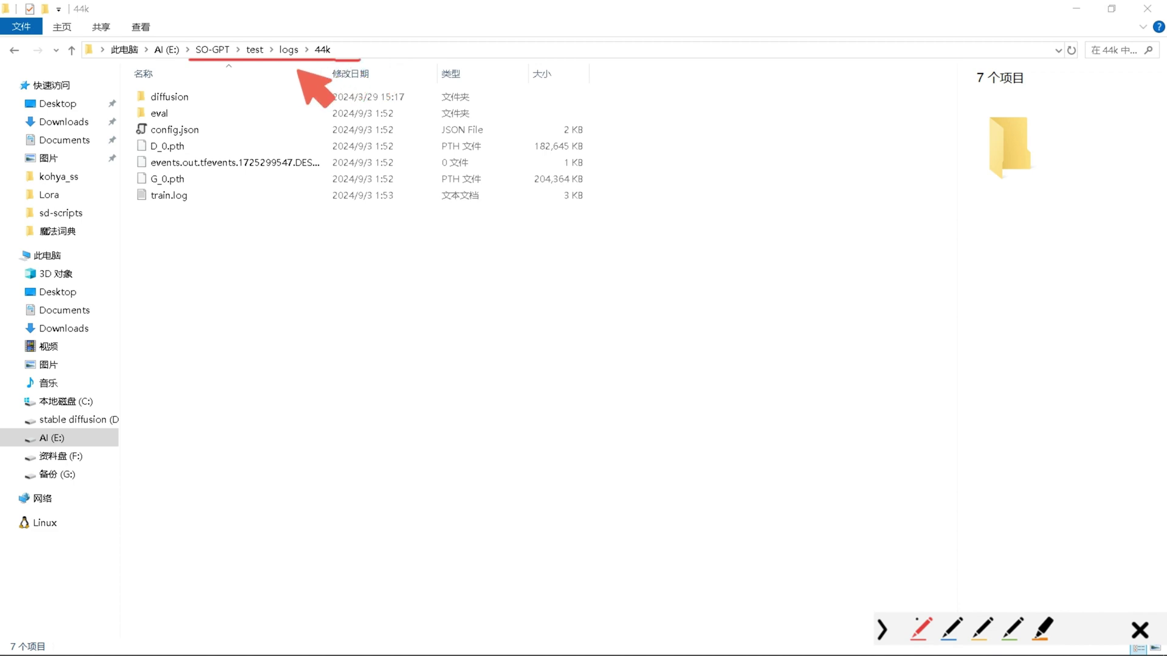
pyautogui.moveTo(191, 42)
pyautogui.mouseDown()
pyautogui.moveTo(374, 23)
pyautogui.moveTo(376, 61)
pyautogui.mouseUp()
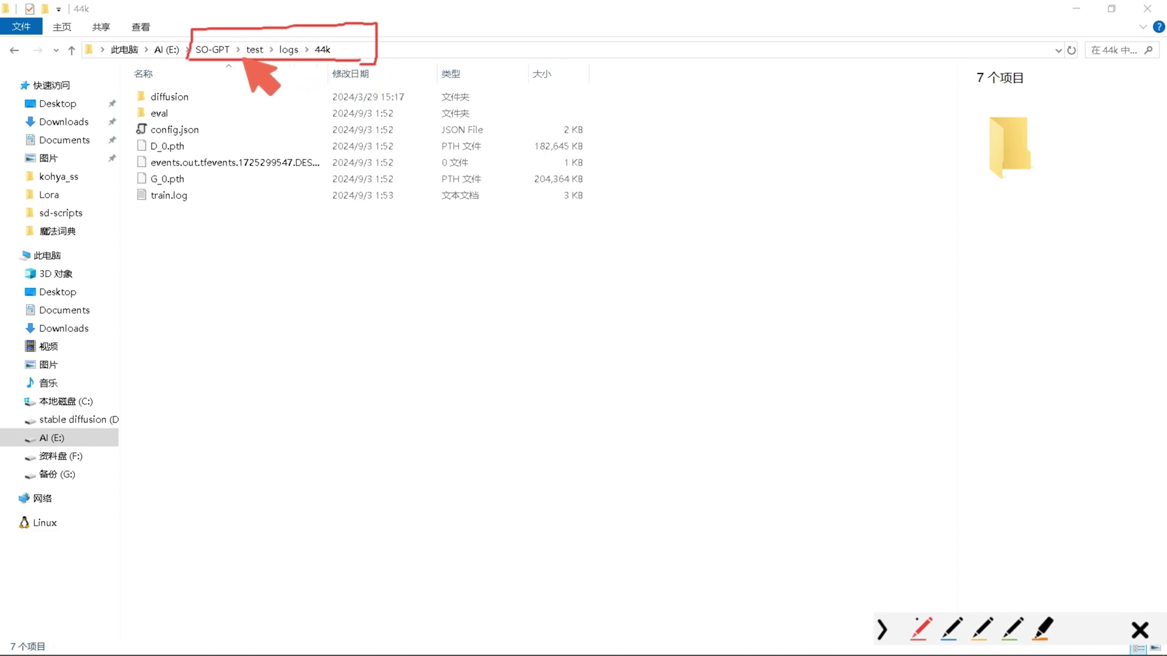
pyautogui.moveTo(235, 29); pyautogui.dragTo(236, 65)
pyautogui.moveTo(267, 26); pyautogui.dragTo(267, 60)
pyautogui.moveTo(310, 24); pyautogui.dragTo(311, 53)
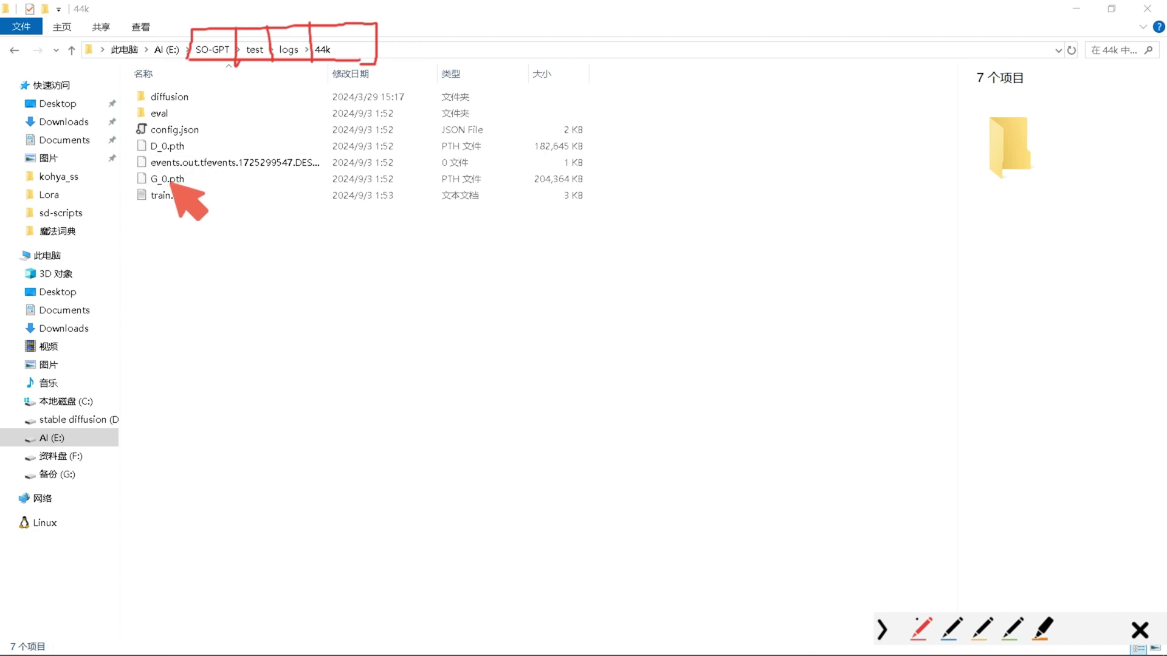
pyautogui.moveTo(145, 186)
pyautogui.mouseDown()
pyautogui.moveTo(185, 185)
pyautogui.moveTo(192, 210)
pyautogui.moveTo(176, 232)
pyautogui.mouseUp()
pyautogui.press('Escape')
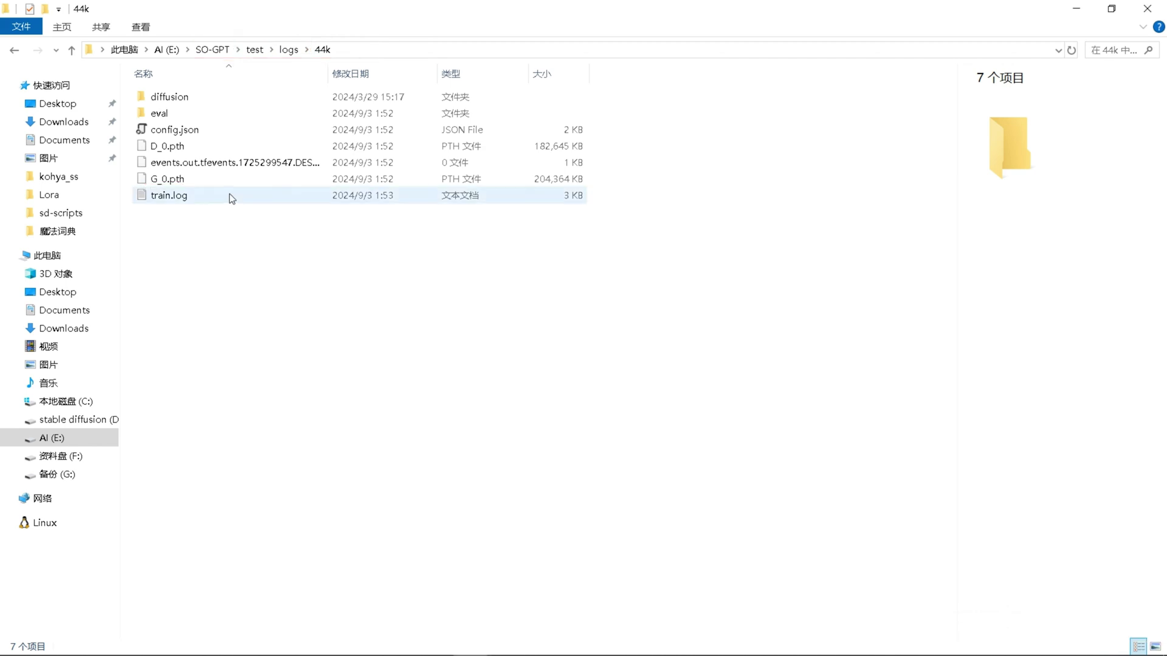
# Copy G_0.pth from logs\44k into the SO-GPT\test\models folder, underlining the destination path with the annotation pen along the way.
pyautogui.click(179, 180)
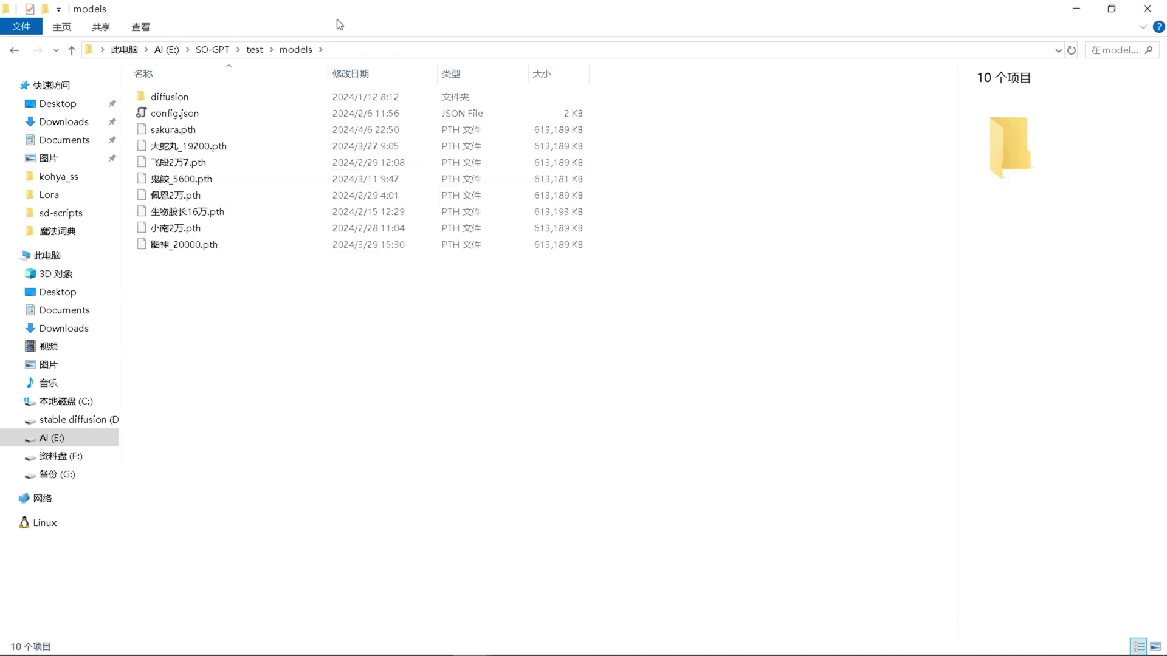
pyautogui.hotkey('ctrl', 'alt', 'g')
pyautogui.moveTo(173, 60)
pyautogui.mouseDown()
pyautogui.moveTo(339, 57)
pyautogui.moveTo(305, 82)
pyautogui.moveTo(302, 63)
pyautogui.mouseUp()
pyautogui.press('Escape')
pyautogui.hotkey('ctrl', 'v')
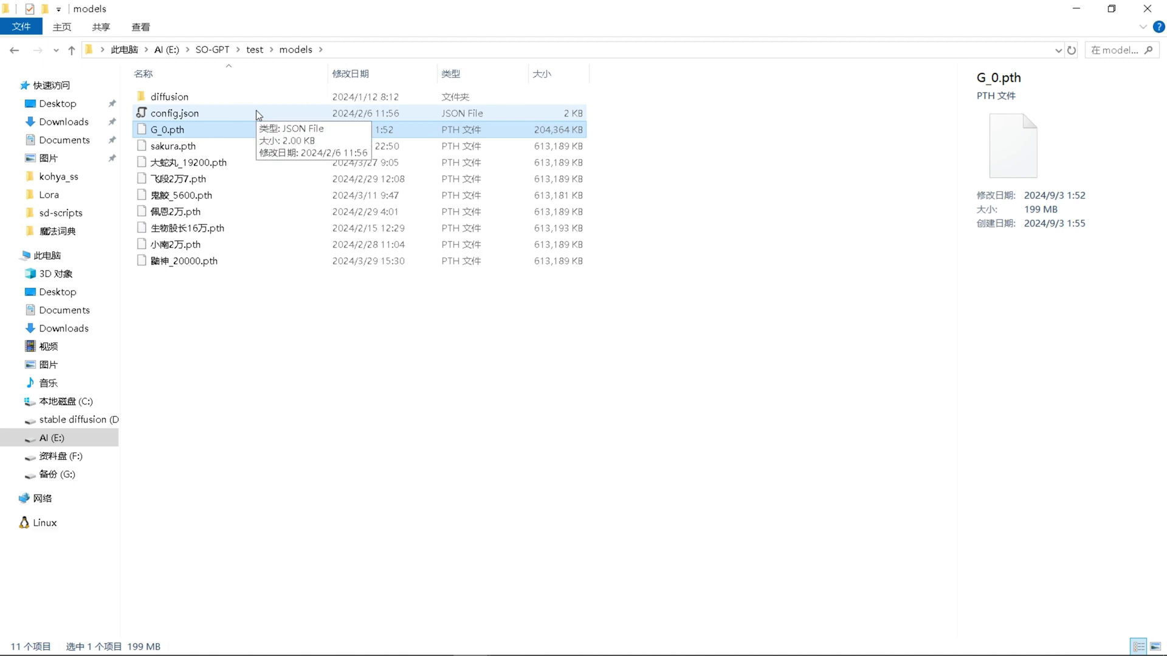
pyautogui.rightClick(190, 127)
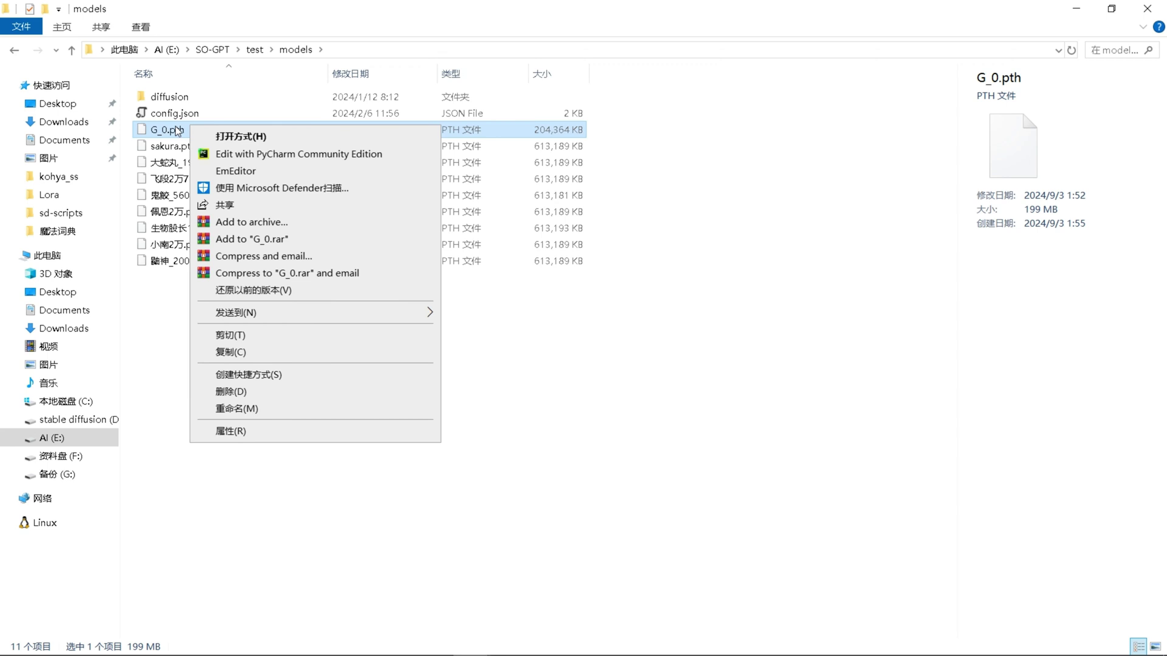
pyautogui.click(266, 408)
pyautogui.click(176, 128)
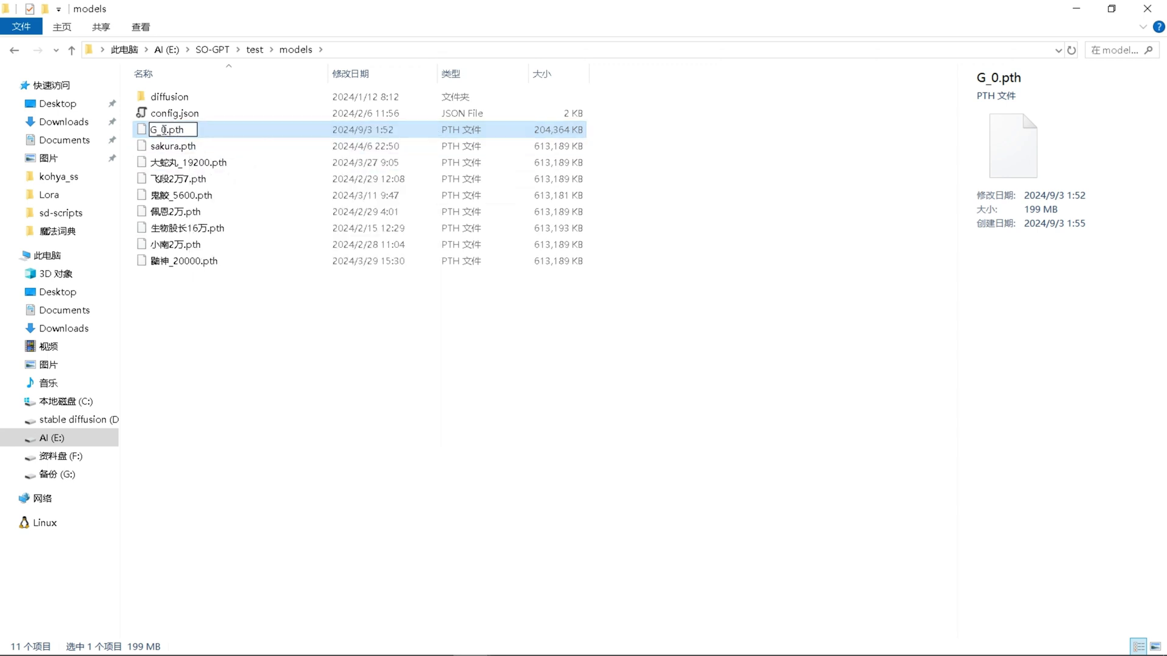
pyautogui.click(251, 350)
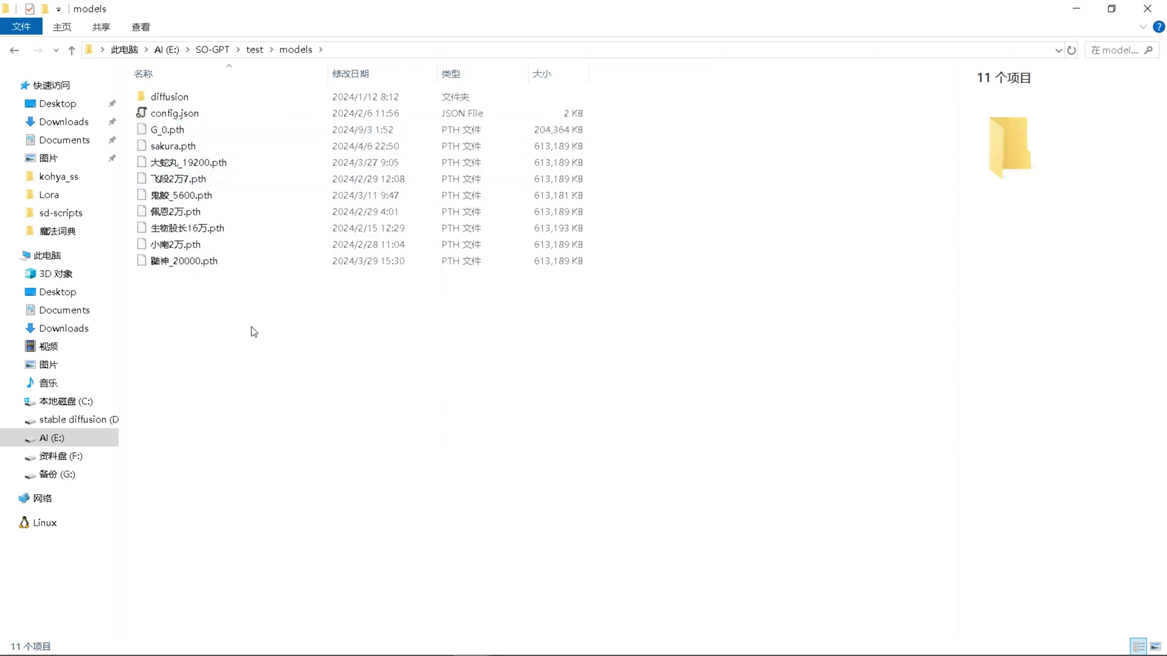
# Open the logs\44k folder through the 3.训练结束后的模型 shortcut, circle diffusion, eval and config.json with the annotation pen, and clear the mark.
pyautogui.hotkey('alt', 'Left')
pyautogui.click(253, 322)
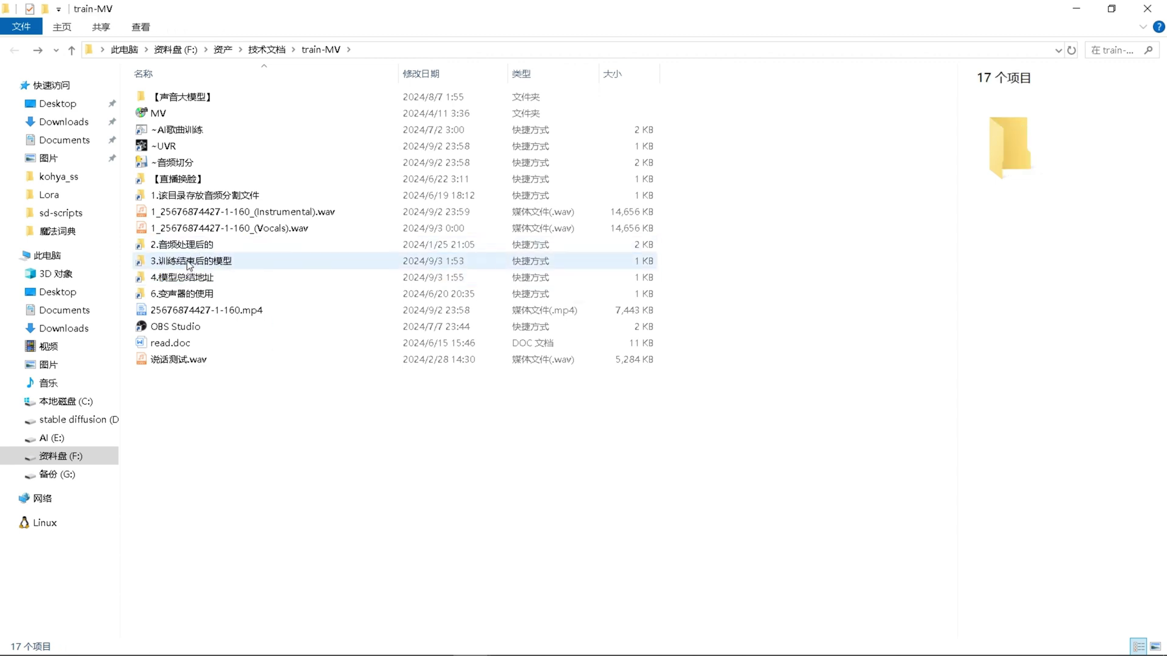
pyautogui.doubleClick(188, 261)
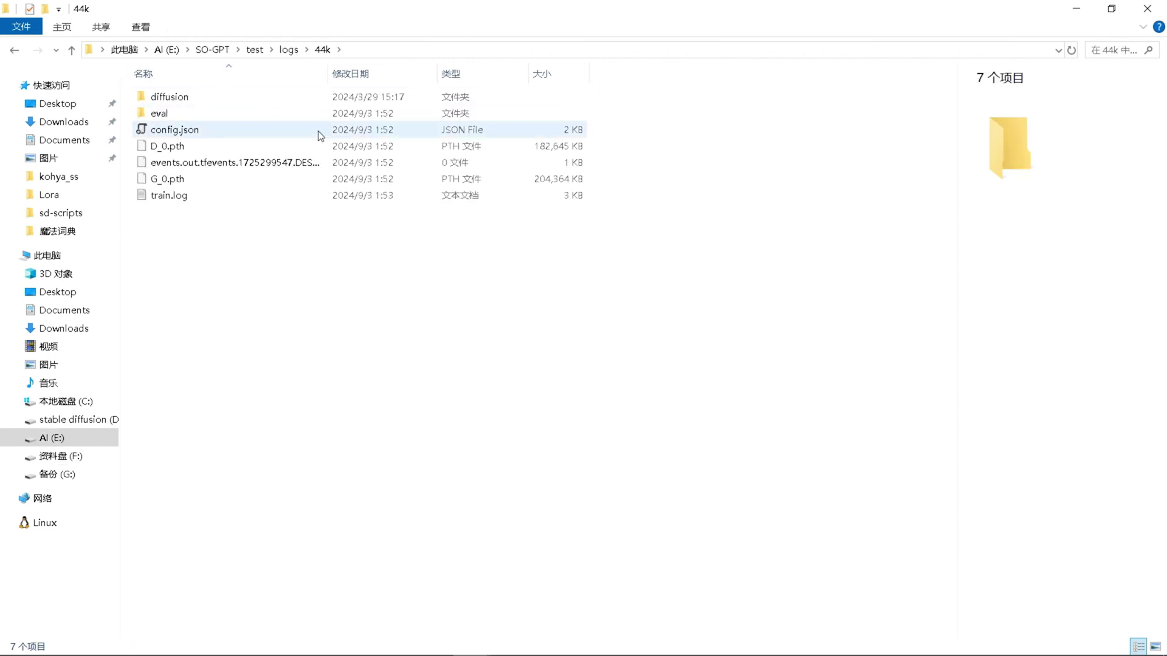
pyautogui.hotkey('ctrl', 'alt', 'g')
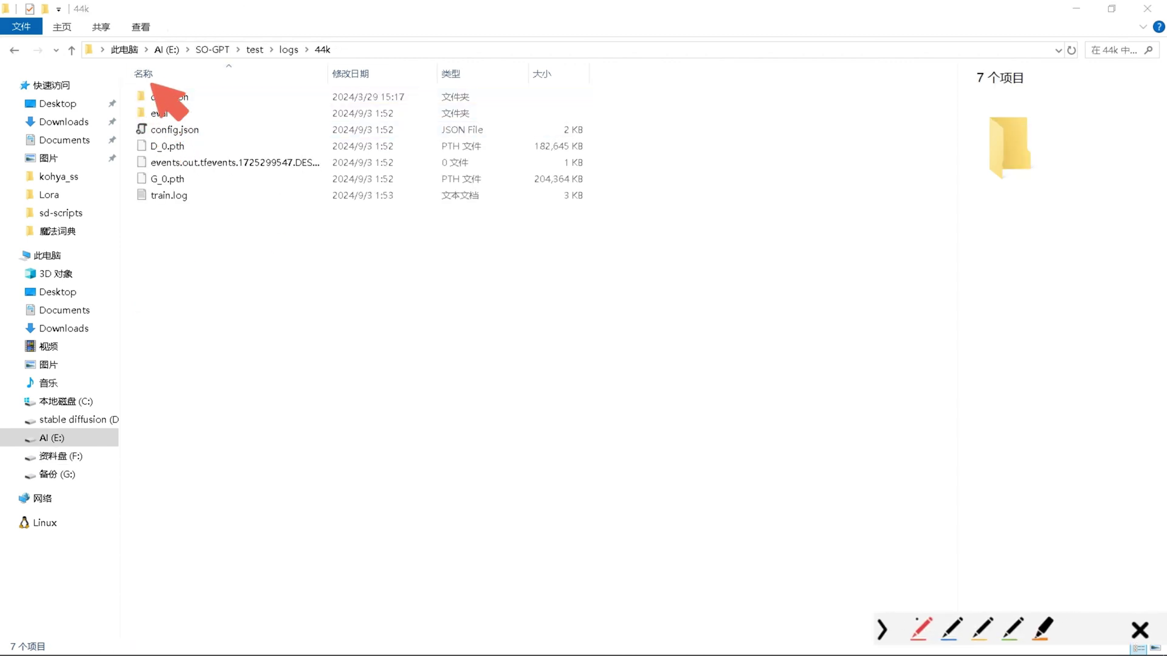
pyautogui.moveTo(146, 76)
pyautogui.mouseDown()
pyautogui.moveTo(119, 124)
pyautogui.moveTo(249, 122)
pyautogui.moveTo(250, 70)
pyautogui.moveTo(128, 73)
pyautogui.mouseUp()
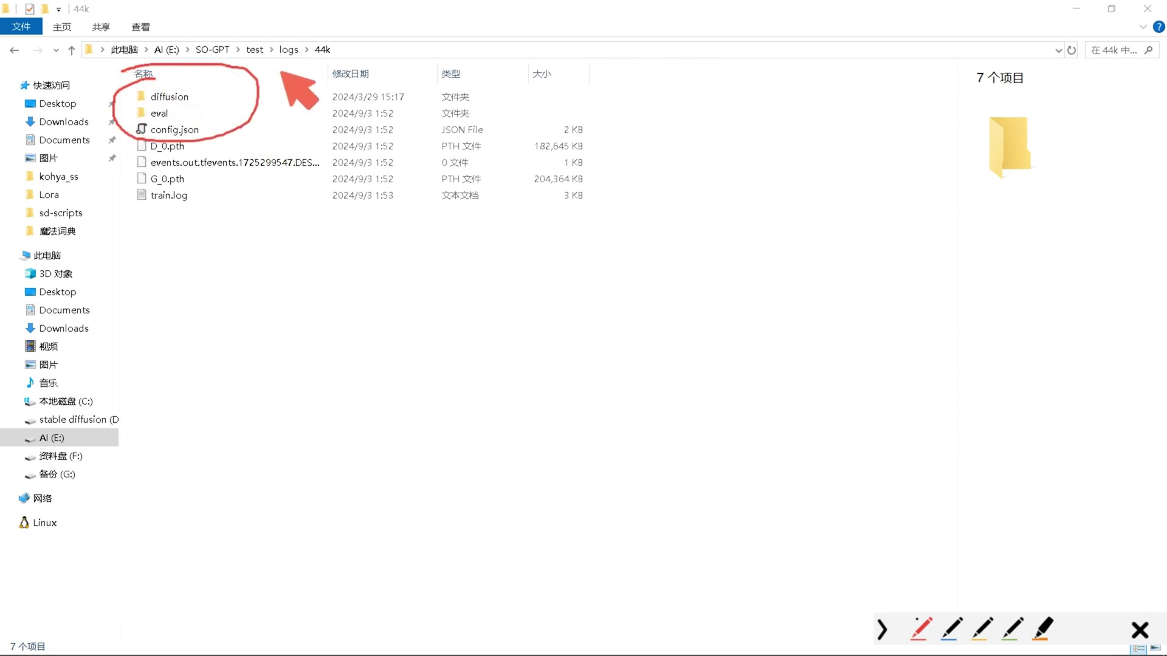
pyautogui.press('Escape')
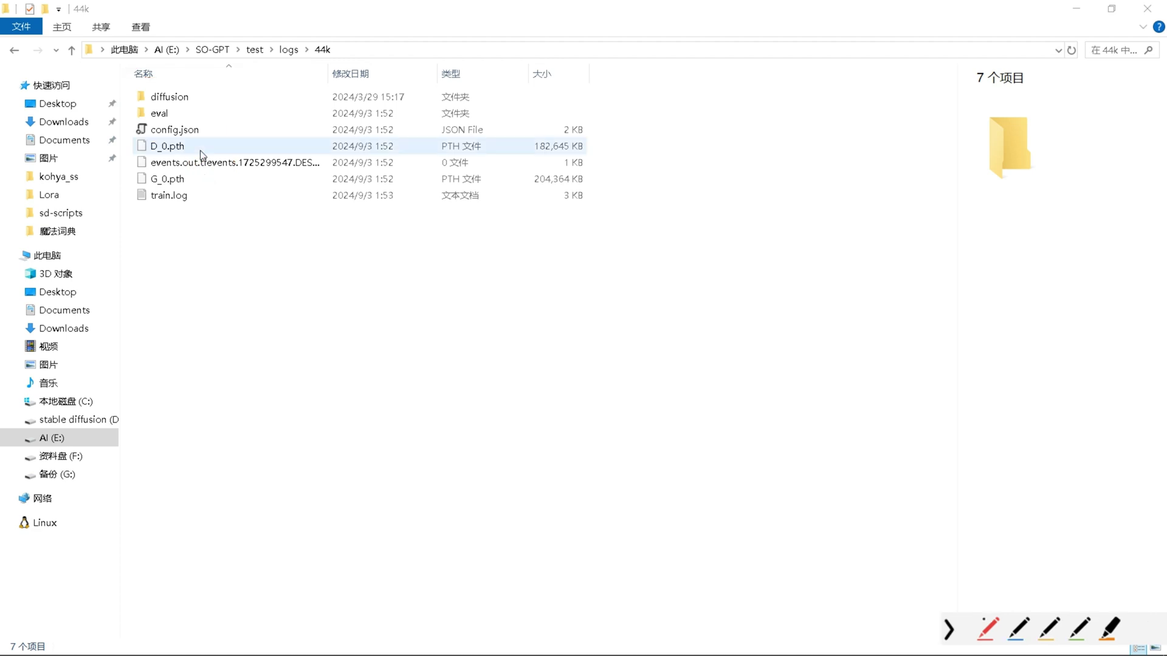
# Underline D_0.pth and G_0.pth with the annotation pen, draw an arrow to a handwritten, underlined ".pth", and clear the marks.
pyautogui.hotkey('ctrl', 'alt', 'g')
pyautogui.moveTo(130, 151); pyautogui.dragTo(184, 150)
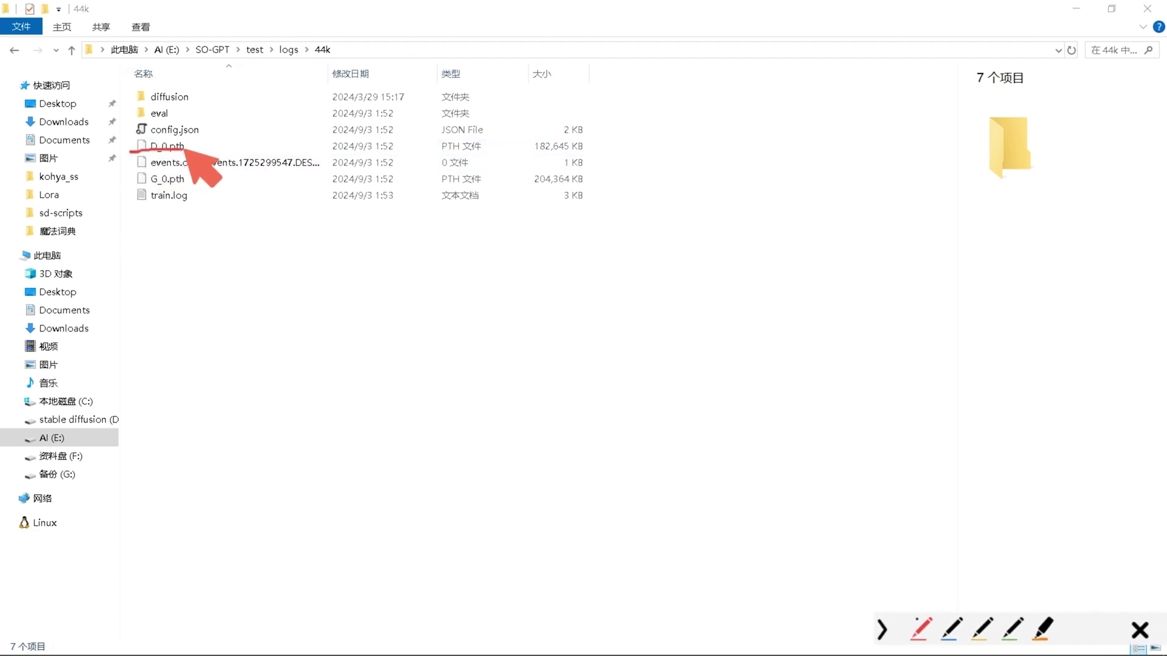
pyautogui.moveTo(130, 186)
pyautogui.mouseDown()
pyautogui.moveTo(193, 184)
pyautogui.moveTo(268, 325)
pyautogui.mouseUp()
pyautogui.click(237, 286)
pyautogui.moveTo(267, 277)
pyautogui.mouseDown()
pyautogui.moveTo(279, 298)
pyautogui.moveTo(269, 303)
pyautogui.moveTo(316, 307)
pyautogui.mouseUp()
pyautogui.moveTo(290, 293); pyautogui.dragTo(331, 311)
pyautogui.moveTo(332, 293); pyautogui.dragTo(363, 312)
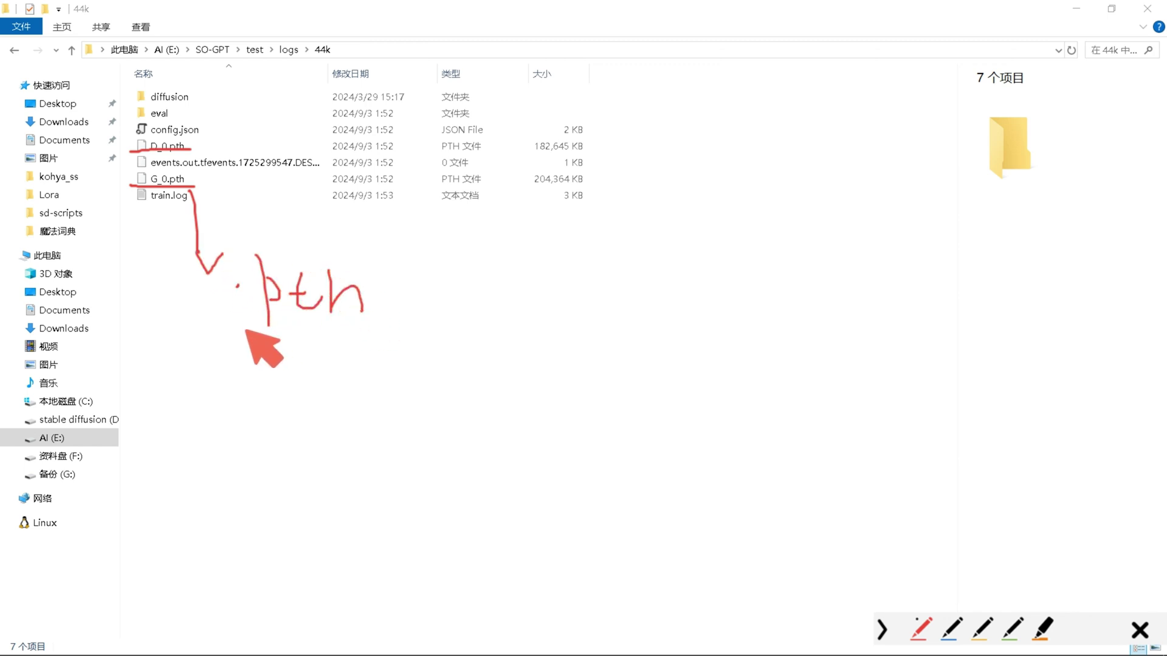
pyautogui.moveTo(240, 333); pyautogui.dragTo(362, 332)
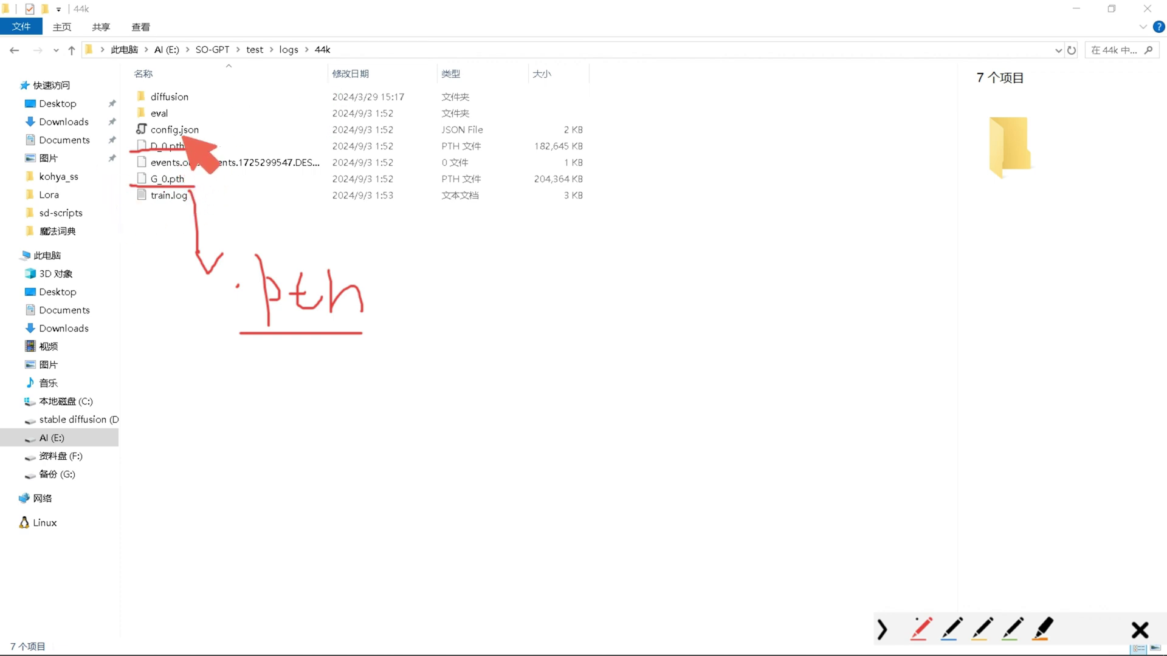
pyautogui.press('Escape')
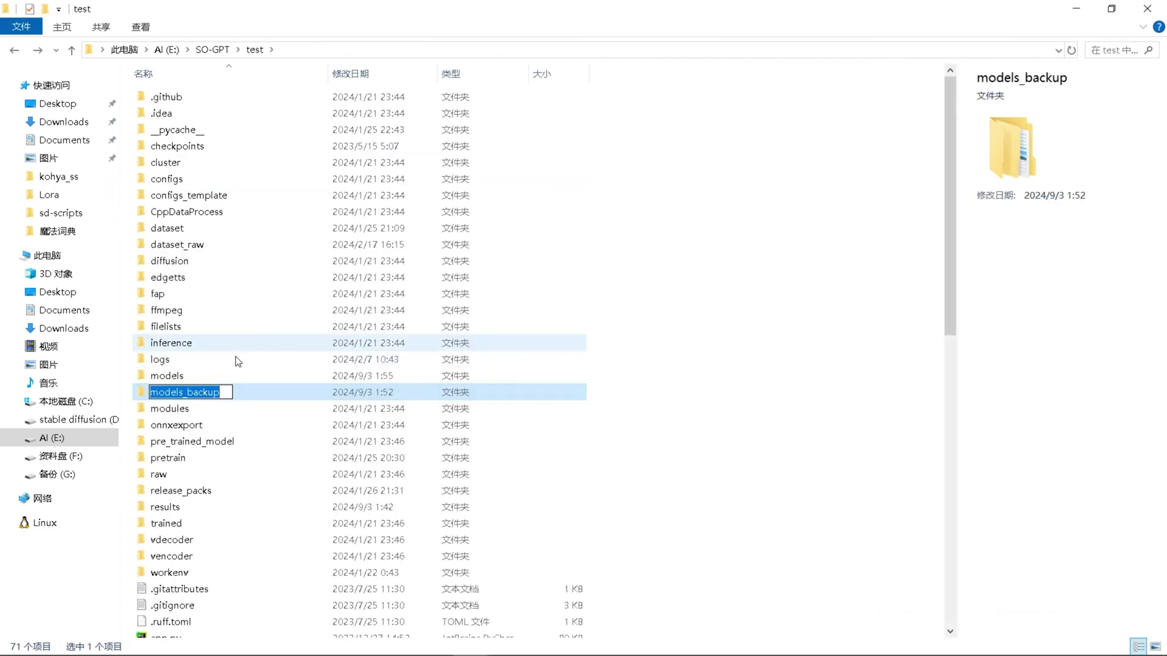
# In the SO-GPT\test folder, underline modules with the annotation pen, clear the mark, look inside that folder, and return to test.
pyautogui.hotkey('ctrl', 'alt', 'g')
pyautogui.moveTo(150, 418); pyautogui.dragTo(198, 414)
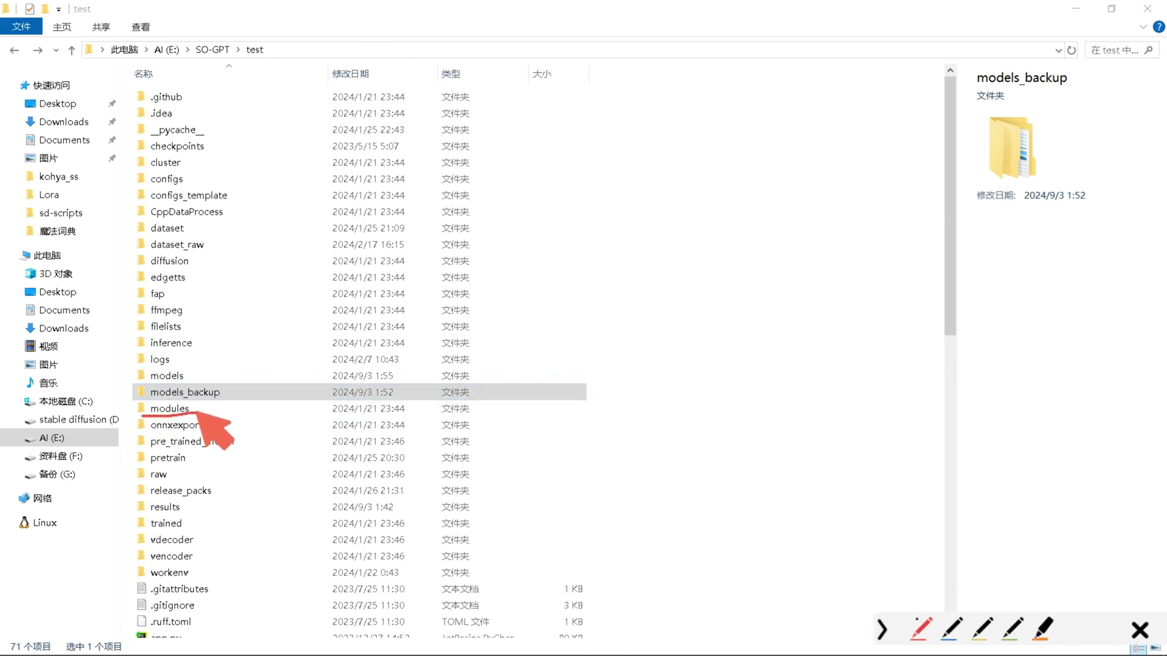
pyautogui.press('Escape')
pyautogui.doubleClick(181, 409)
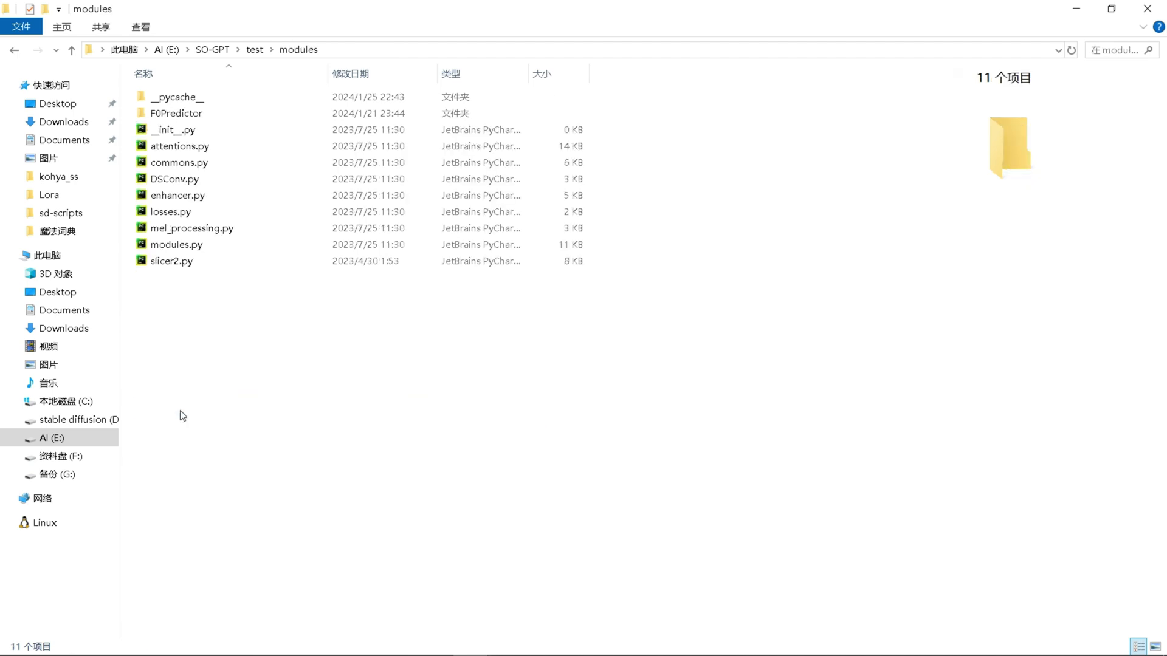
pyautogui.click(14, 50)
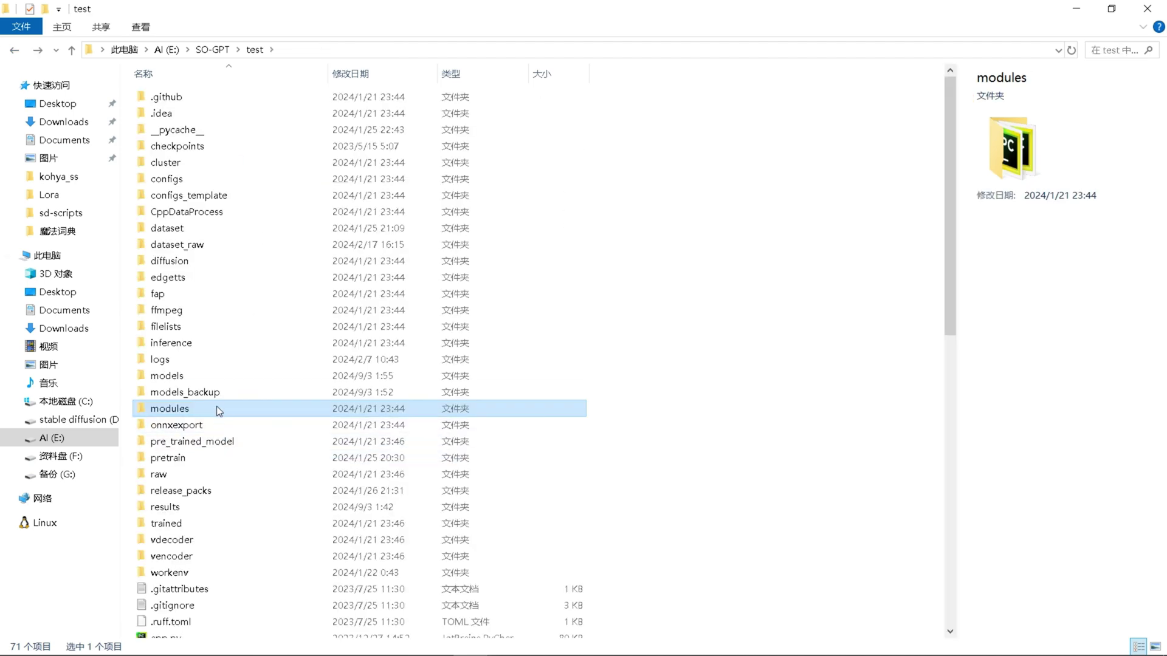
# Open the models_backup folder, underline test\models_backup in its path with the annotation pen, and clear the mark.
pyautogui.doubleClick(214, 394)
pyautogui.hotkey('ctrl', 'alt', 'g')
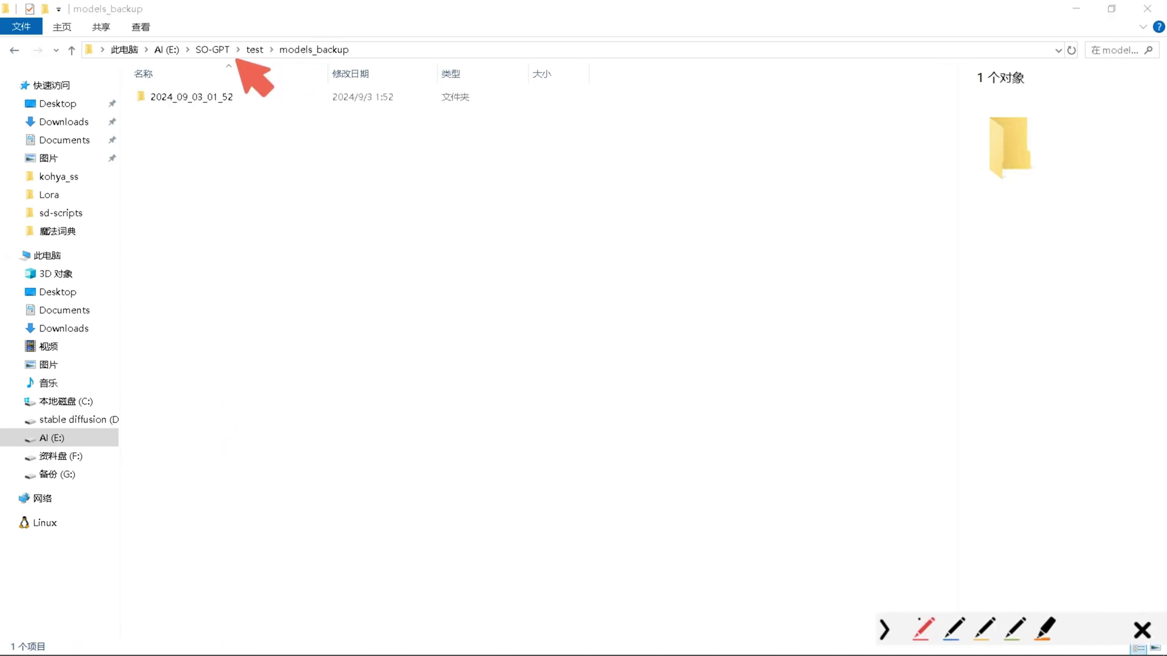
pyautogui.moveTo(236, 59); pyautogui.dragTo(373, 51)
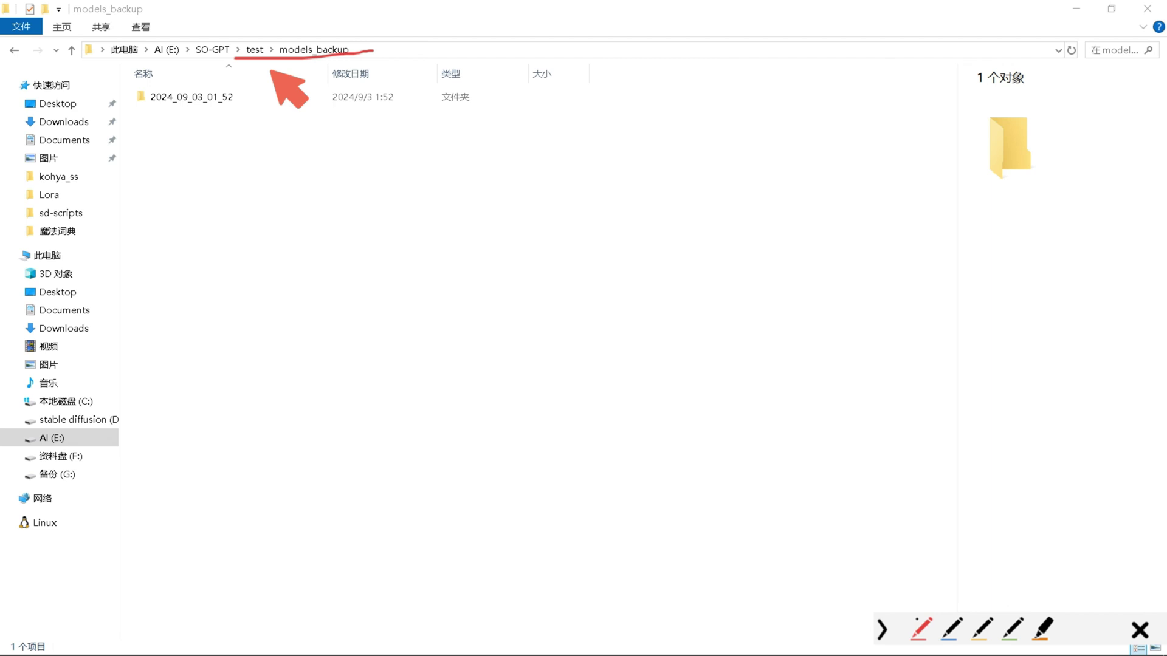
pyautogui.press('Escape')
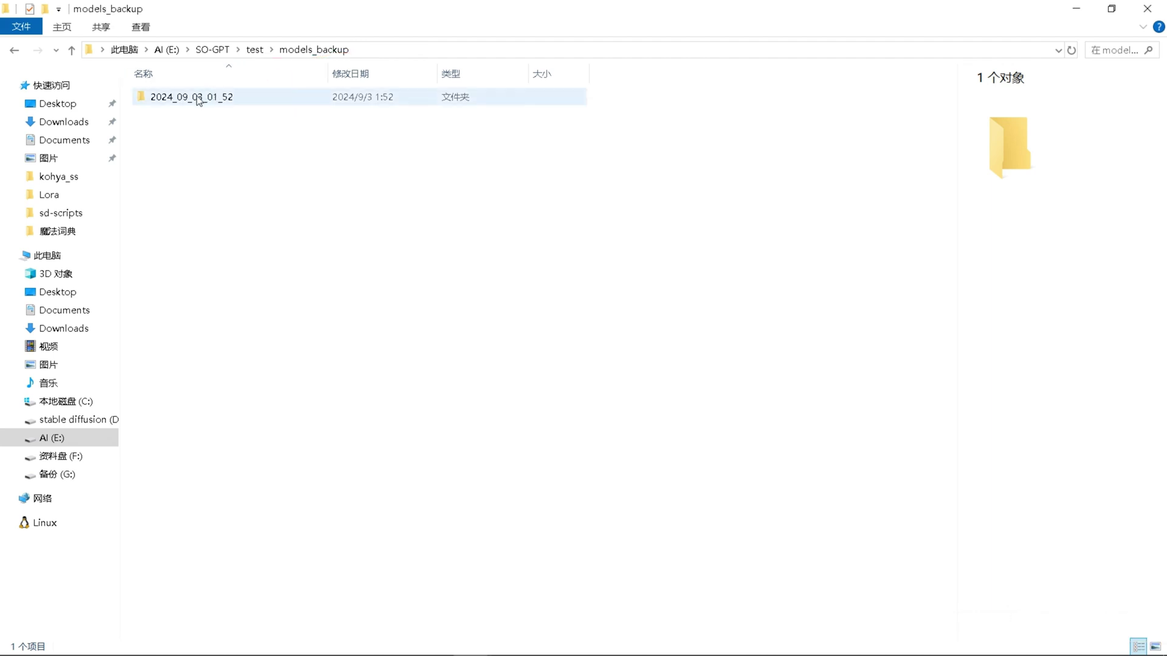
# Look inside the 2024_09_03_01_52 backup folder, return to models_backup, and box models_backup in the path with the annotation pen.
pyautogui.doubleClick(198, 99)
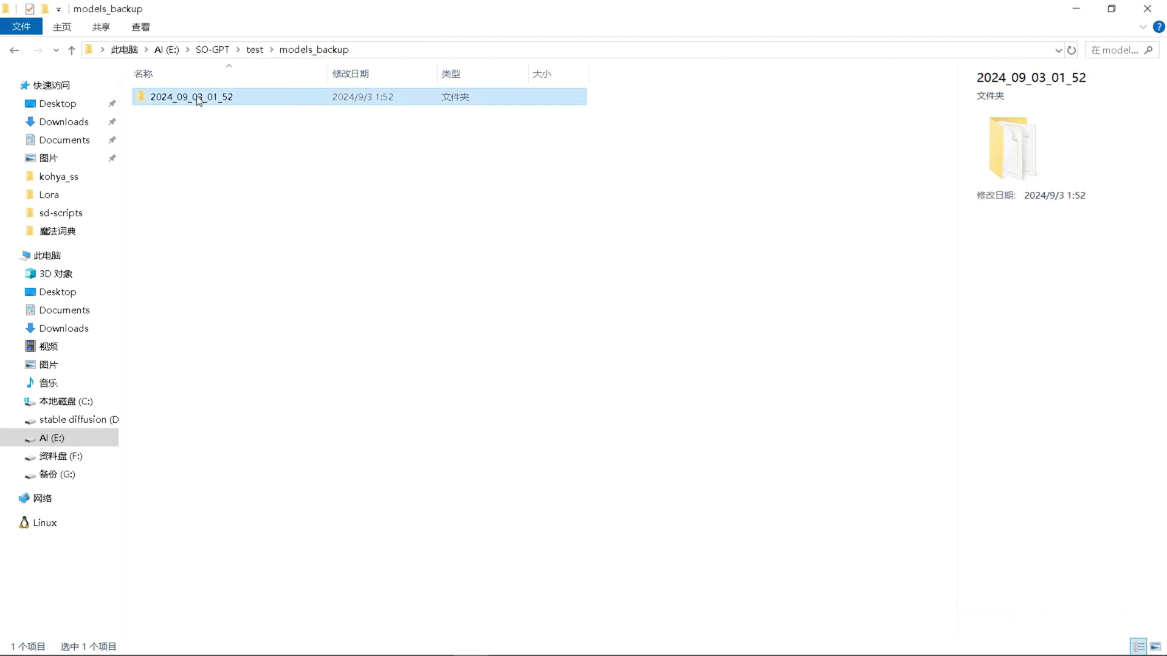
pyautogui.click(14, 52)
pyautogui.hotkey('ctrl', 'alt', 'g')
pyautogui.moveTo(272, 60)
pyautogui.mouseDown()
pyautogui.moveTo(350, 53)
pyautogui.moveTo(306, 19)
pyautogui.moveTo(268, 23)
pyautogui.moveTo(270, 61)
pyautogui.mouseUp()
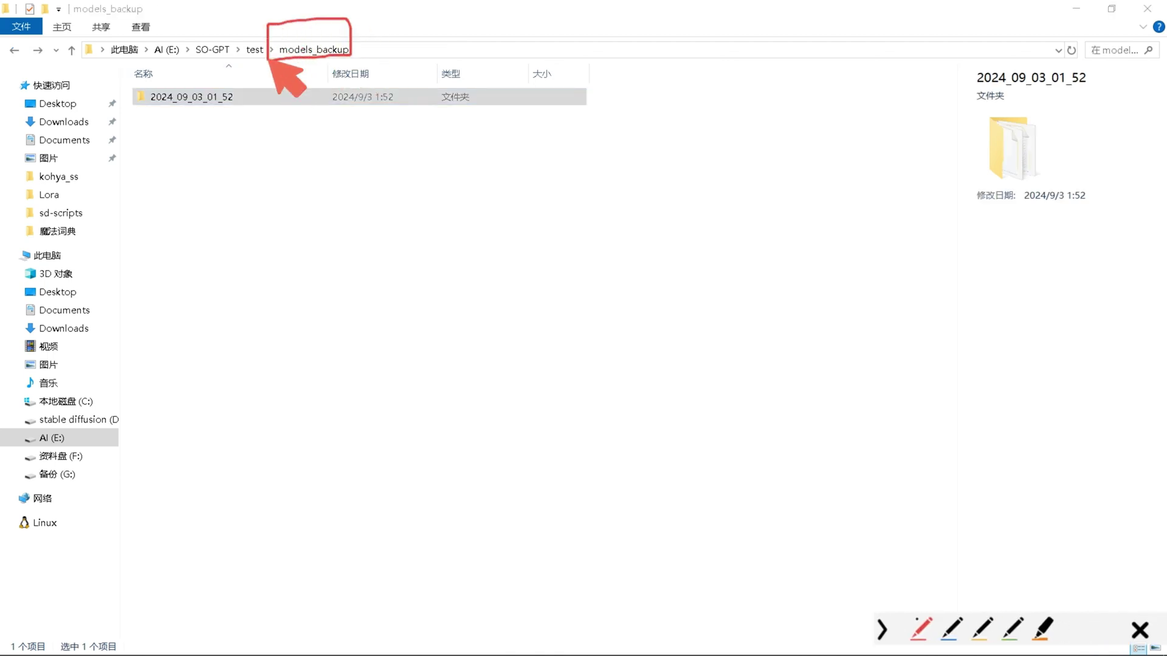